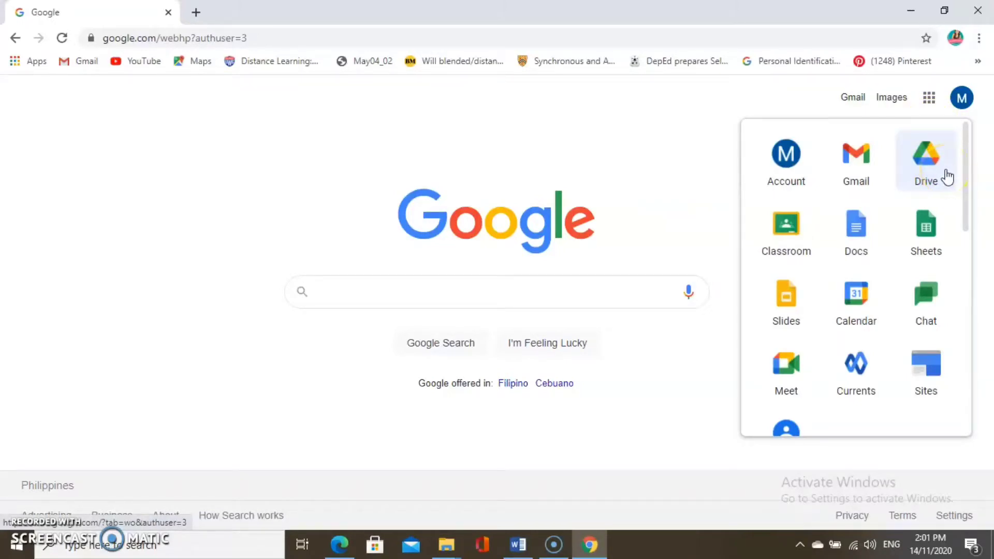
# Step: Open Google Drive, dismiss the notifications offer and start a new Google Form from a template
pyautogui.click(948, 177)
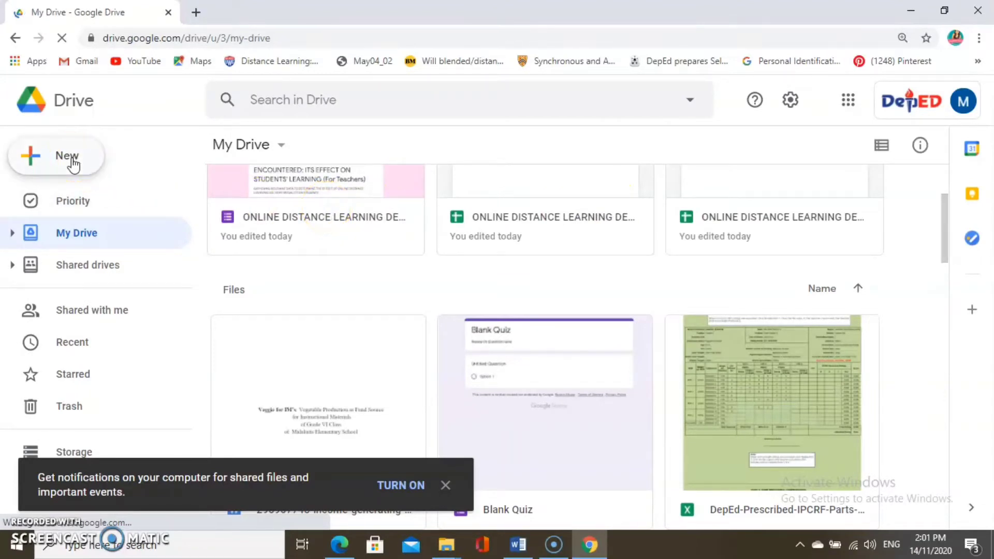
pyautogui.click(68, 160)
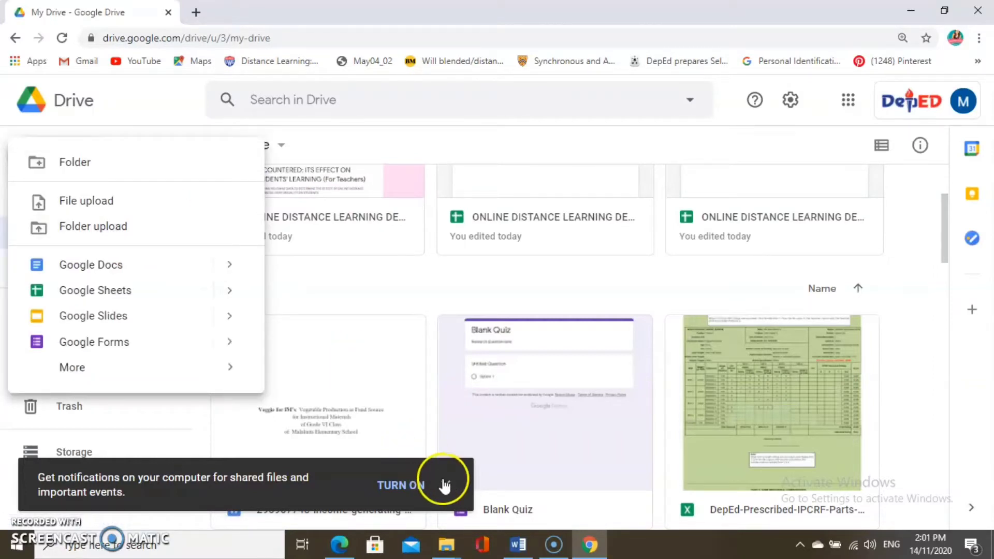
pyautogui.click(445, 485)
pyautogui.click(77, 159)
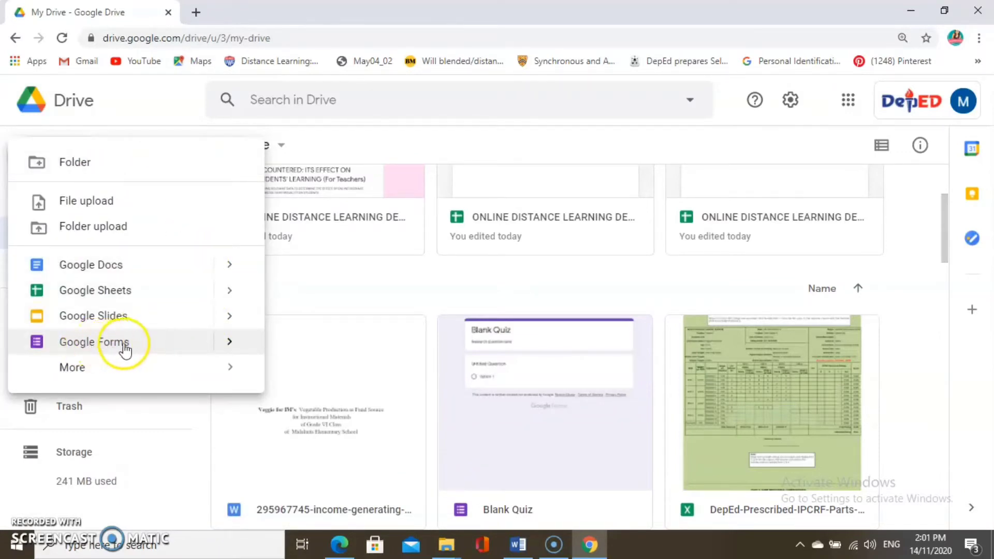
pyautogui.click(225, 347)
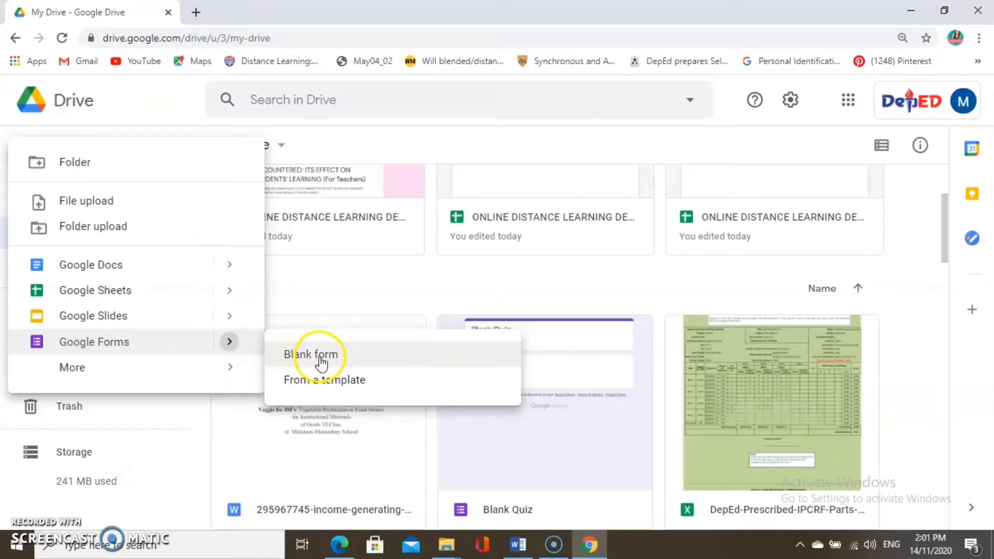
pyautogui.click(362, 390)
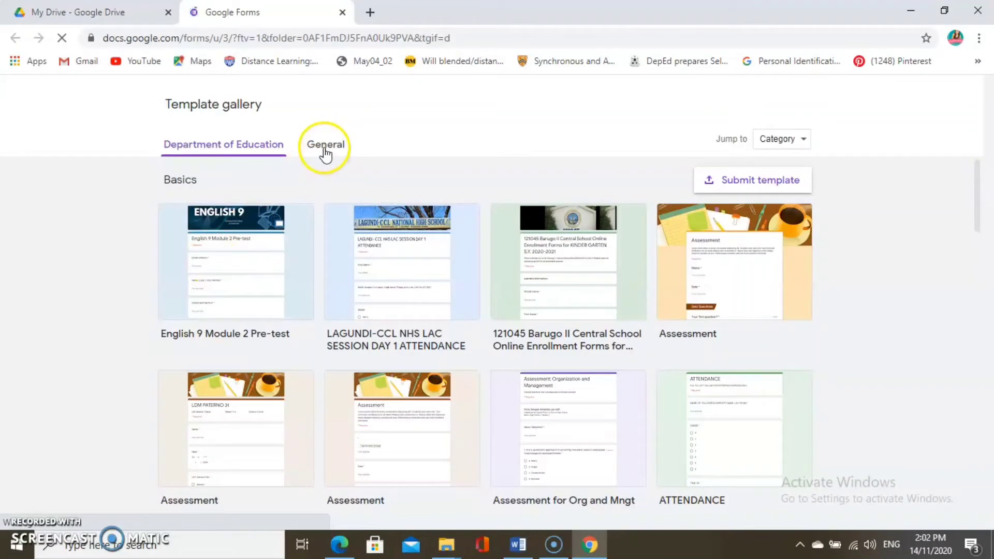
# Step: Create the form from the Course Evaluation template in the General template gallery
pyautogui.click(326, 145)
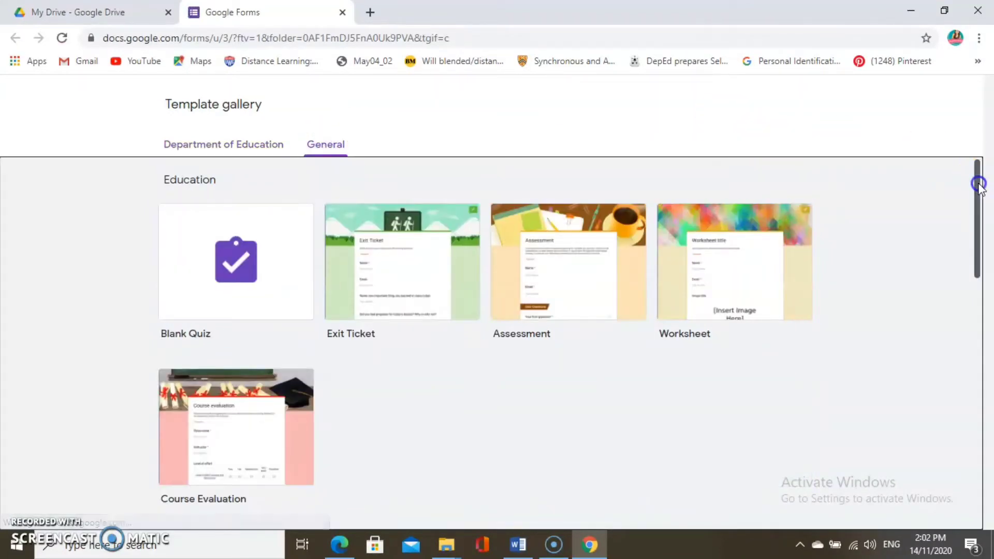
pyautogui.moveTo(979, 178); pyautogui.dragTo(979, 213)
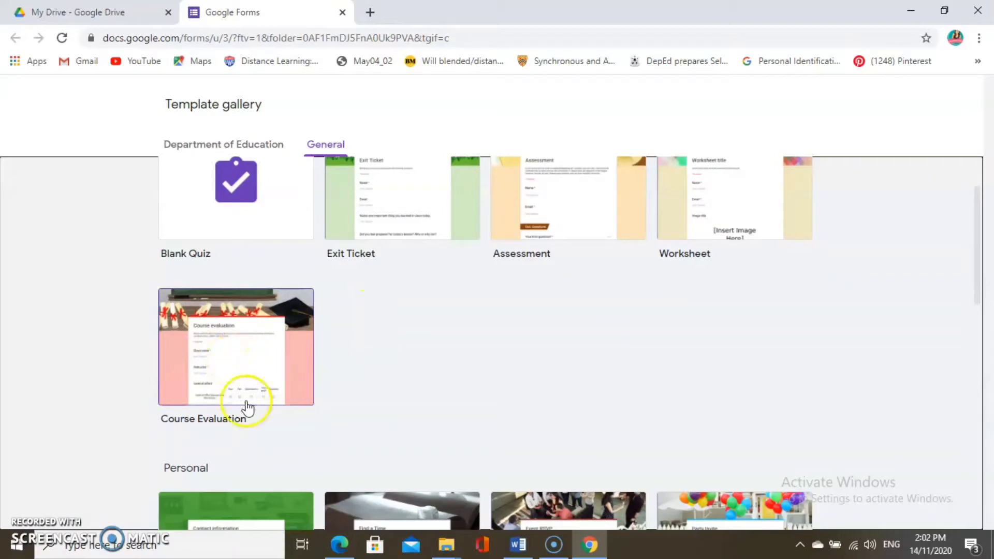
pyautogui.click(266, 364)
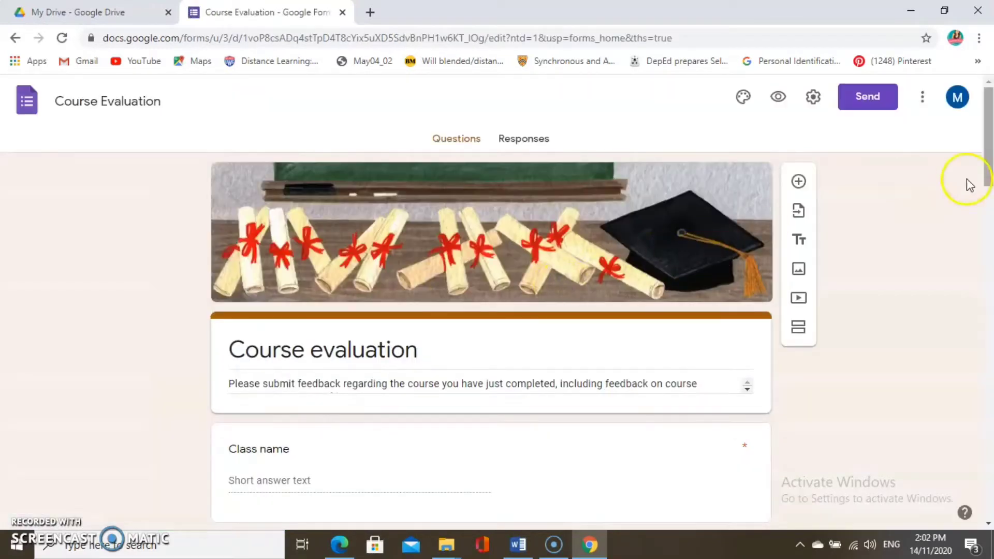
# Step: Look over the template's questions and its responses view, and return to the questions
pyautogui.moveTo(986, 136)
pyautogui.mouseDown()
pyautogui.moveTo(989, 204)
pyautogui.moveTo(988, 129)
pyautogui.mouseUp()
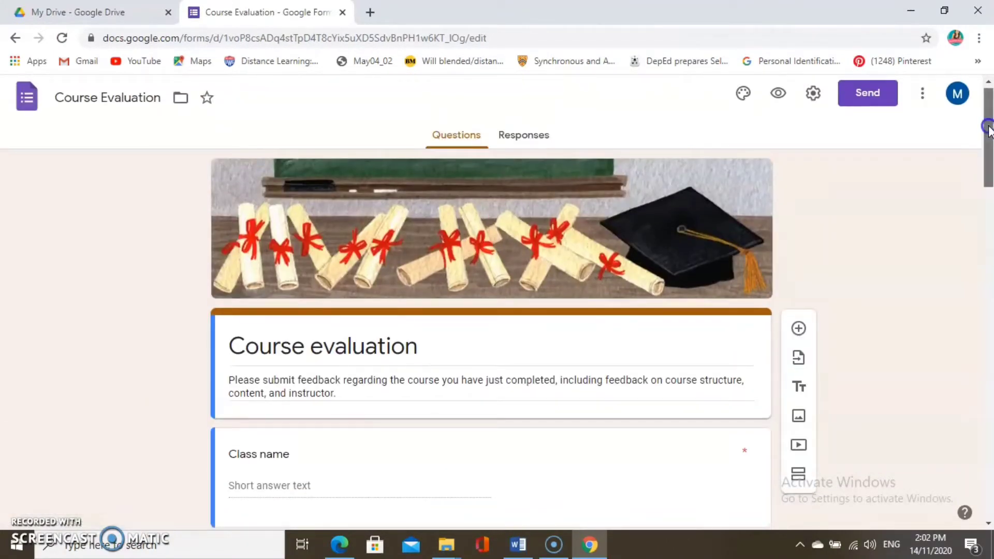
pyautogui.moveTo(988, 130)
pyautogui.mouseDown()
pyautogui.moveTo(988, 321)
pyautogui.moveTo(988, 113)
pyautogui.mouseUp()
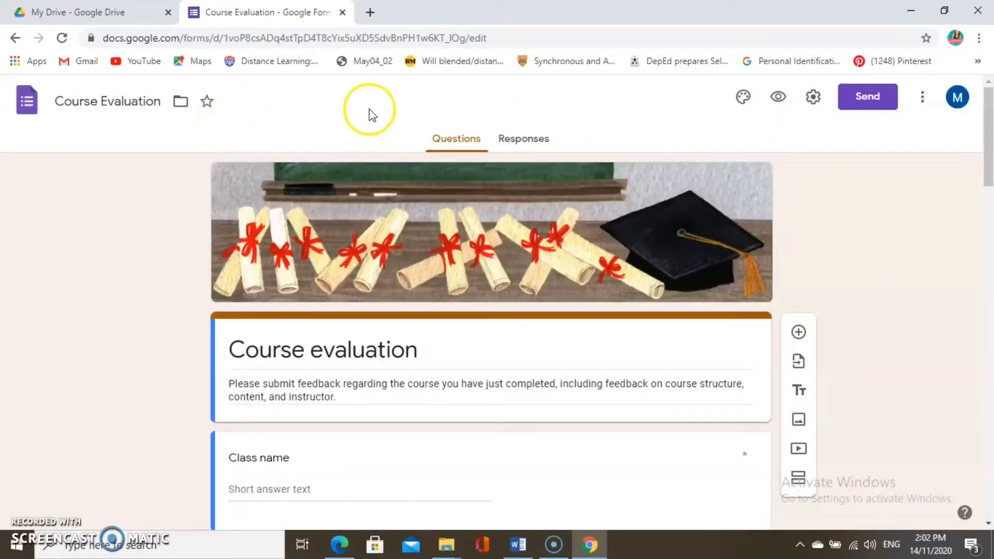
pyautogui.click(507, 143)
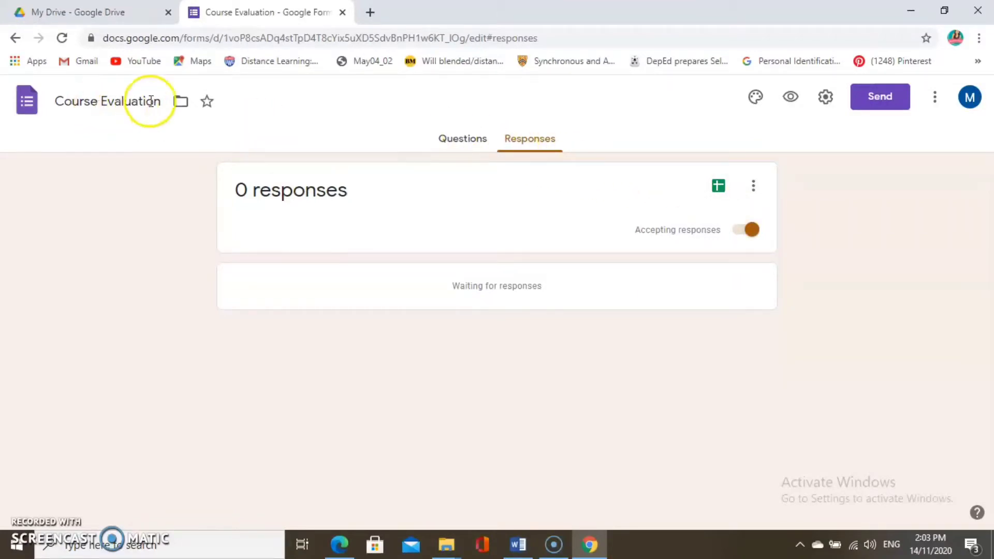
pyautogui.click(458, 141)
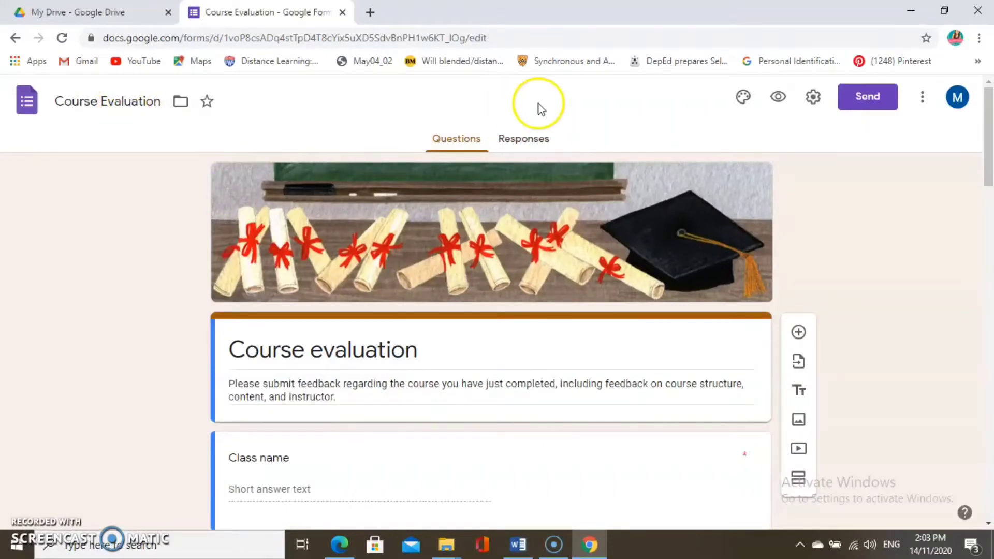
# Step: Add a custom turquoise theme color and apply it to the form
pyautogui.click(745, 98)
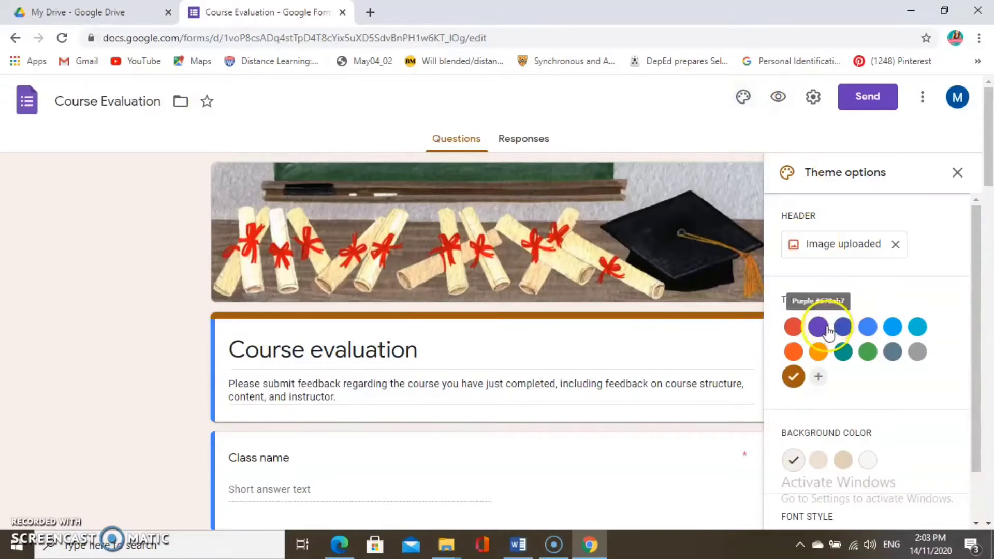
pyautogui.click(819, 376)
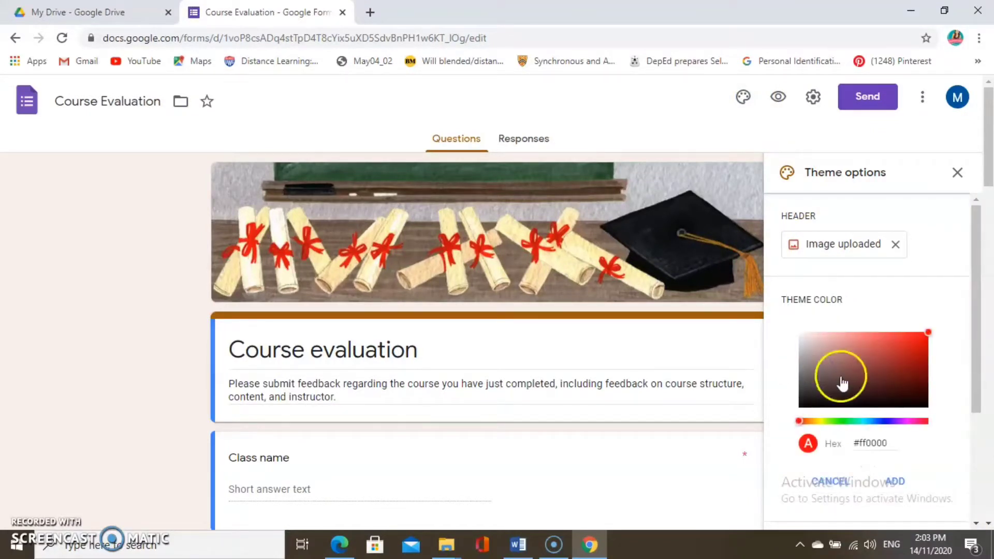
pyautogui.click(867, 422)
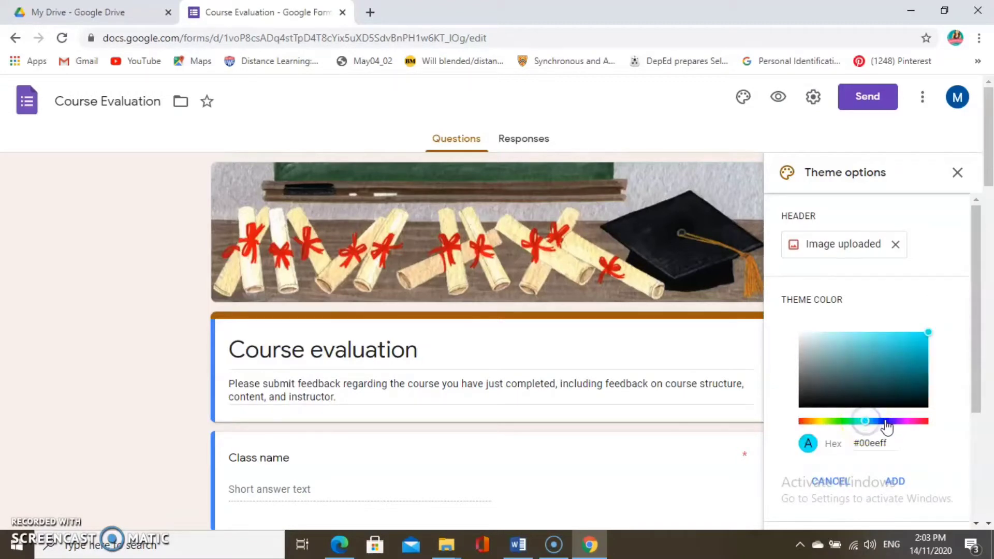
pyautogui.click(865, 421)
pyautogui.moveTo(865, 421); pyautogui.dragTo(817, 434)
pyautogui.click(895, 482)
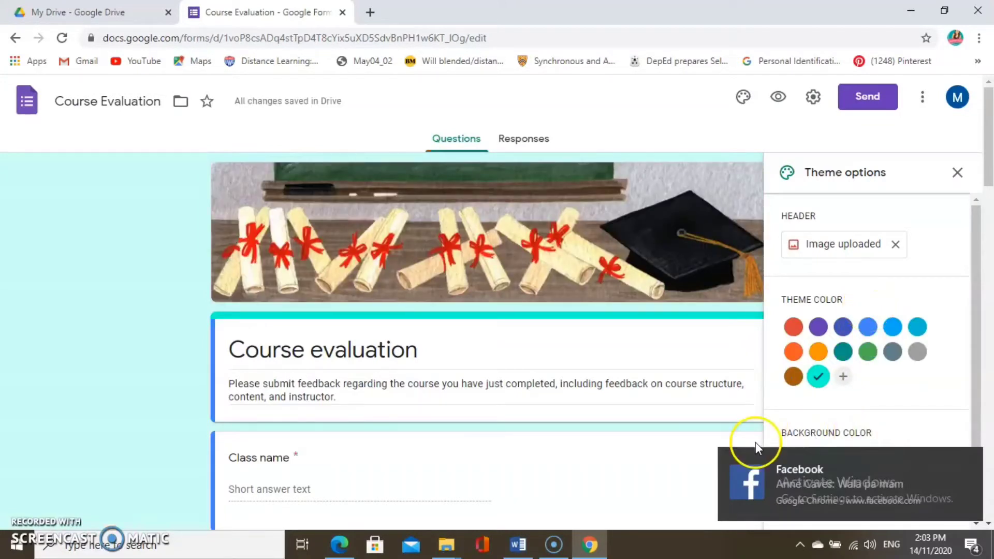
pyautogui.click(683, 465)
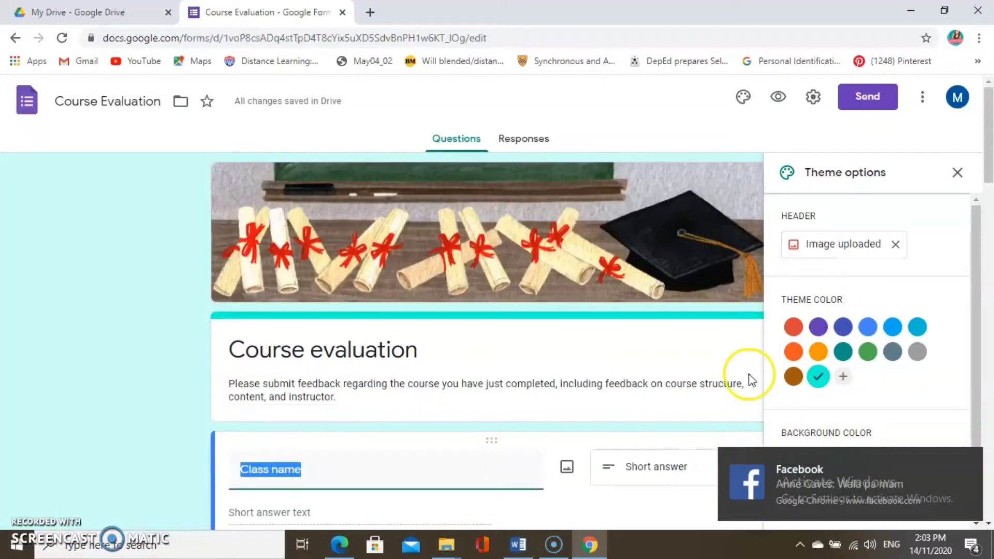
# Step: Replace the header image with the notepad, pencil and coffee cup illustration from the Work and School themes, and close the theme options
pyautogui.click(843, 244)
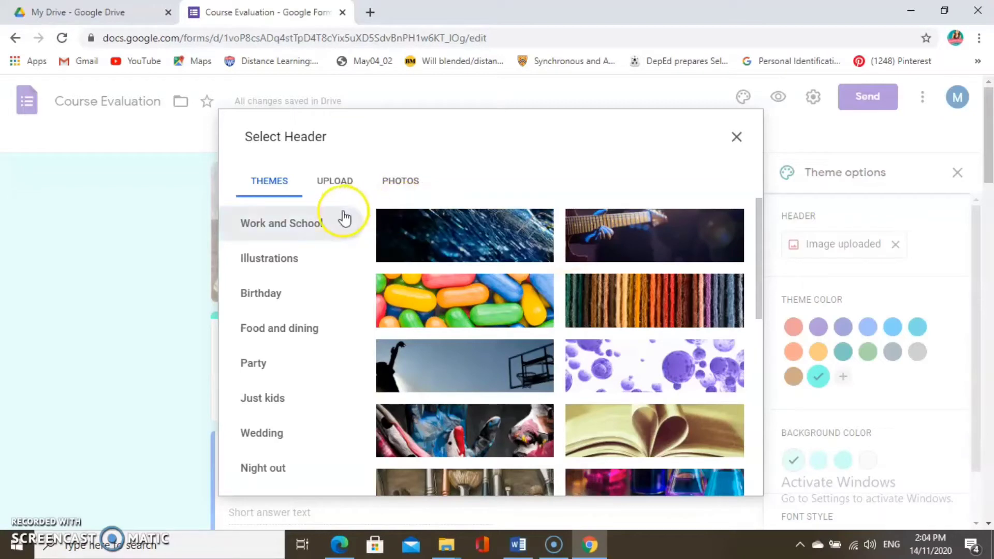
pyautogui.click(317, 230)
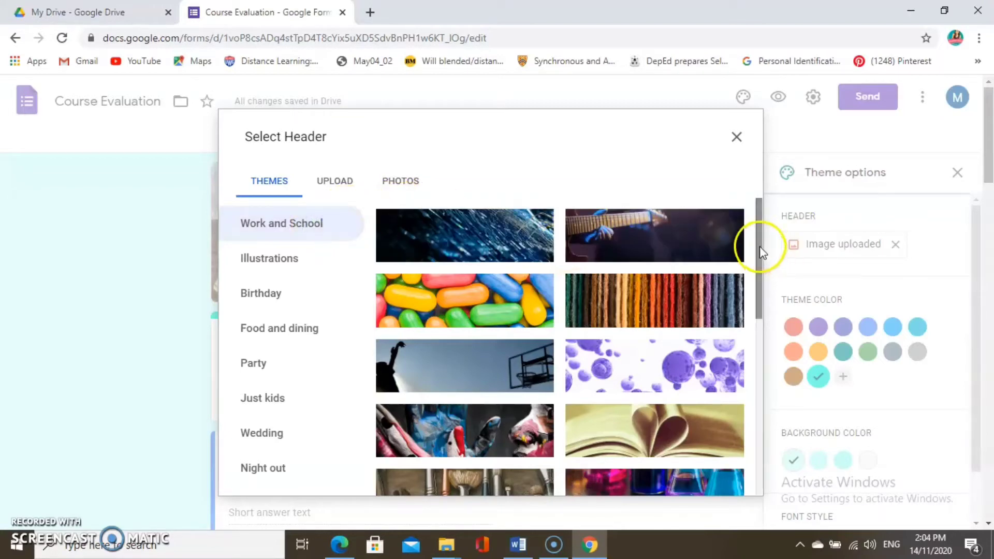
pyautogui.moveTo(760, 246); pyautogui.dragTo(756, 472)
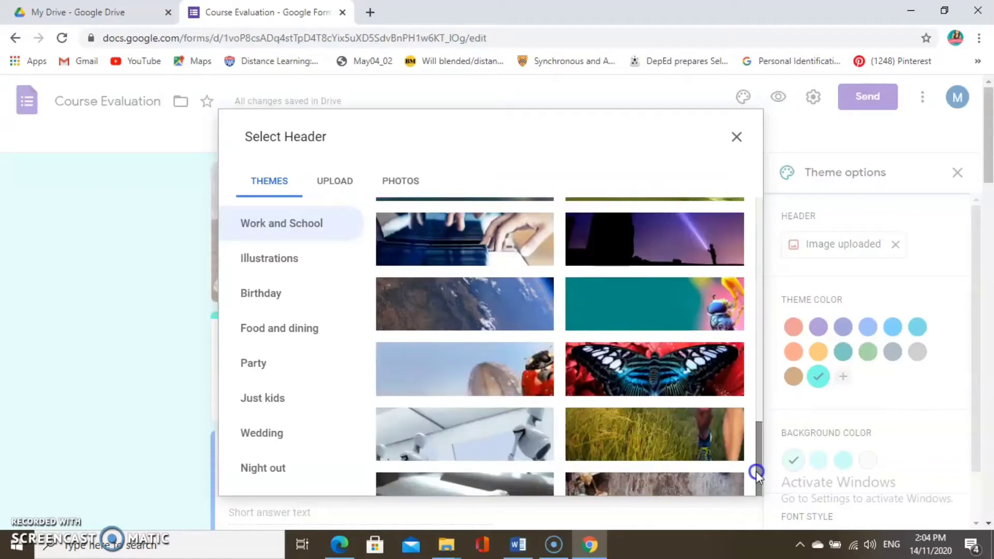
pyautogui.click(761, 461)
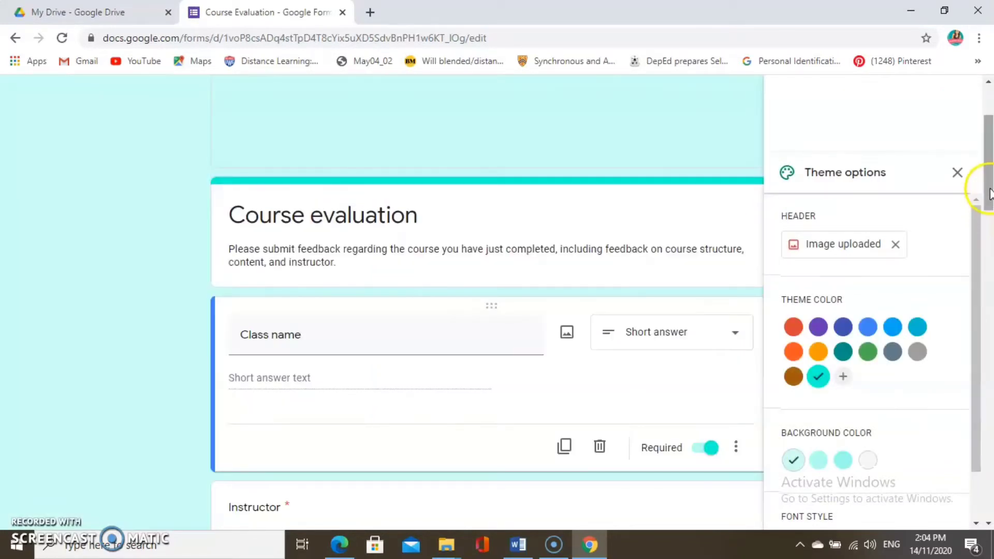
pyautogui.scroll(1, 989, 168)
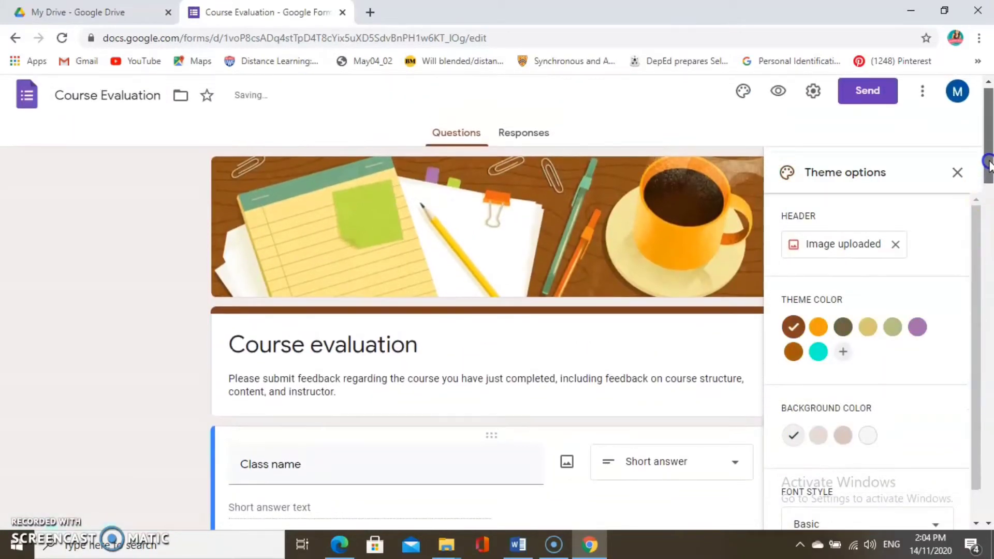
pyautogui.scroll(1, 989, 160)
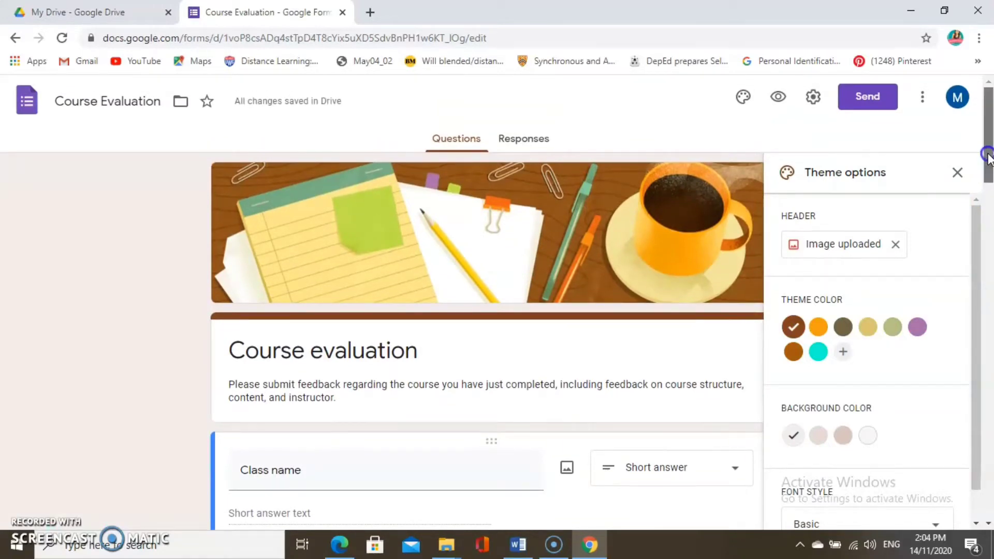
pyautogui.click(958, 172)
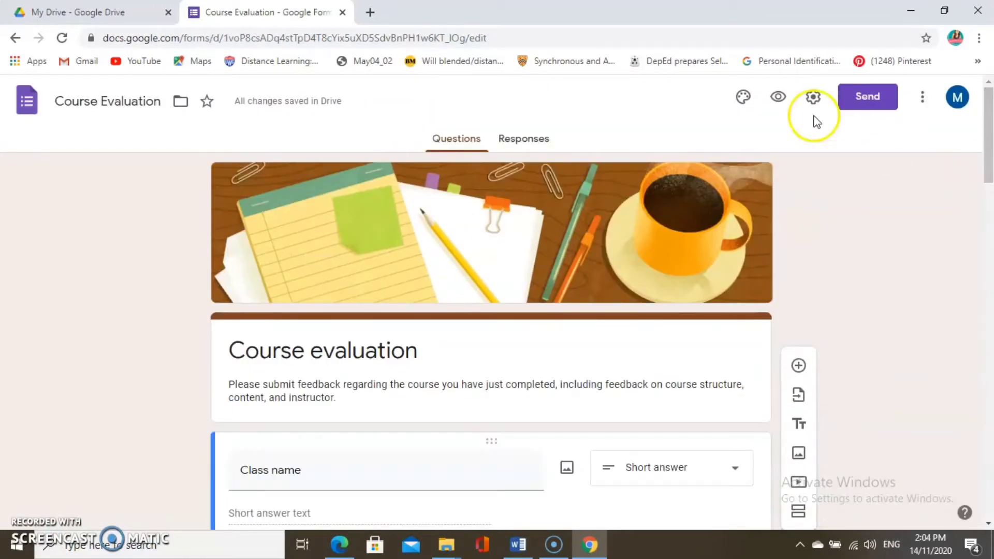
# Step: Enable collecting email addresses and response receipts in the form settings, and remove the restriction to Department of Education users
pyautogui.click(812, 98)
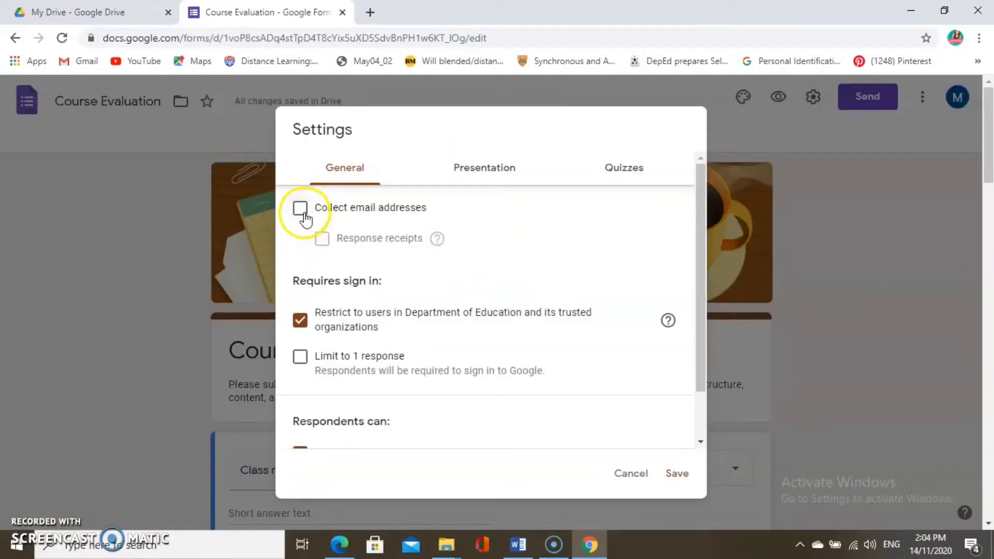
pyautogui.click(303, 213)
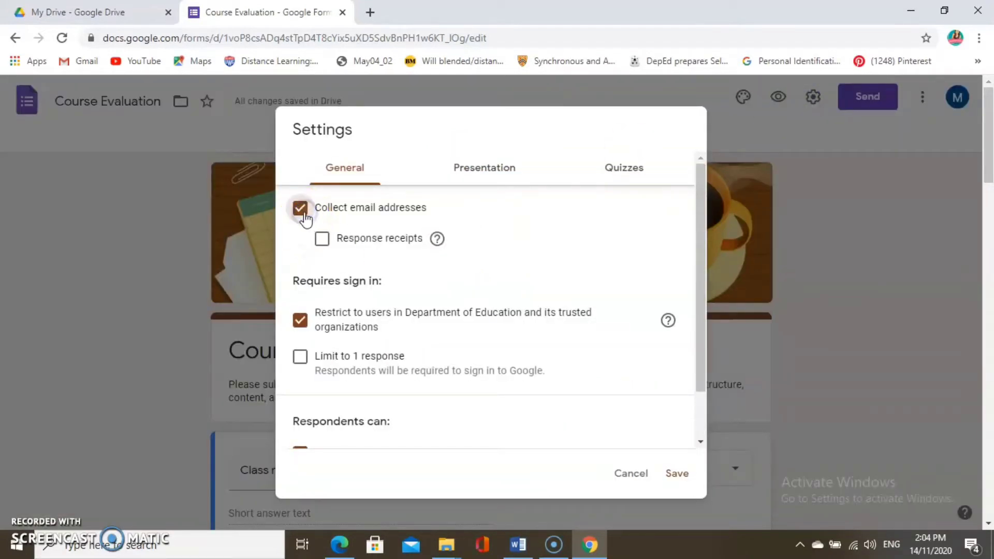
pyautogui.click(322, 241)
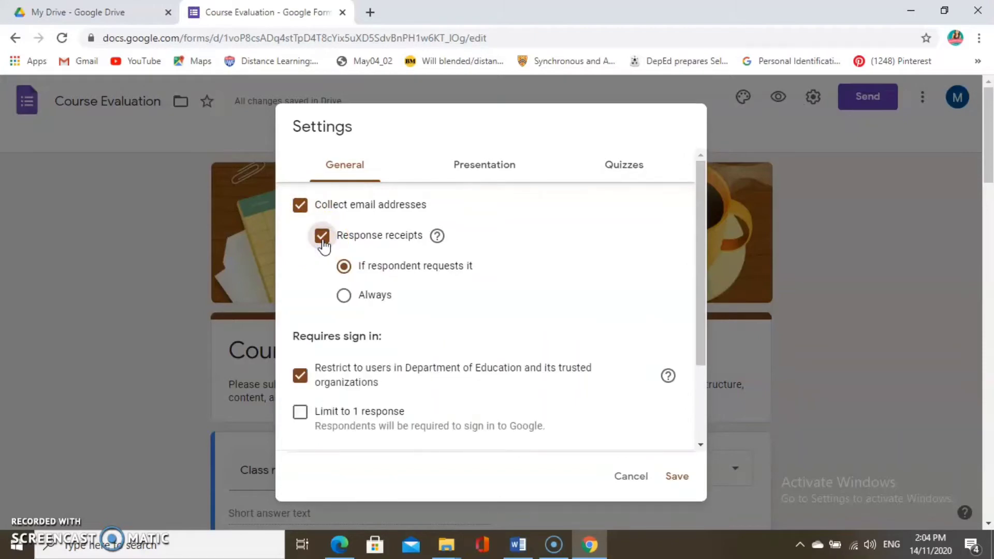
pyautogui.click(300, 376)
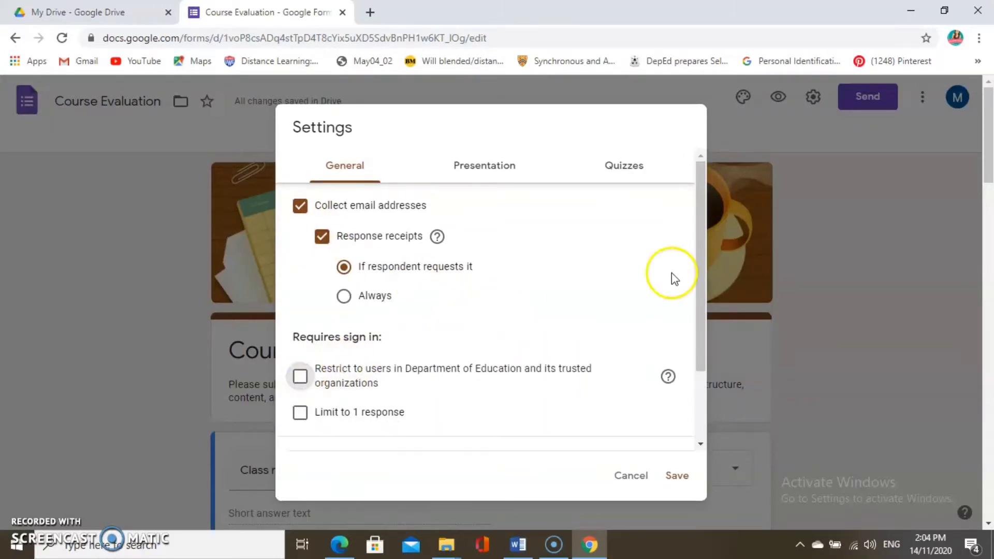
pyautogui.moveTo(701, 282)
pyautogui.mouseDown()
pyautogui.moveTo(710, 366)
pyautogui.moveTo(689, 269)
pyautogui.mouseUp()
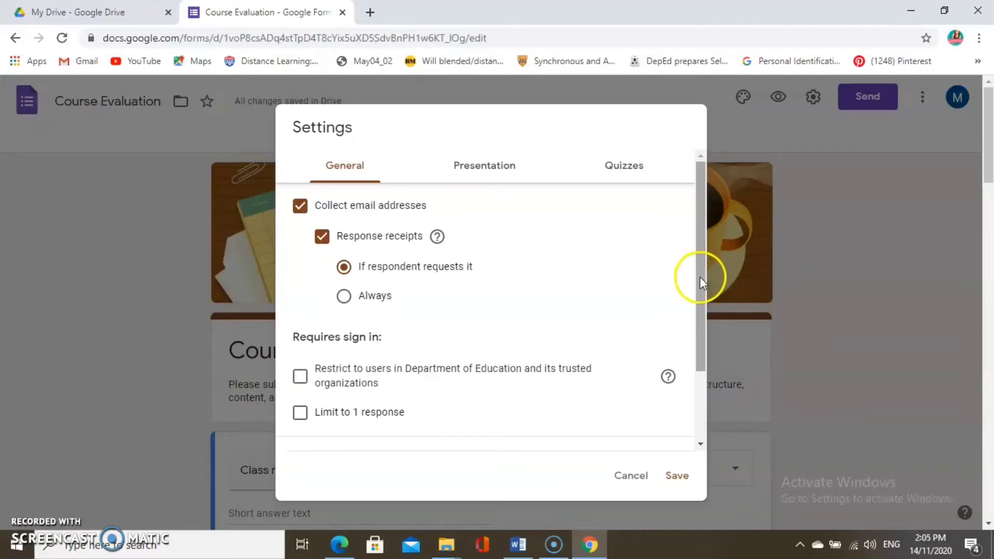
pyautogui.moveTo(700, 277); pyautogui.dragTo(697, 351)
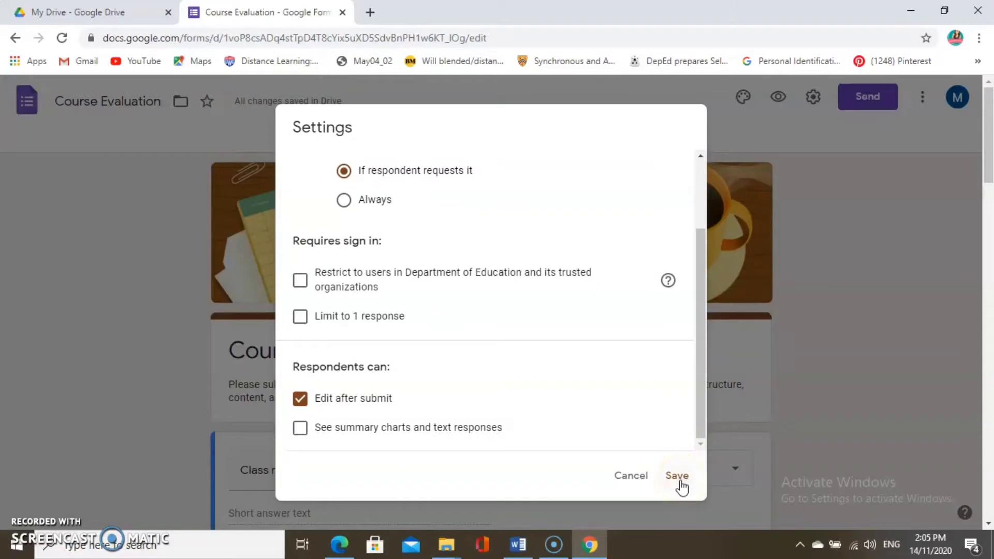
pyautogui.moveTo(700, 393); pyautogui.dragTo(697, 299)
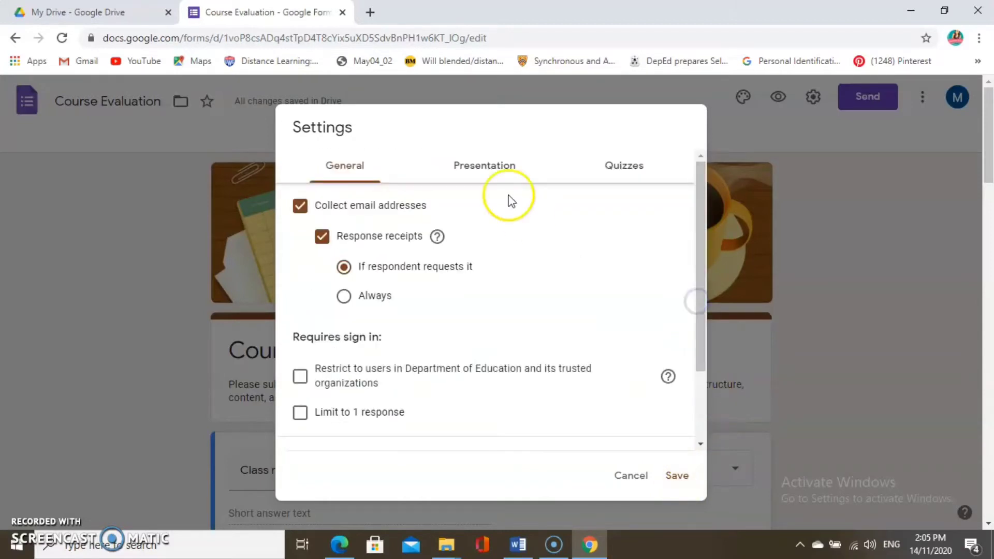
# Step: Review the form's presentation and quiz settings, and save the changed settings
pyautogui.click(486, 178)
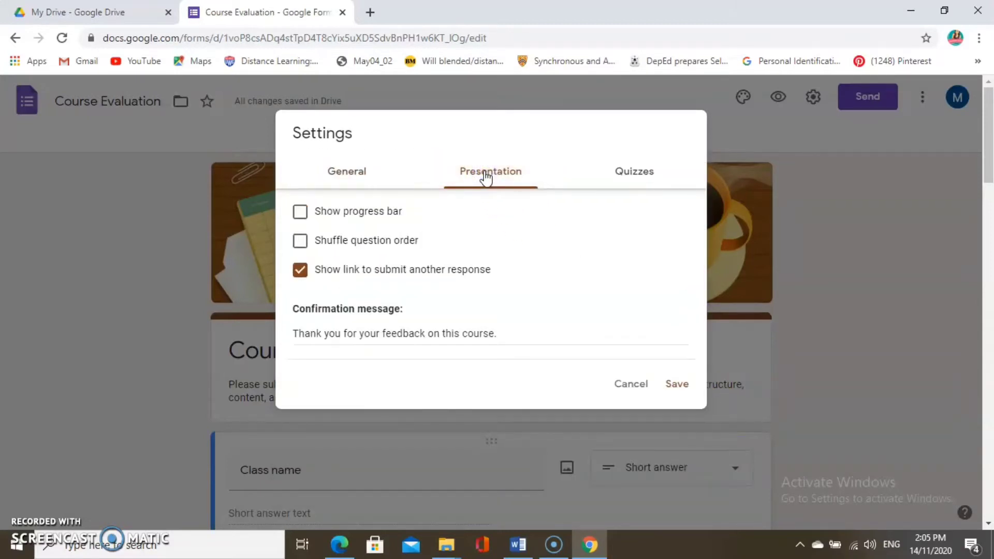
pyautogui.click(625, 176)
pyautogui.click(839, 122)
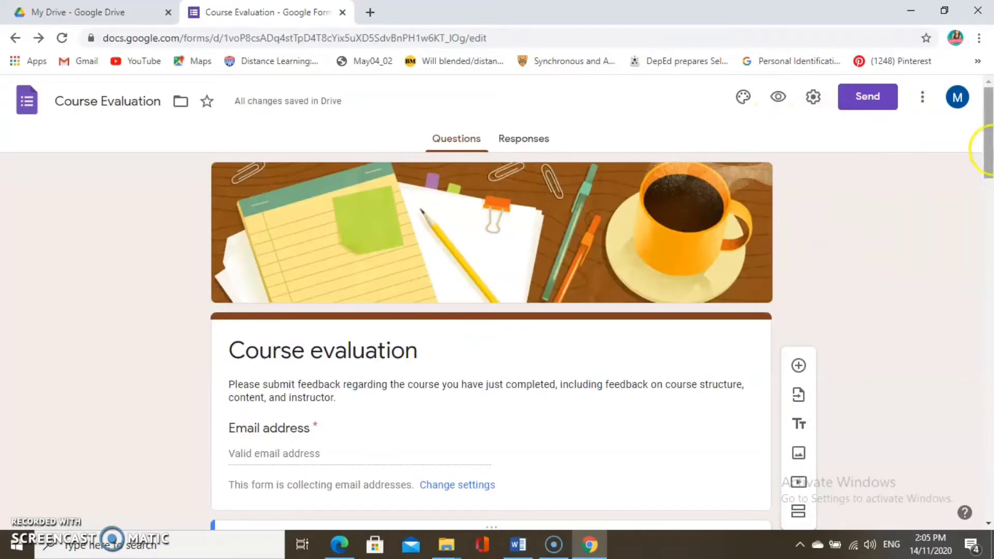
# Step: Add a new blank multiple-choice question directly below the Class name question
pyautogui.moveTo(988, 148); pyautogui.dragTo(988, 191)
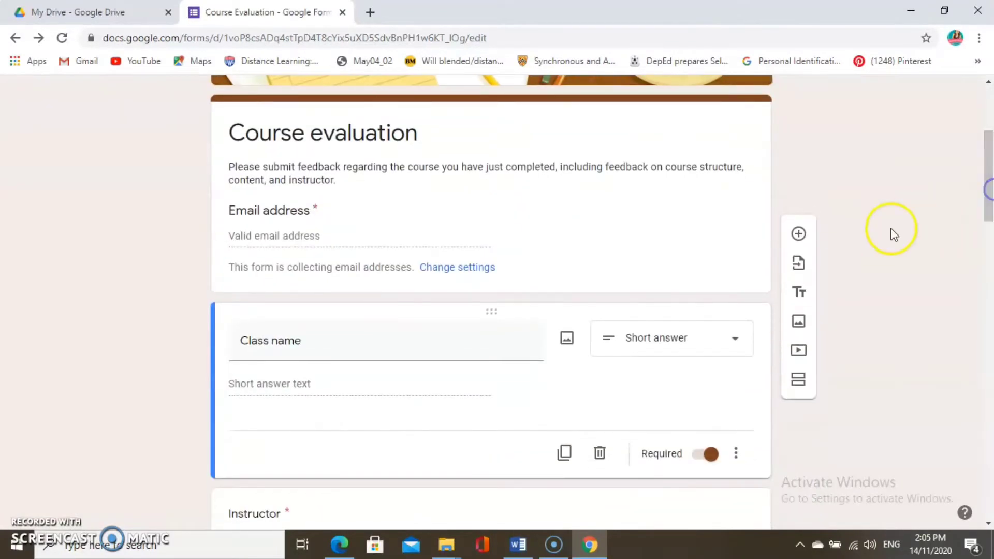
pyautogui.click(798, 235)
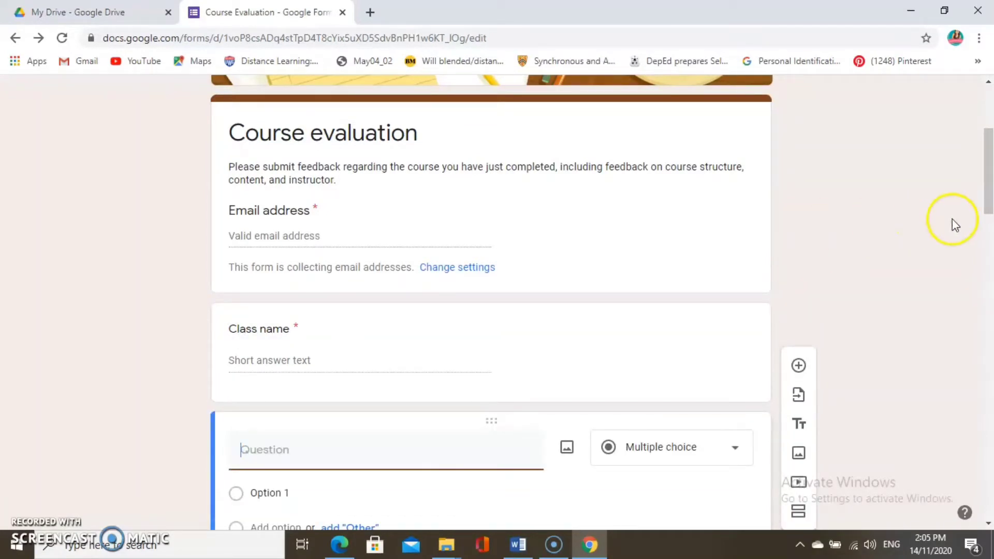
# Step: Review the available tools for importing questions and adding a title and description, image, video or section to the form
pyautogui.moveTo(988, 189); pyautogui.dragTo(988, 206)
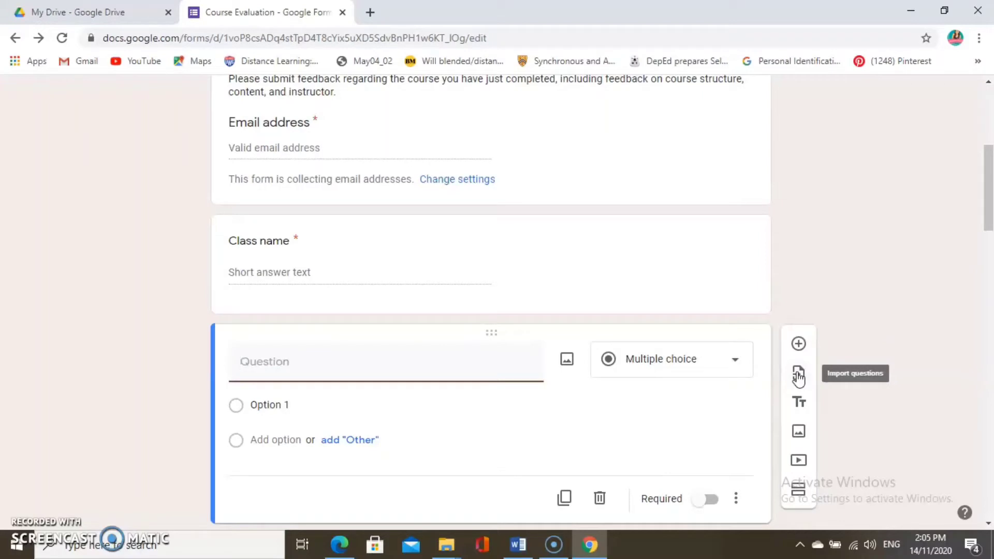
pyautogui.click(802, 404)
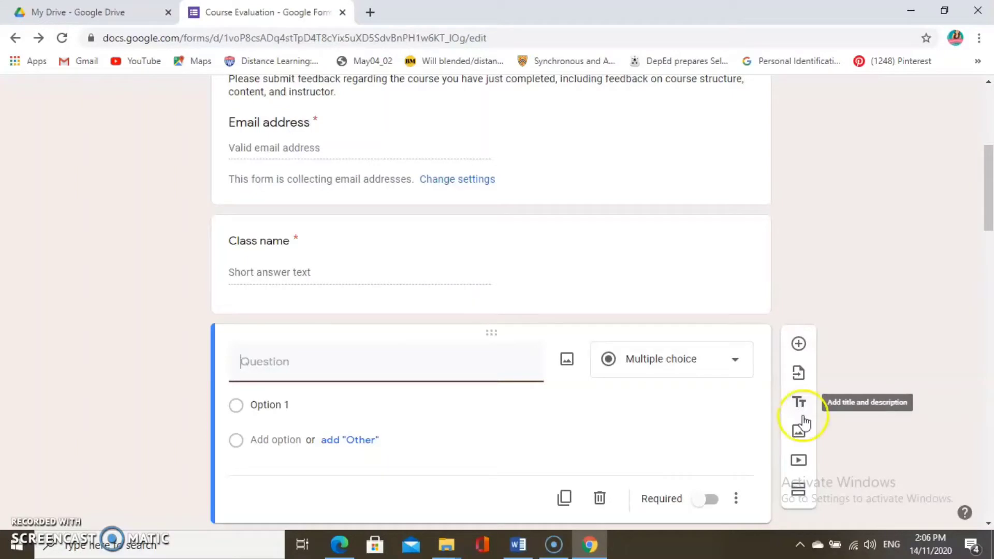
pyautogui.click(804, 408)
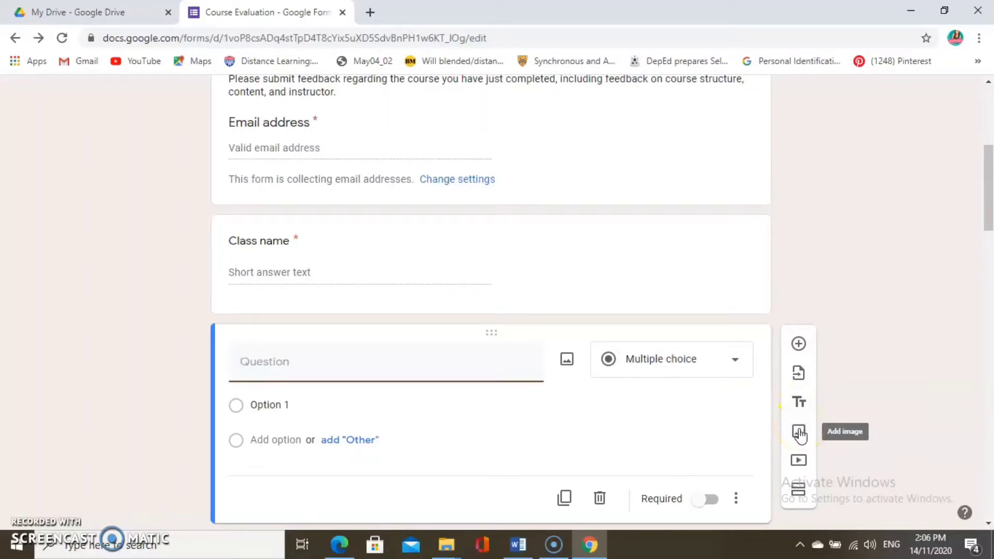
pyautogui.click(800, 461)
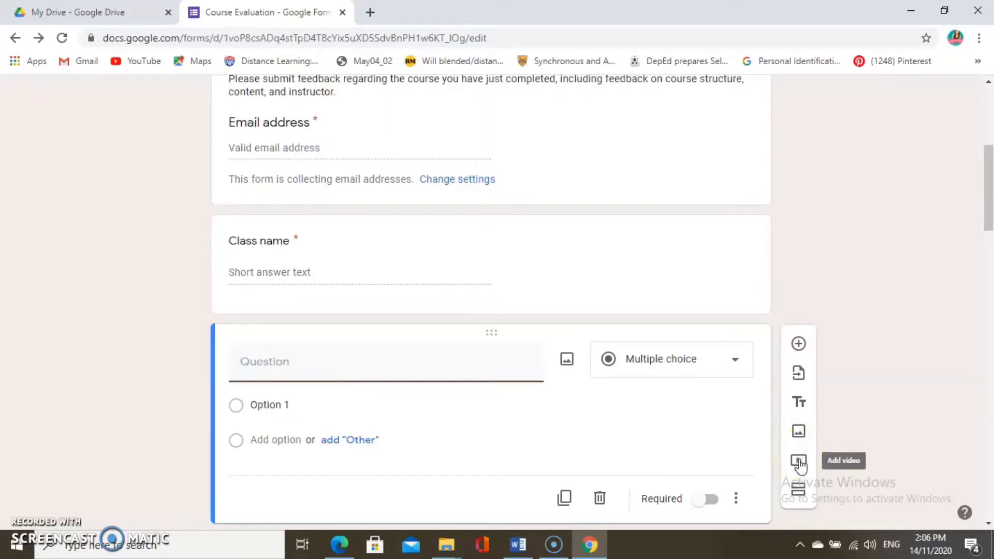
pyautogui.click(802, 503)
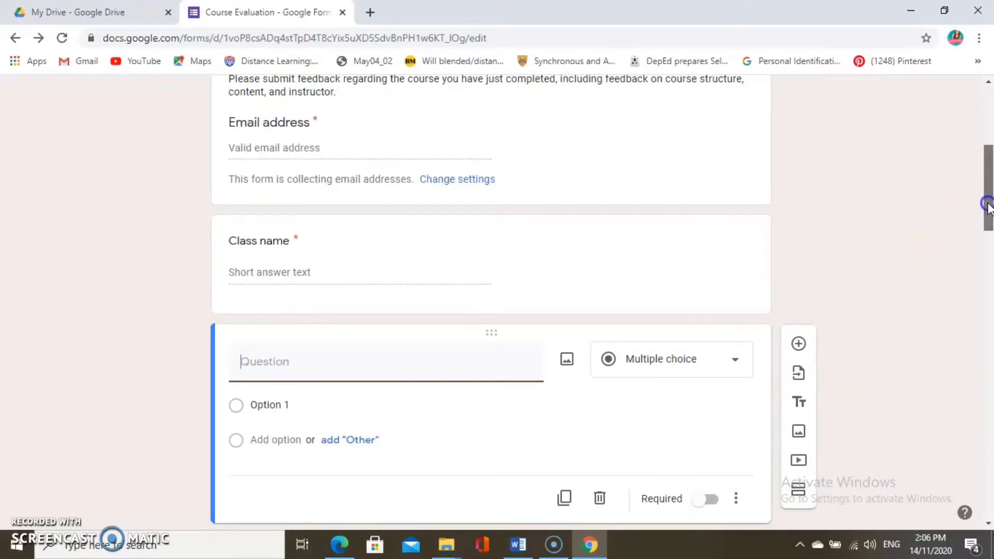
# Step: Rename the form file with a name starting "ONLINE DISTANCE DELIVERY MODALITY AND"
pyautogui.moveTo(986, 204); pyautogui.dragTo(988, 132)
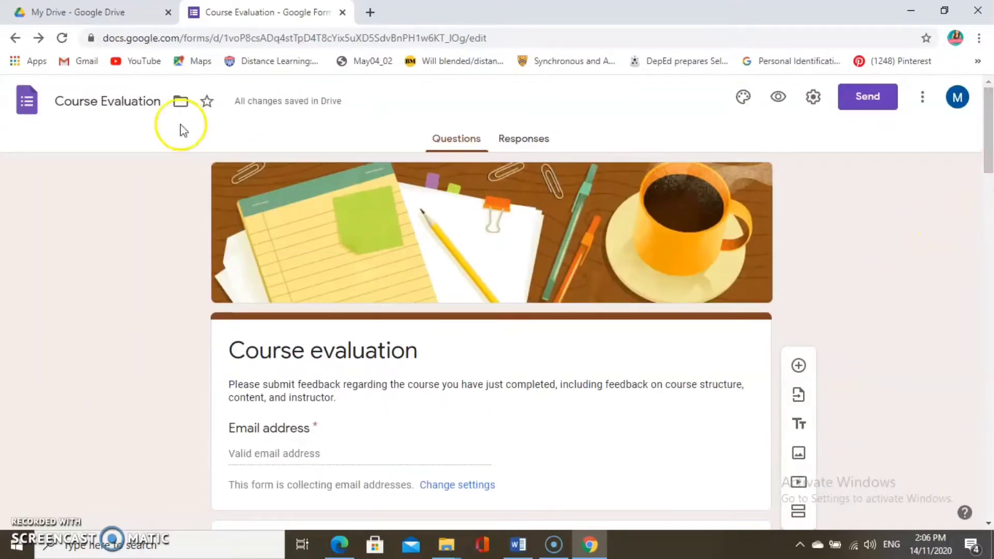
pyautogui.click(158, 106)
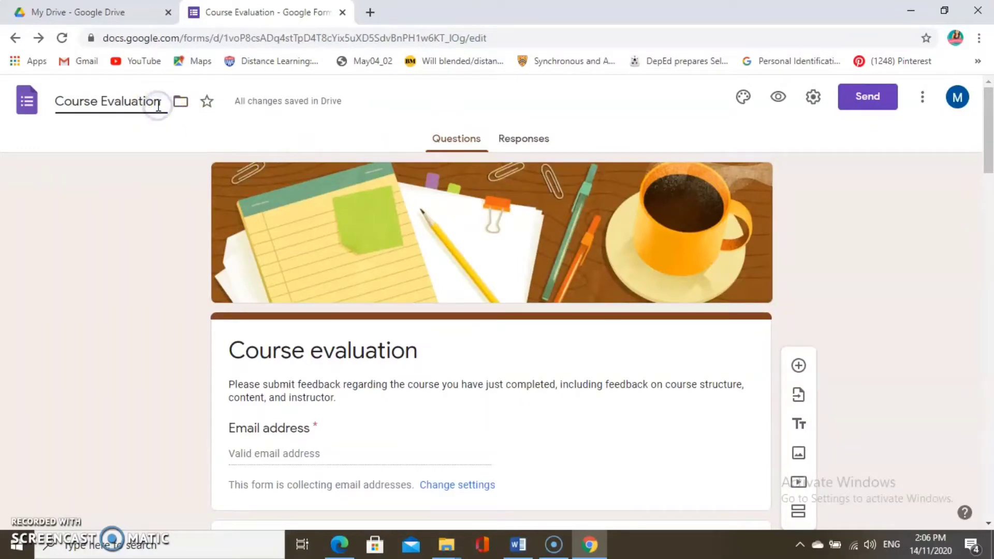
pyautogui.tripleClick(159, 105)
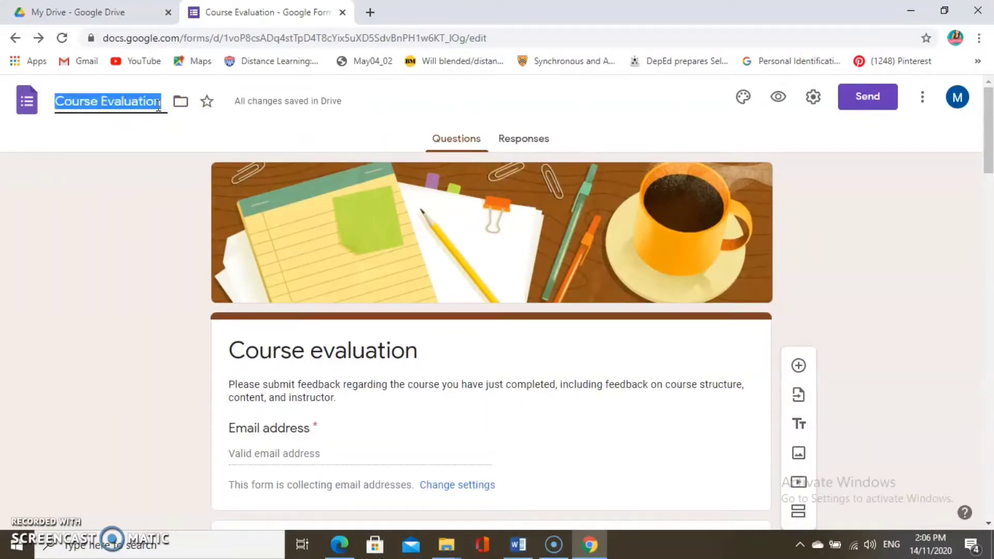
pyautogui.write('O')
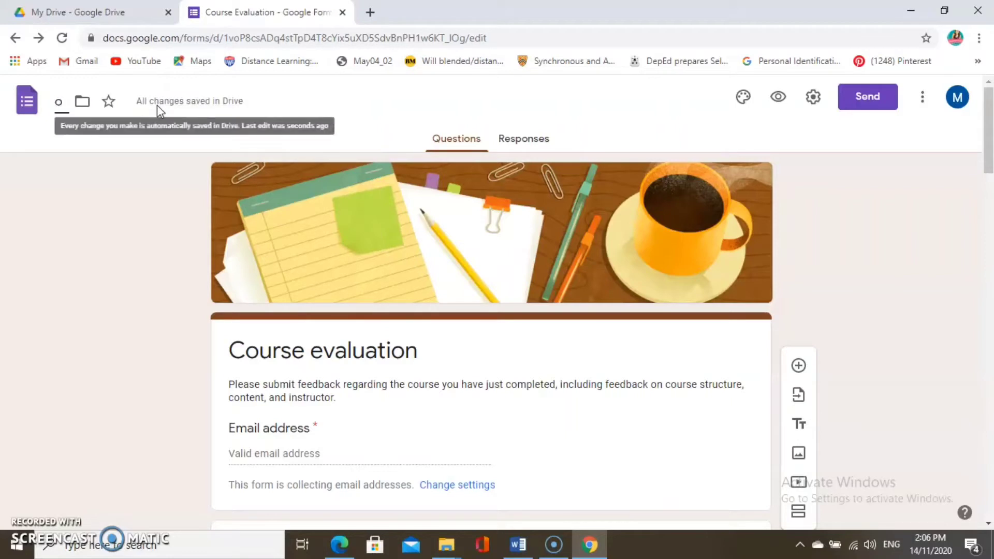
pyautogui.write('NL')
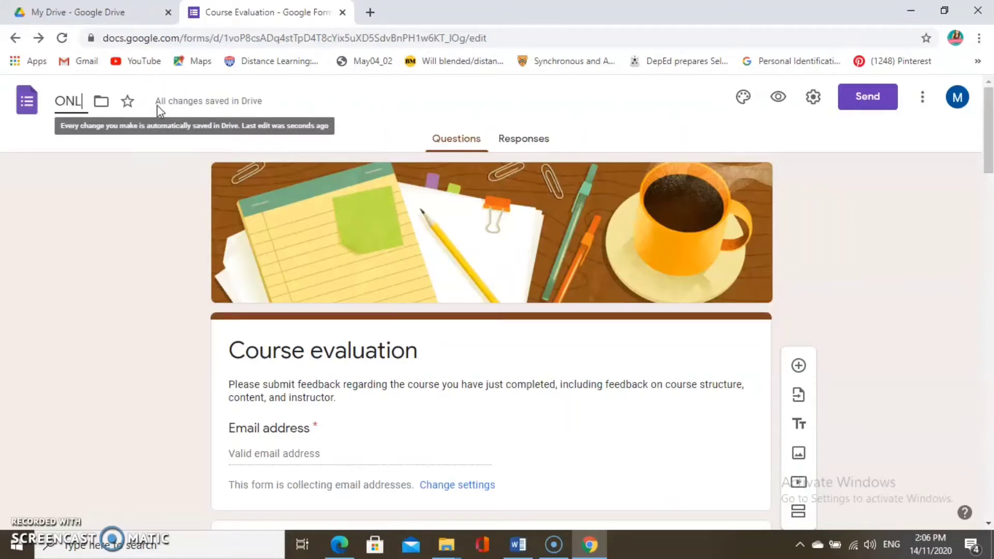
pyautogui.write('INE DISTANCE')
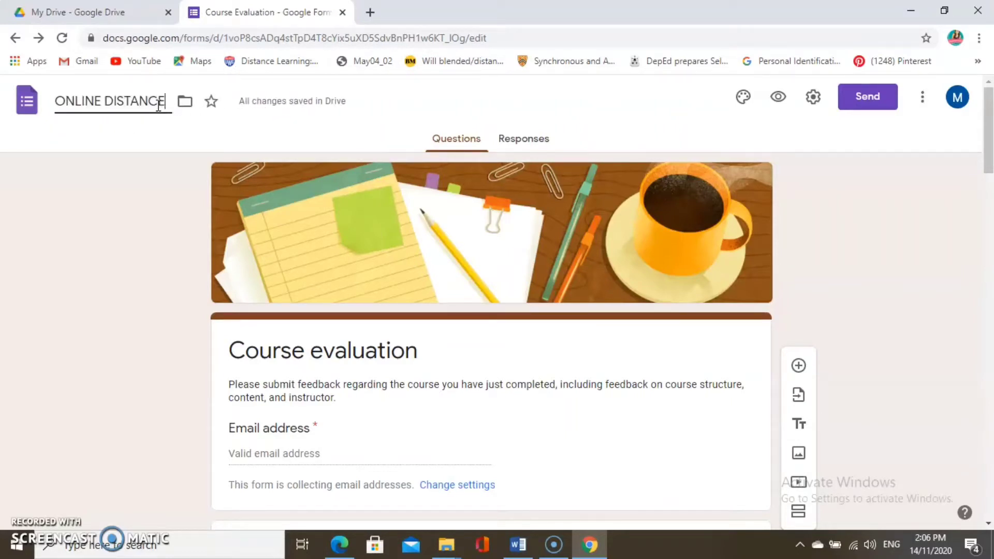
pyautogui.write(' DELIVER')
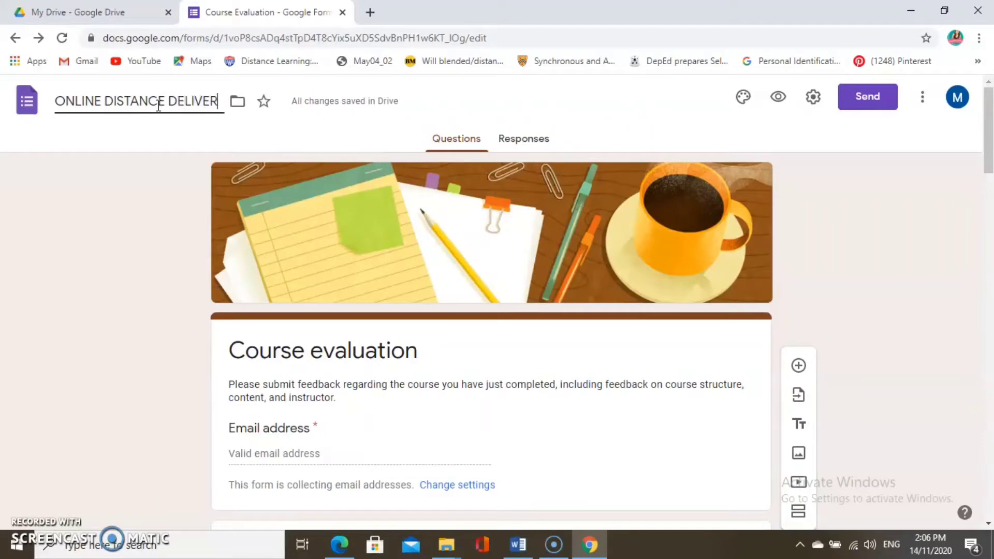
pyautogui.write('Y MODALITY')
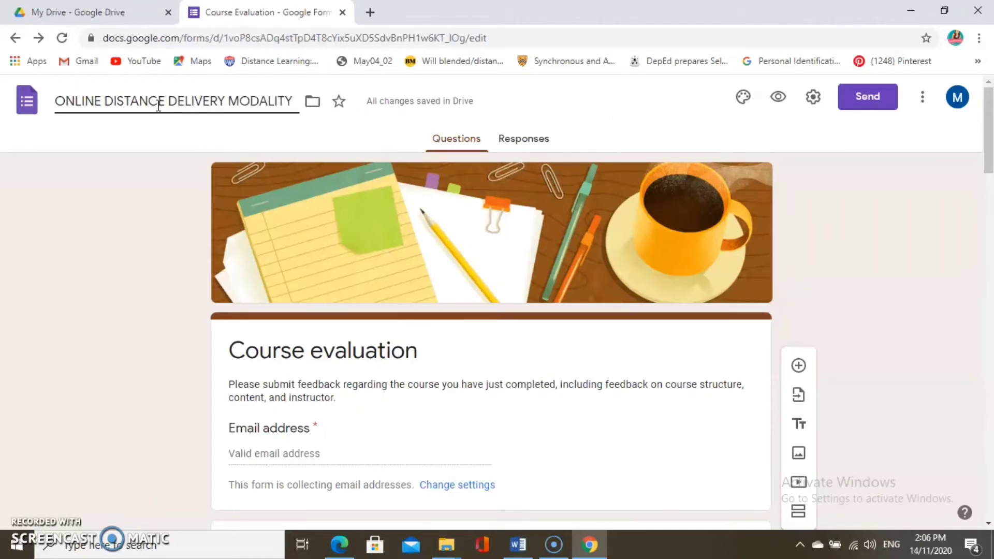
pyautogui.write(' AND')
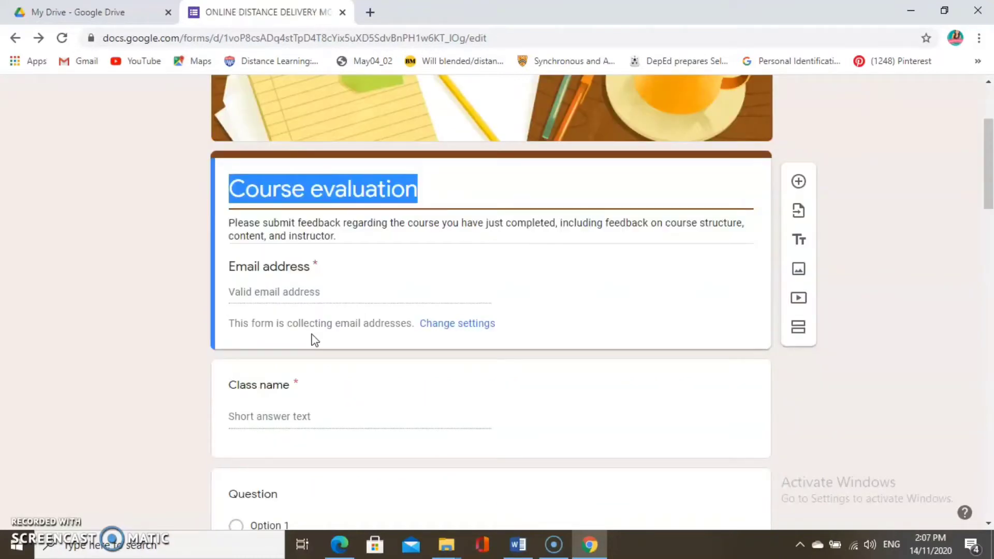
# Step: Replace the form's heading with "ONLINE DISTANCE LEARNING DELIVERY MODALITY AND PROBLEMS ENCOUNTERED: ITS EFFECT ON STUDENTS' LEARNING (For Learners)"
pyautogui.write('O')
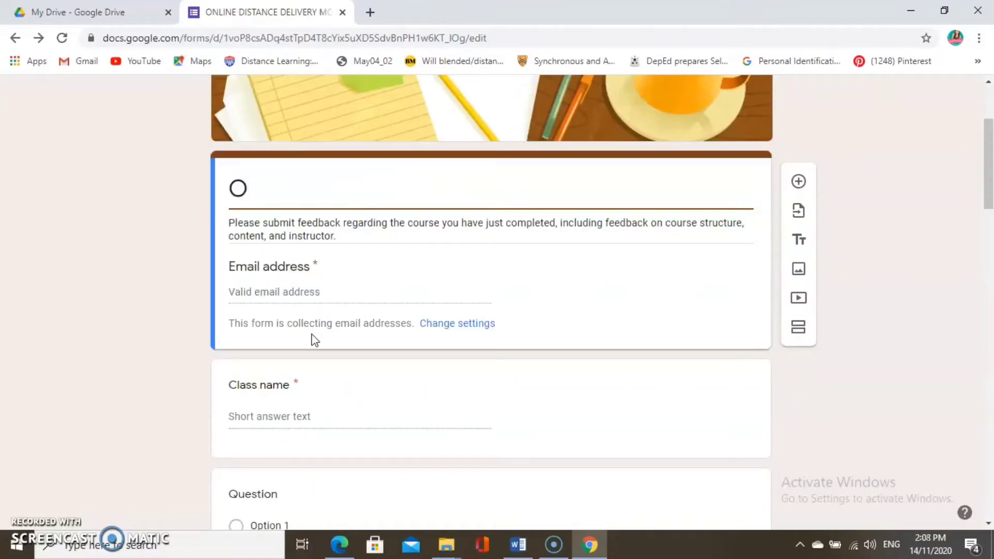
pyautogui.write('NLINE ')
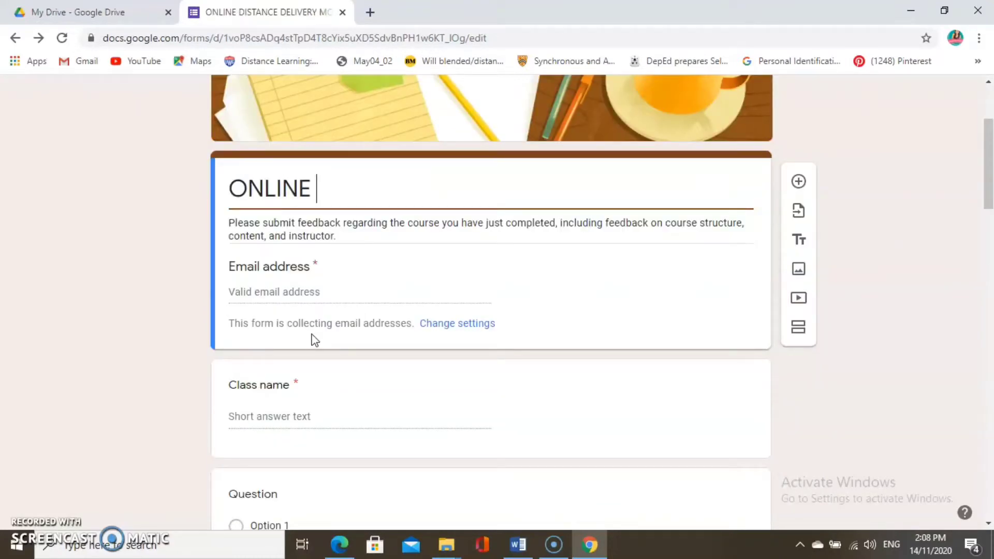
pyautogui.write('DISTANCE L')
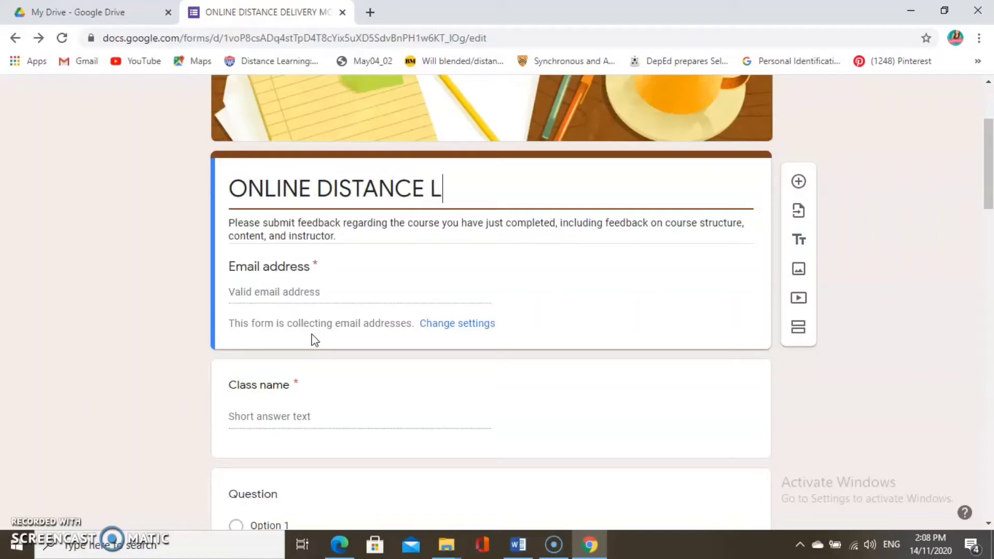
pyautogui.write('EA')
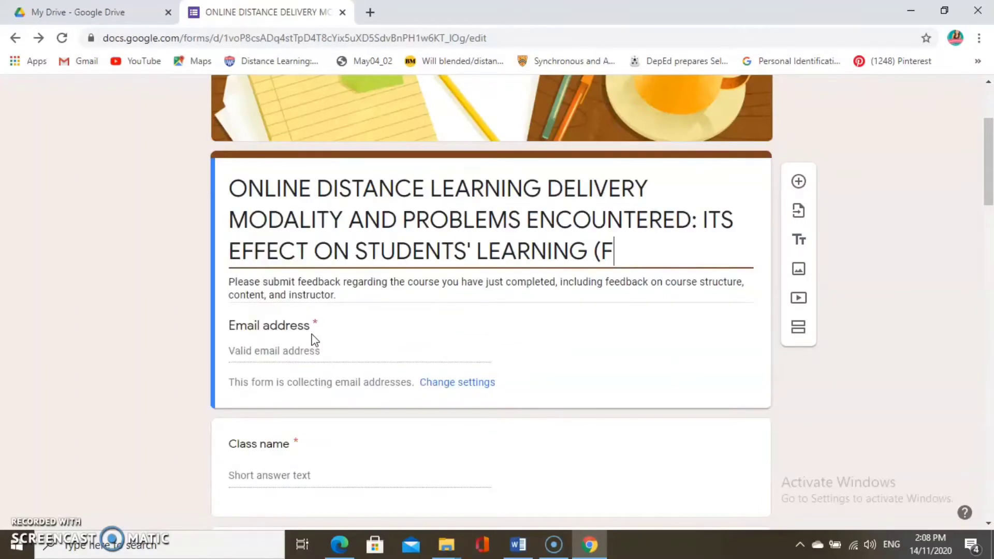
pyautogui.write('or Lea')
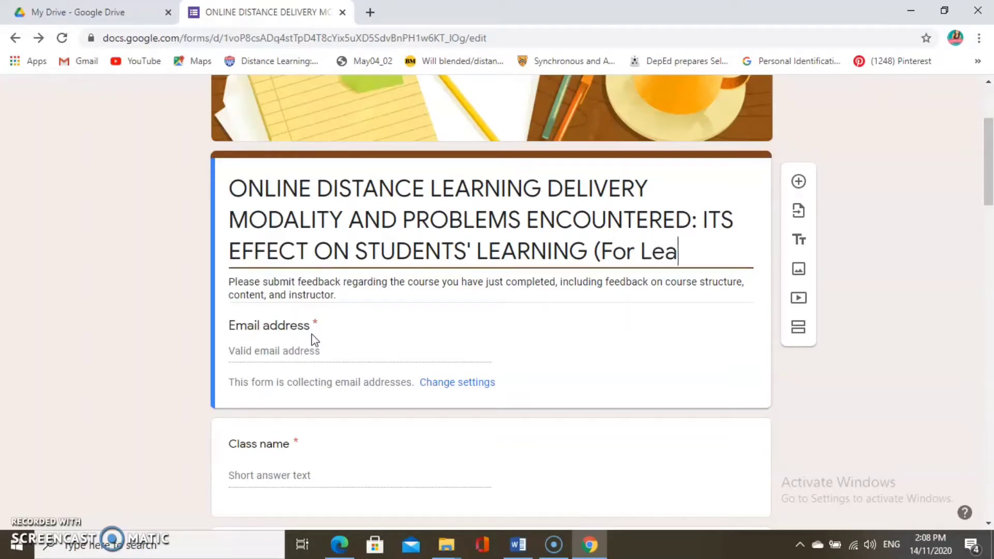
pyautogui.write('rners')
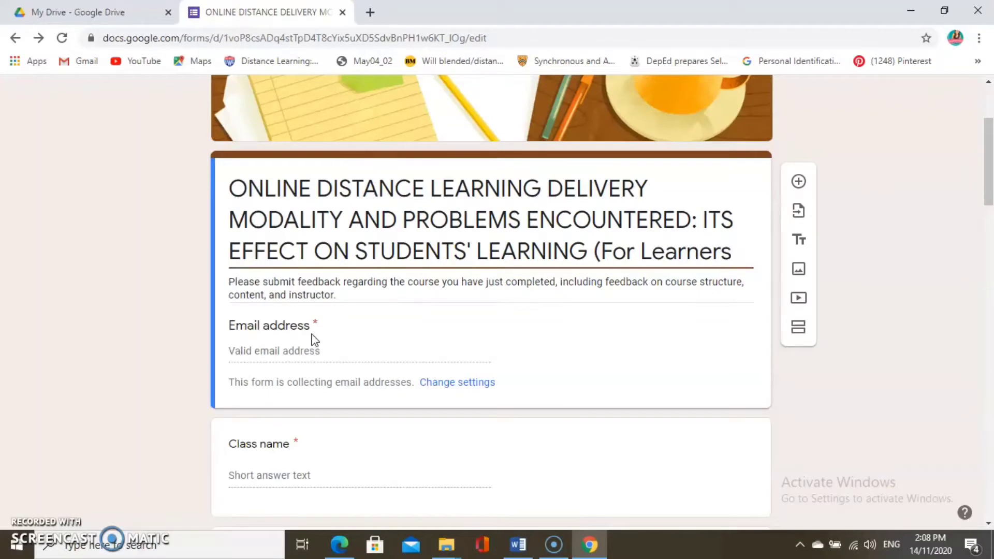
pyautogui.write(')')
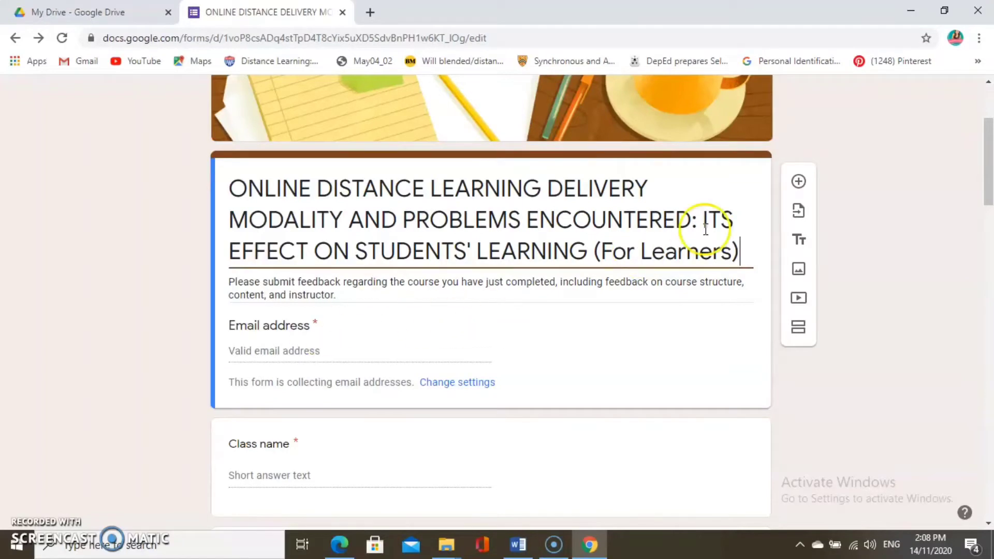
pyautogui.click(796, 220)
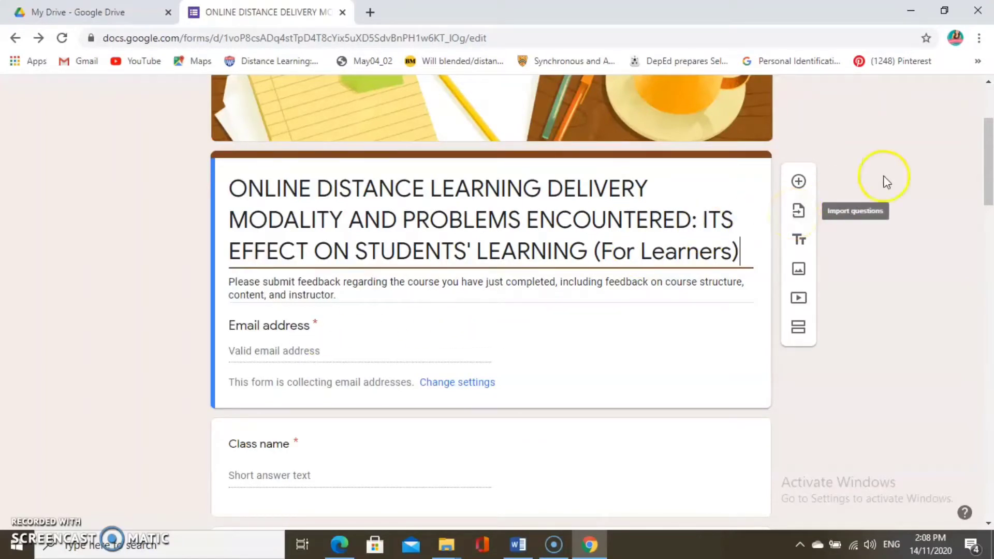
pyautogui.moveTo(987, 155); pyautogui.dragTo(989, 165)
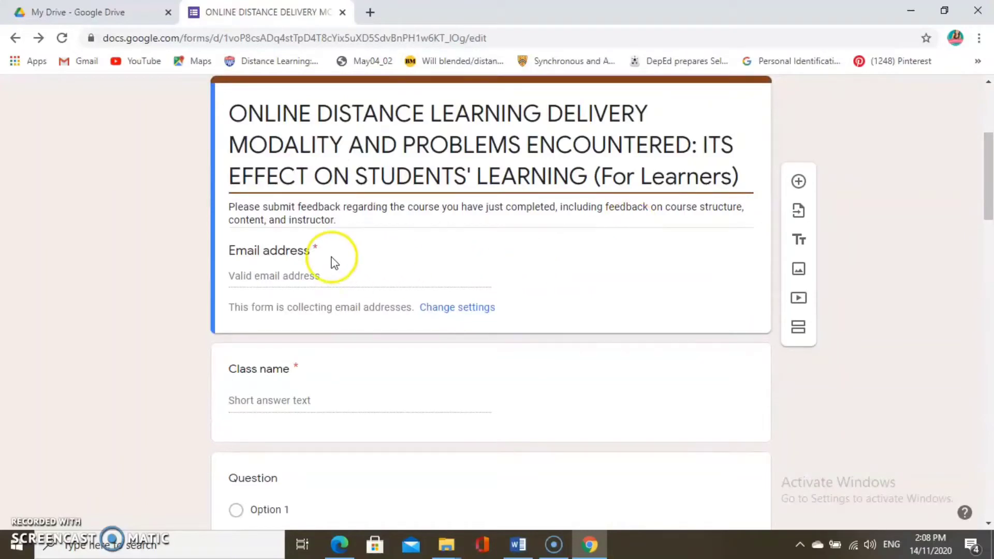
pyautogui.click(302, 272)
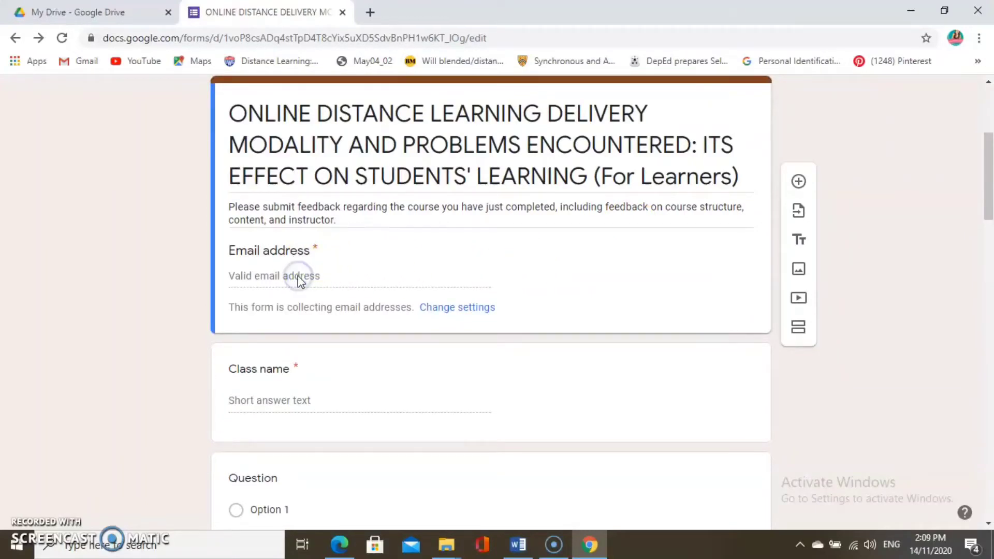
# Step: Change the title of the Class name question to "NAME OF LEARNER"
pyautogui.click(990, 185)
pyautogui.moveTo(990, 185); pyautogui.dragTo(989, 208)
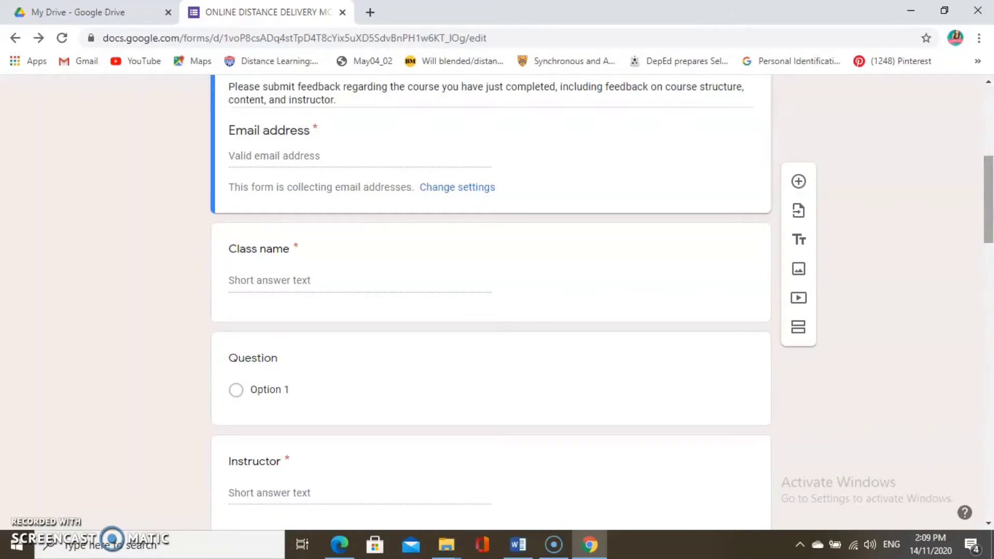
pyautogui.click(289, 249)
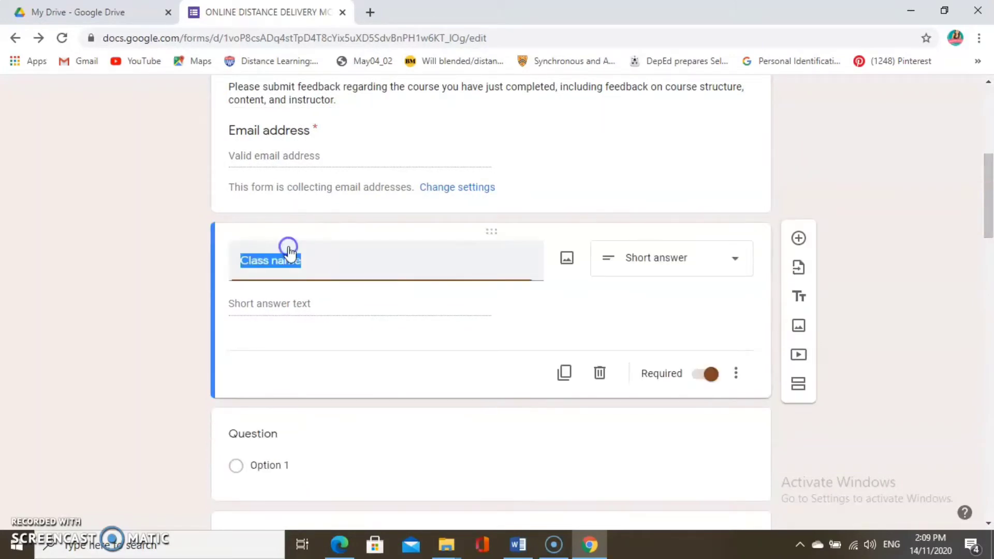
pyautogui.write('NA')
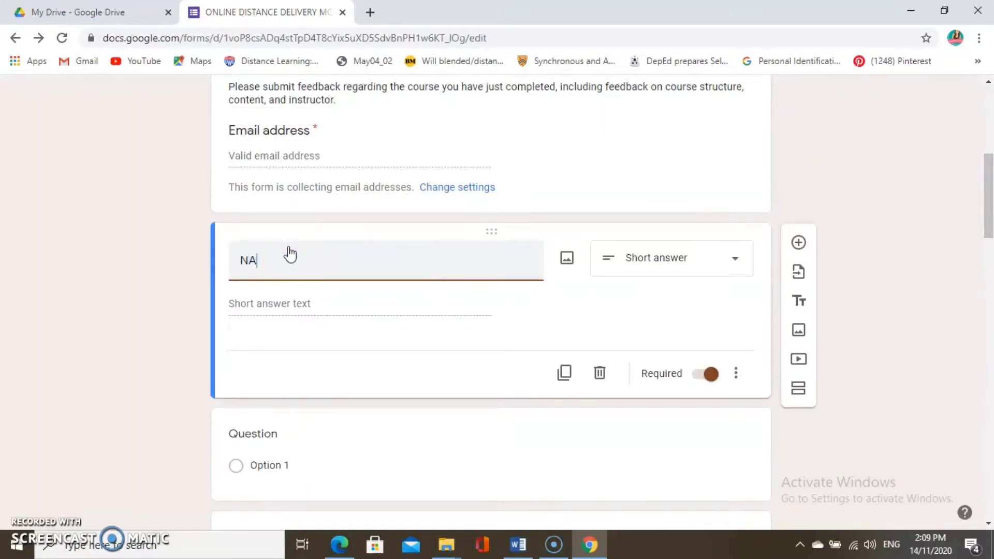
pyautogui.write('ME OF ')
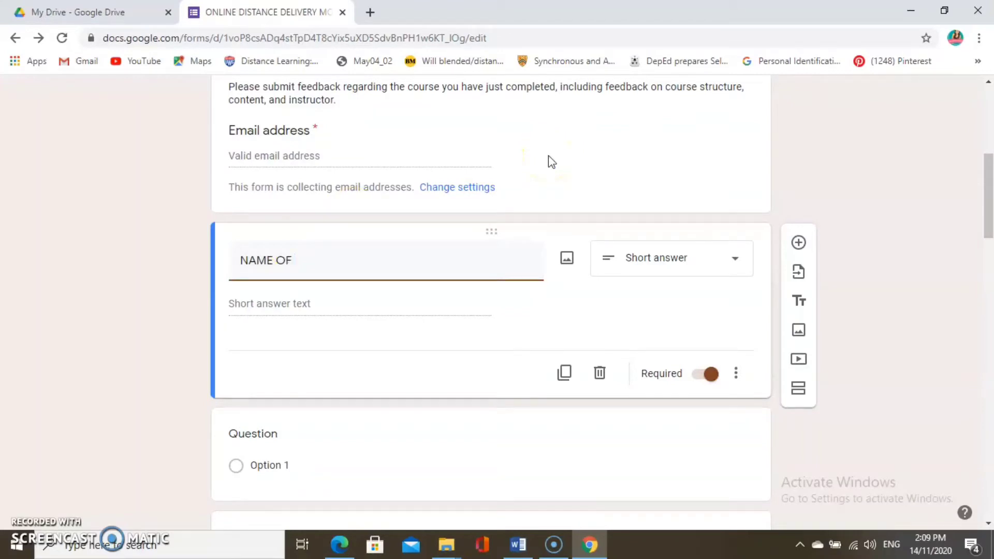
pyautogui.write('LEARNER')
# Step: Add another blank multiple-choice question directly below the NAME OF LEARNER question
pyautogui.moveTo(989, 184); pyautogui.dragTo(989, 207)
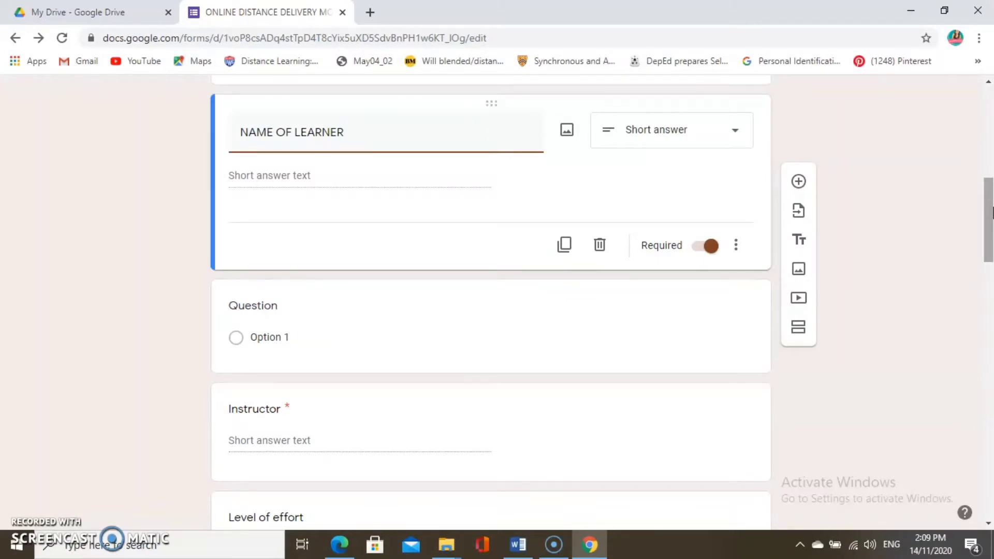
pyautogui.moveTo(991, 212)
pyautogui.mouseDown()
pyautogui.moveTo(989, 190)
pyautogui.moveTo(989, 204)
pyautogui.mouseUp()
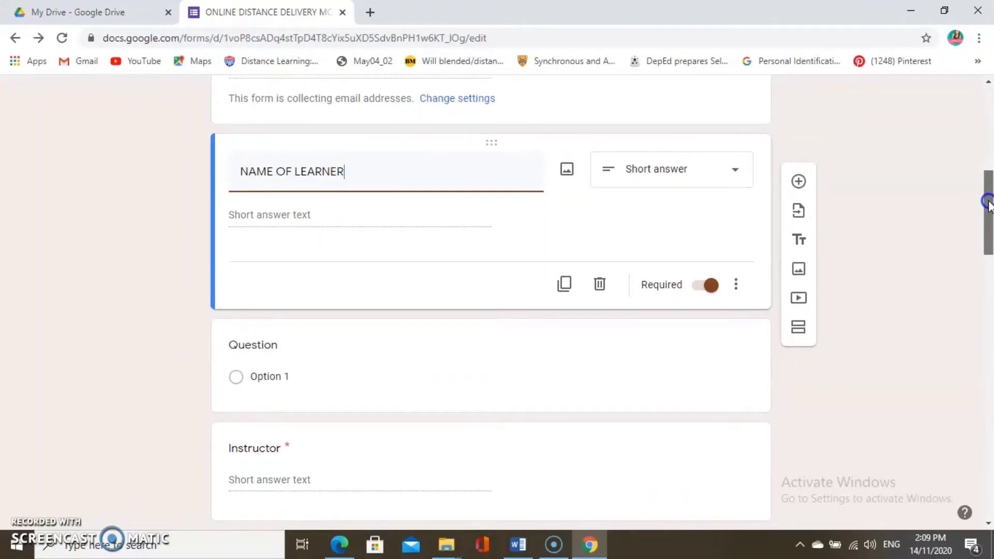
pyautogui.moveTo(989, 203); pyautogui.dragTo(989, 210)
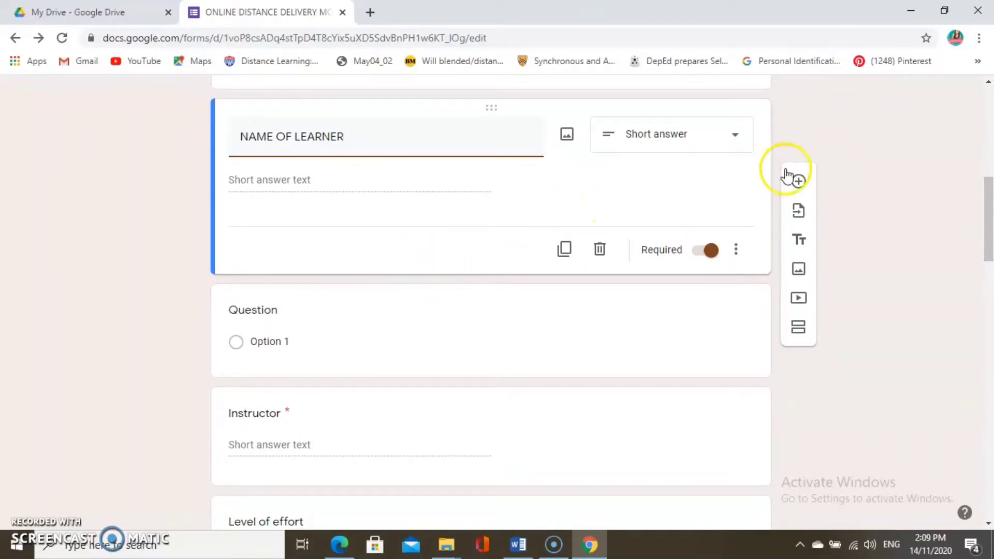
pyautogui.click(798, 180)
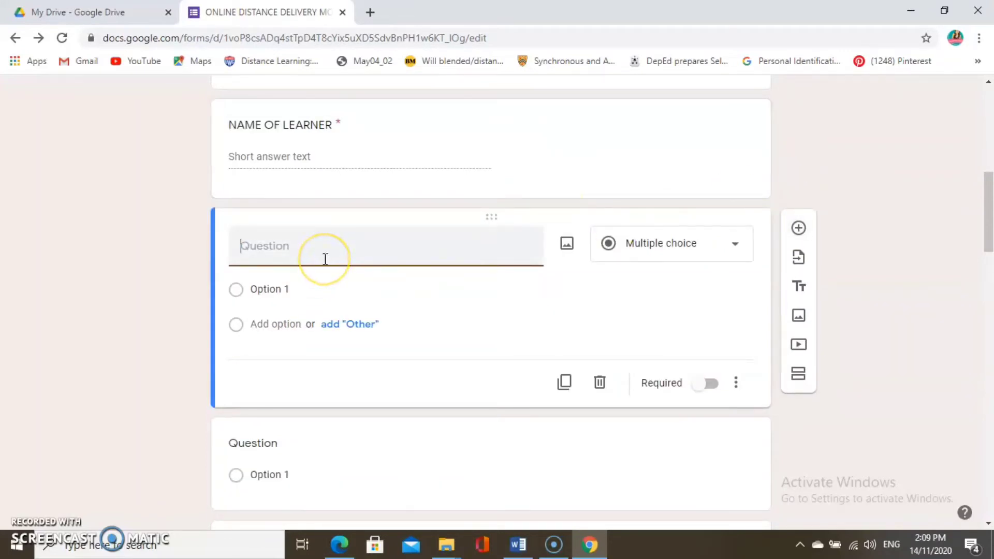
# Step: Title the blank question directly below NAME OF LEARNER "NAME OF SCHOOL"
pyautogui.click(330, 158)
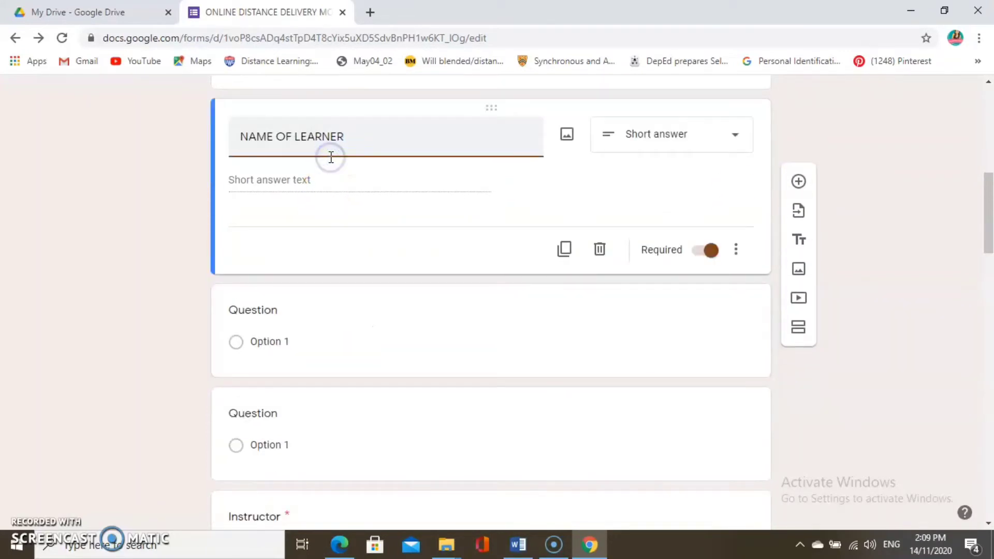
pyautogui.click(724, 136)
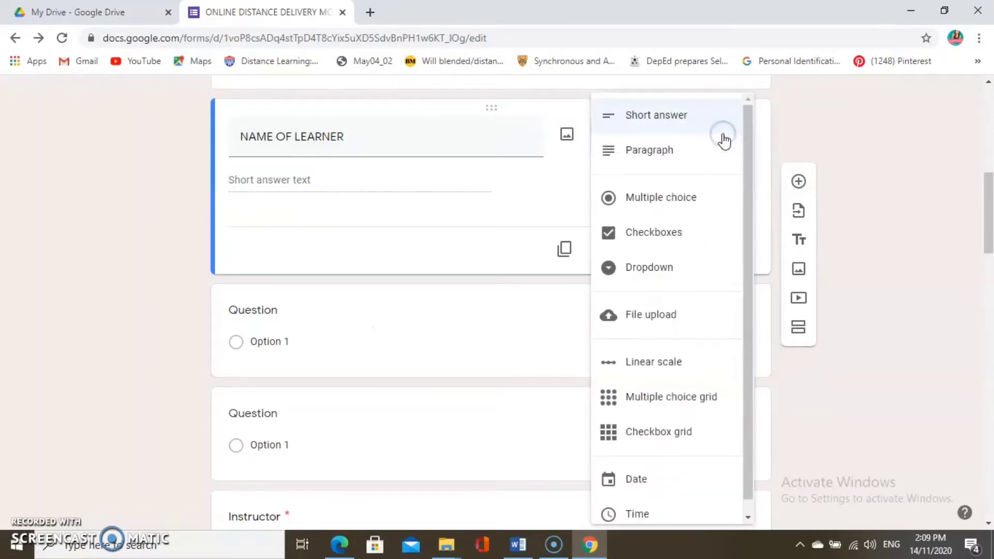
pyautogui.click(268, 342)
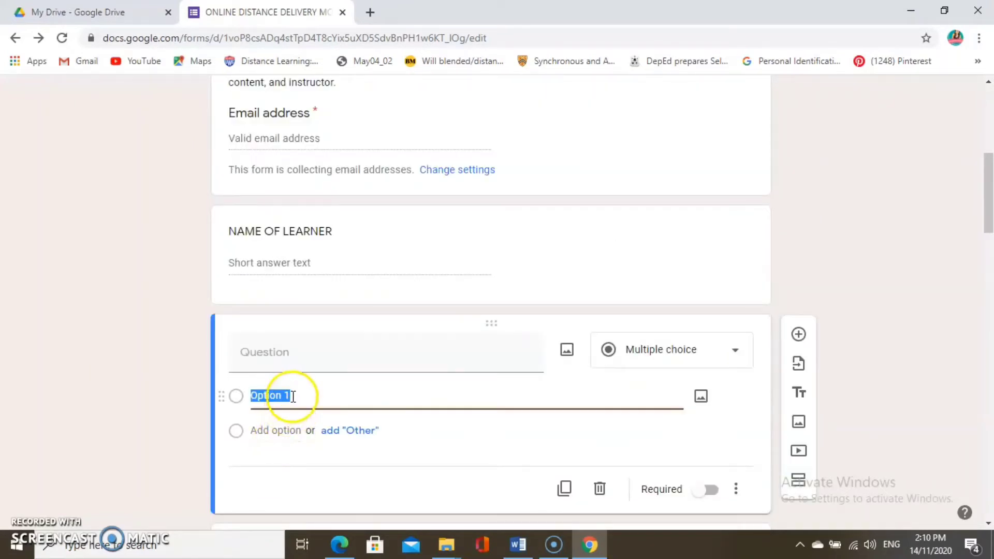
pyautogui.click(293, 355)
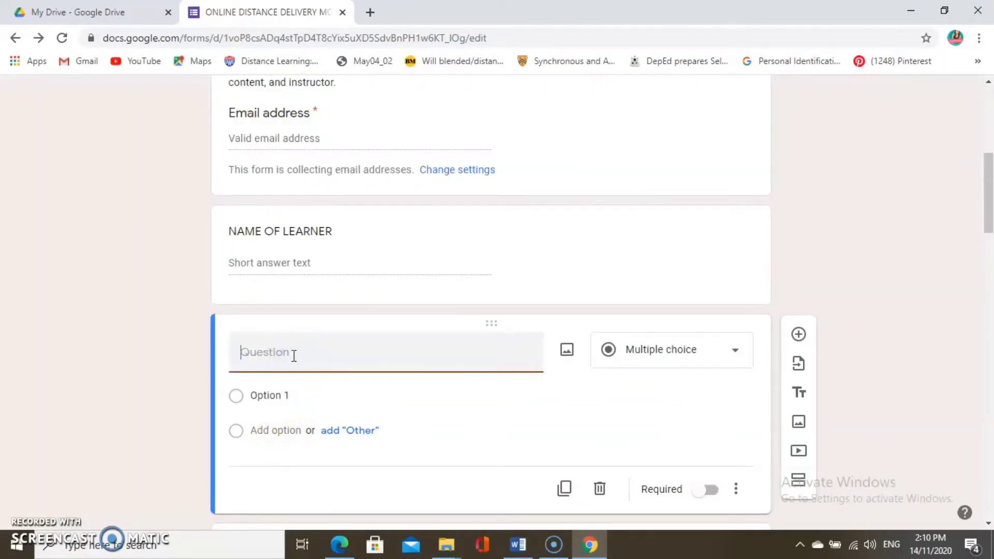
pyautogui.write('NAME OF SCHOOL')
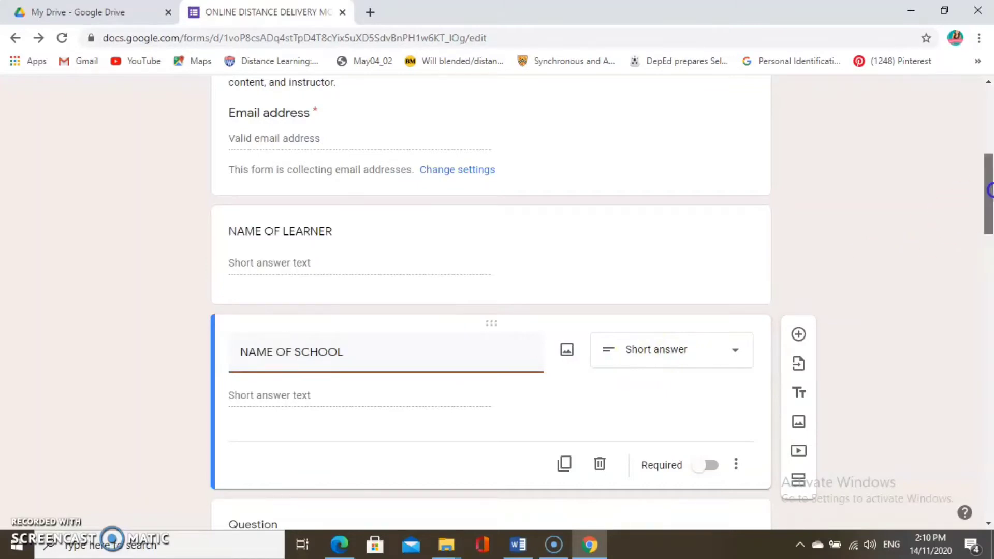
# Step: Make the NAME OF SCHOOL question required and view its additional display options
pyautogui.moveTo(989, 190); pyautogui.dragTo(989, 203)
pyautogui.click(707, 398)
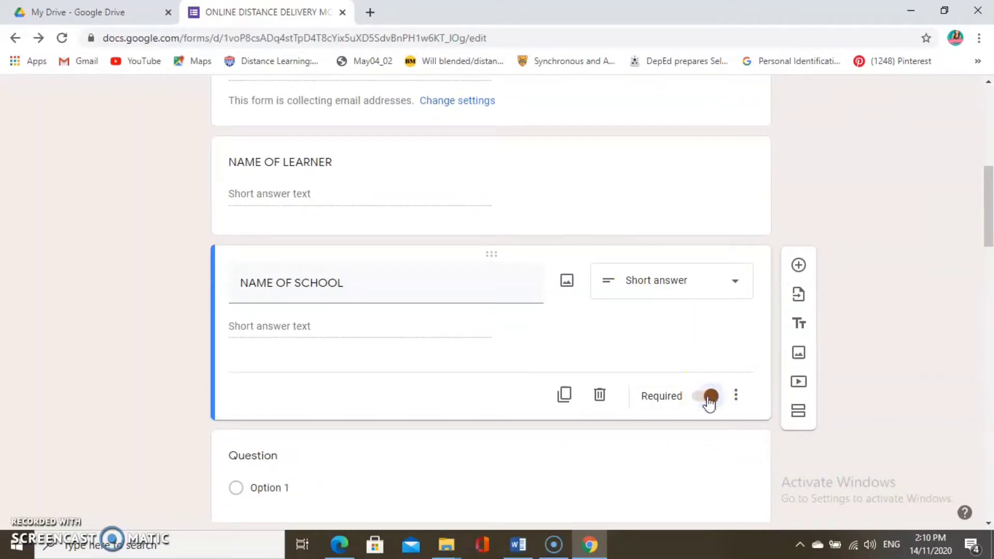
pyautogui.click(736, 398)
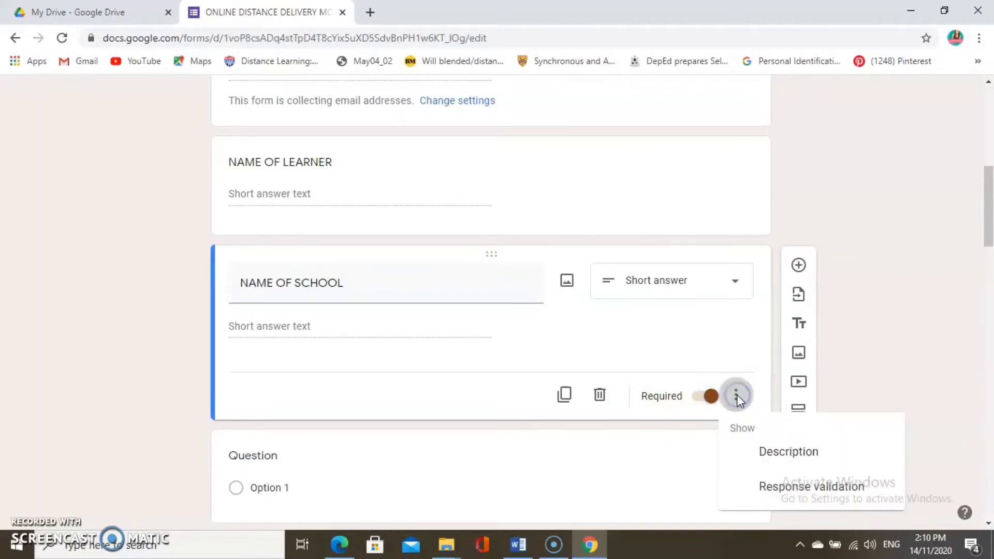
pyautogui.click(911, 358)
# Step: Copy the "Direction: Please check the corresponding box..." sentence from the Word questionnaire and paste it as the title of the blank question below NAME OF SCHOOL
pyautogui.moveTo(983, 221); pyautogui.dragTo(990, 250)
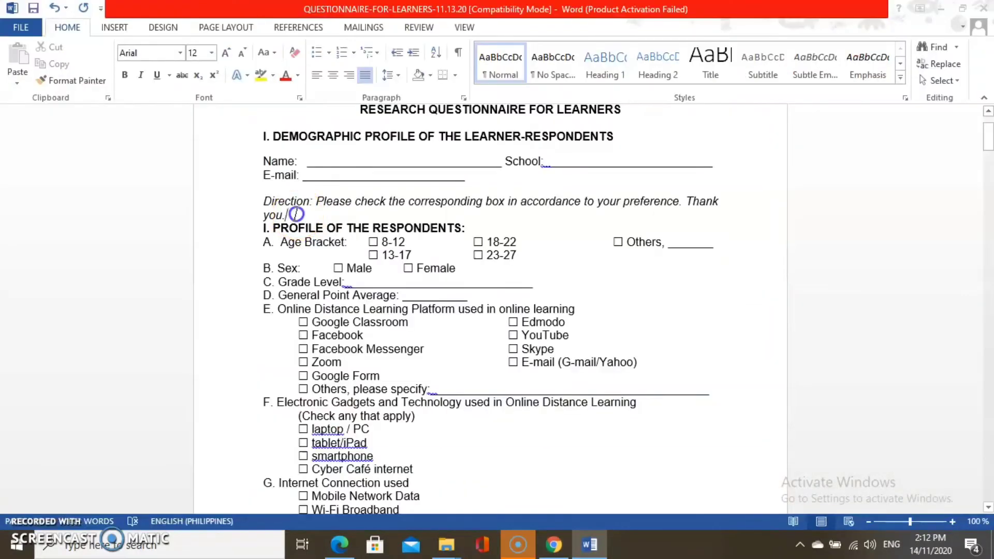
pyautogui.click(277, 212)
pyautogui.moveTo(277, 212); pyautogui.dragTo(265, 202)
pyautogui.hotkey('ctrl', 'c')
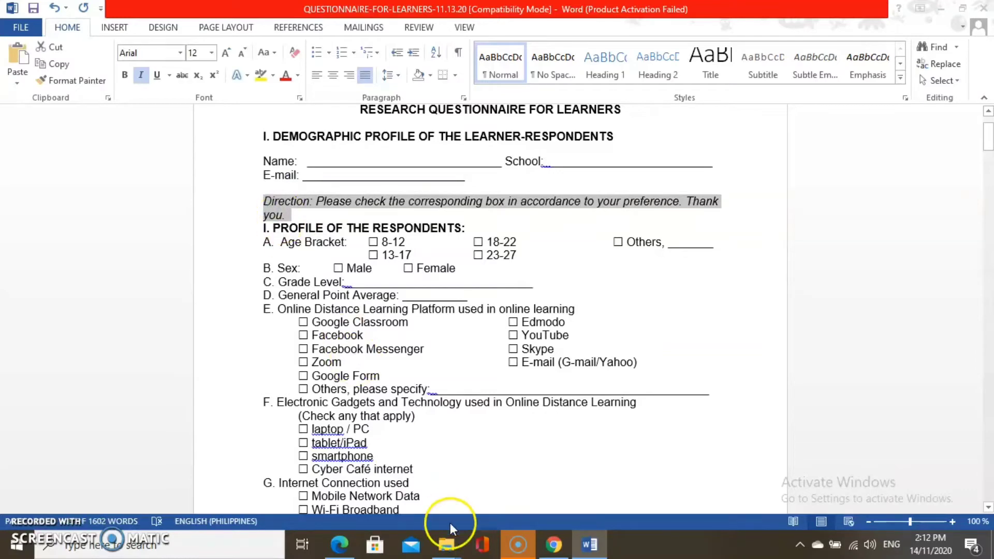
pyautogui.click(554, 543)
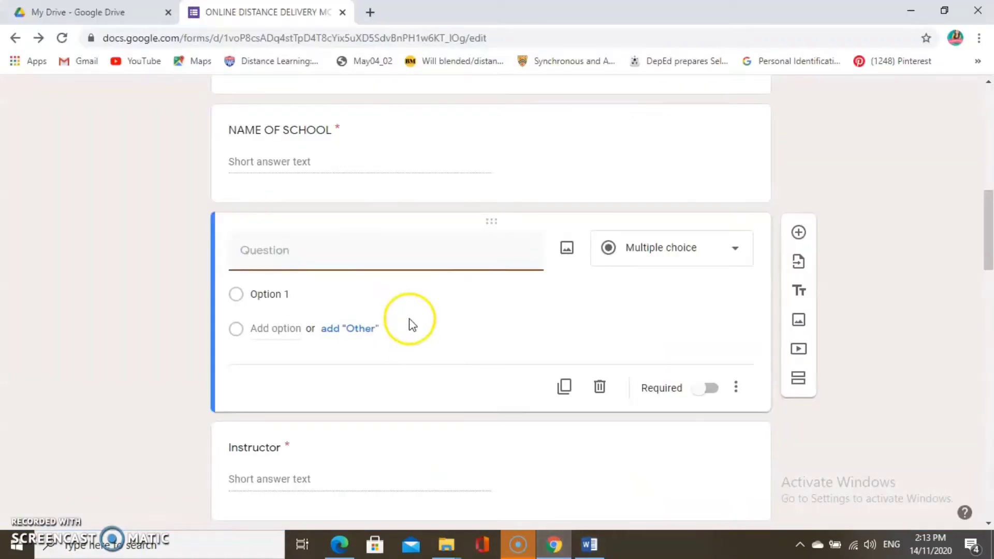
pyautogui.click(327, 261)
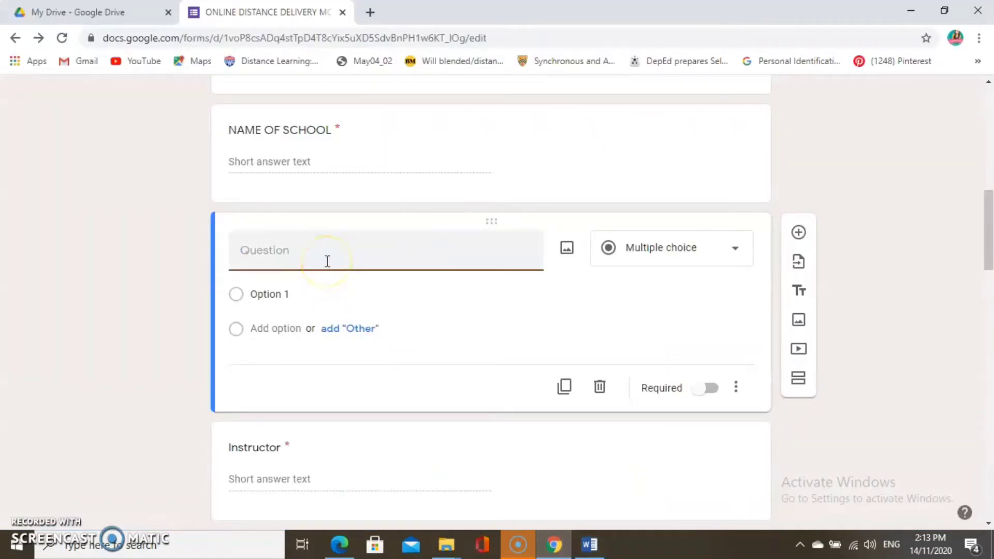
pyautogui.hotkey('ctrl', 'v')
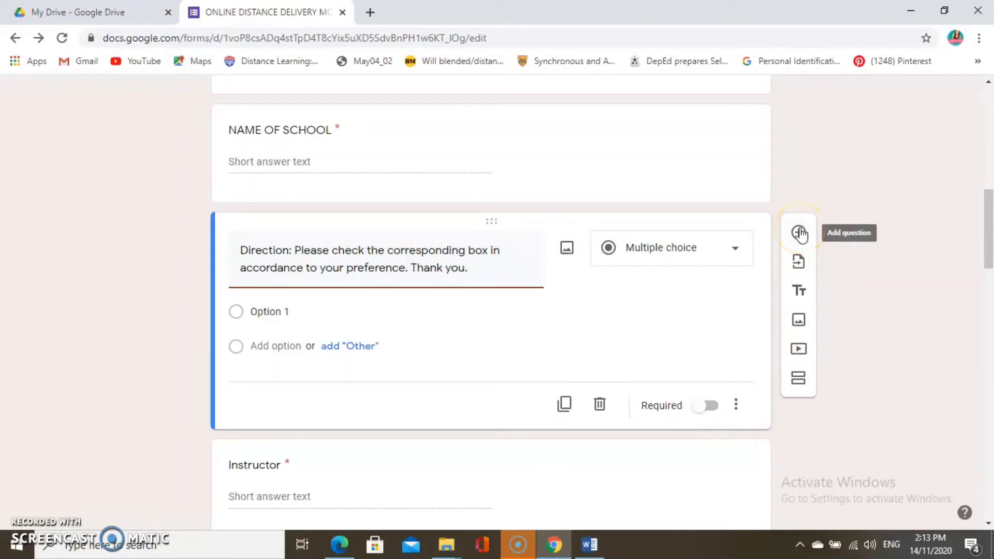
# Step: Copy the heading "I. PROFILE OF THE RESPONDENTS:" from the Word questionnaire and paste it over the title of Section 2 in the form
pyautogui.click(587, 510)
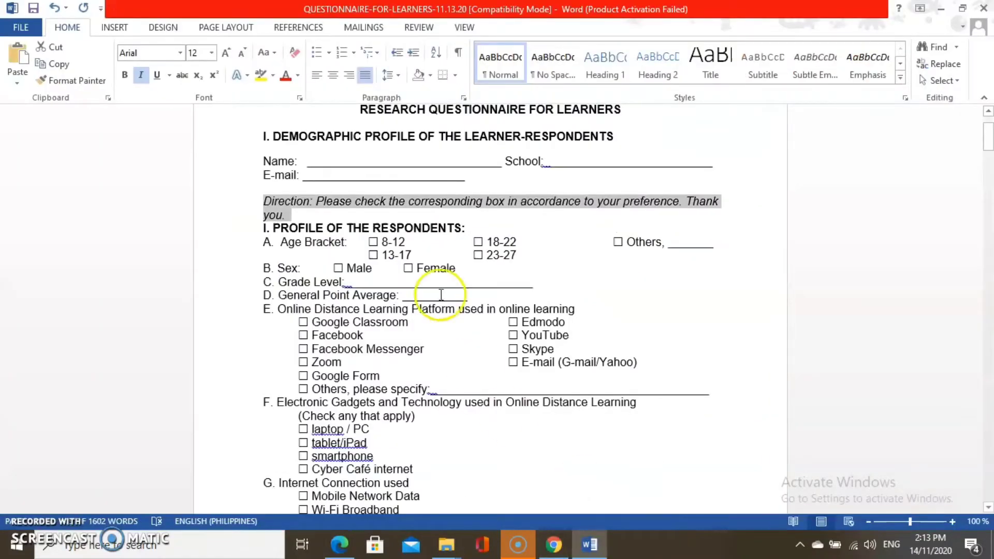
pyautogui.click(466, 228)
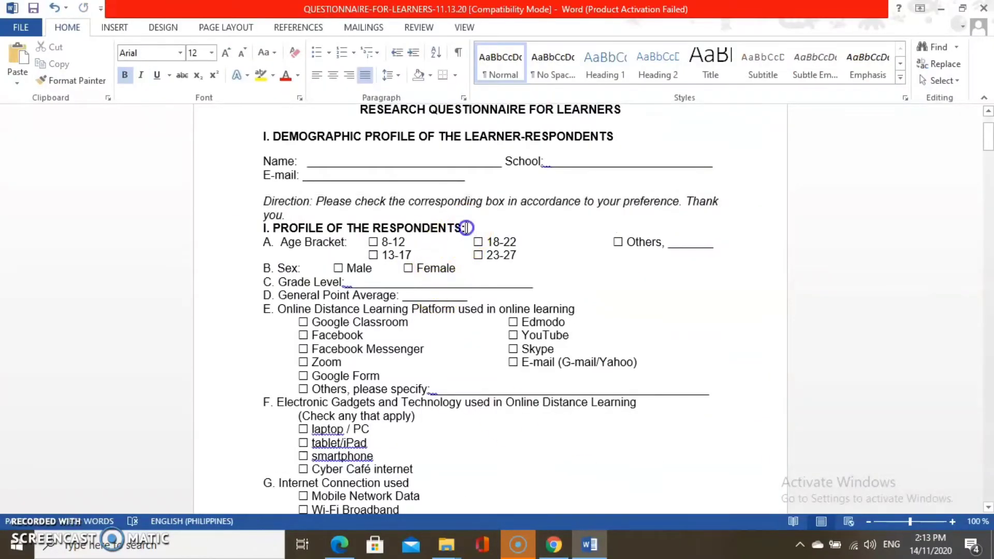
pyautogui.moveTo(466, 228); pyautogui.dragTo(261, 228)
pyautogui.hotkey('ctrl', 'c')
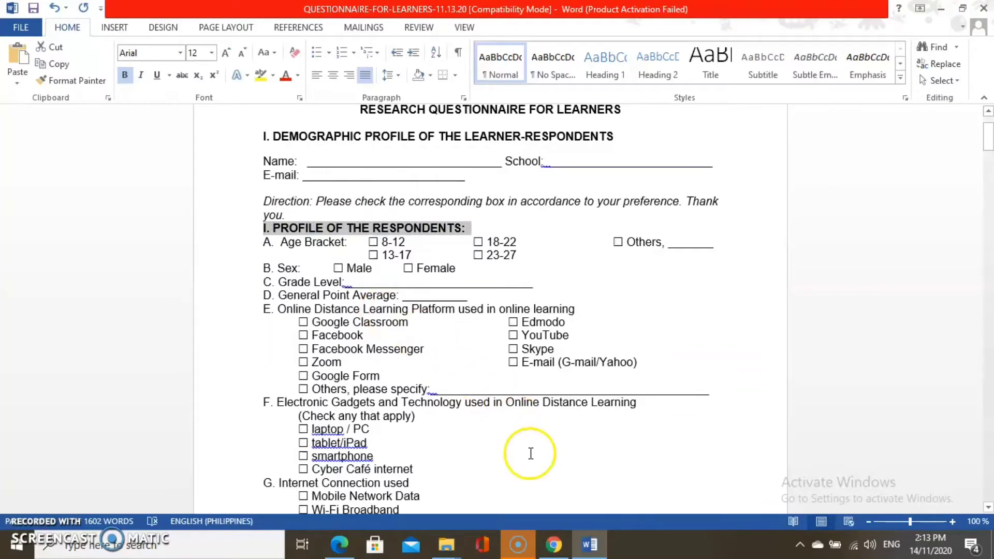
pyautogui.moveTo(553, 547)
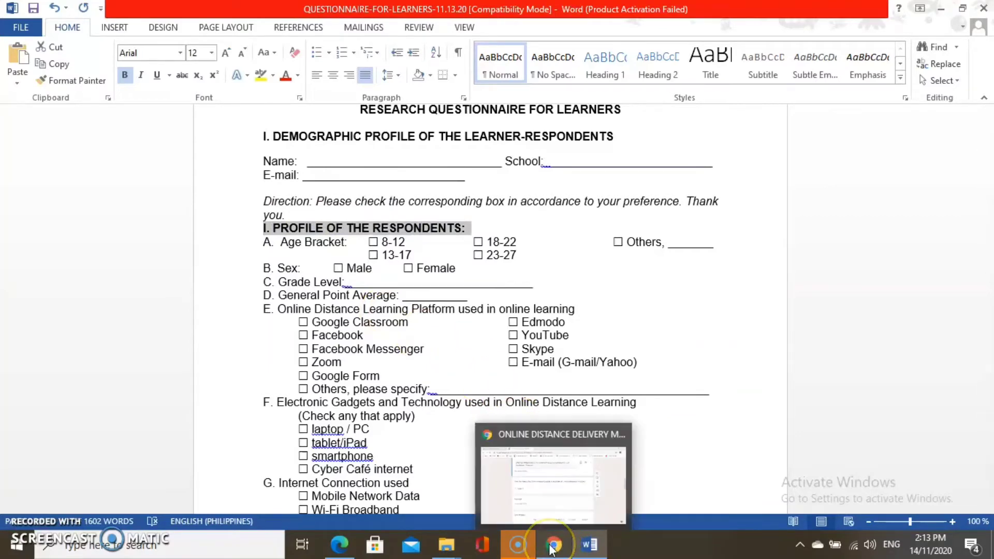
pyautogui.click(552, 547)
pyautogui.scroll(3, 873, 271)
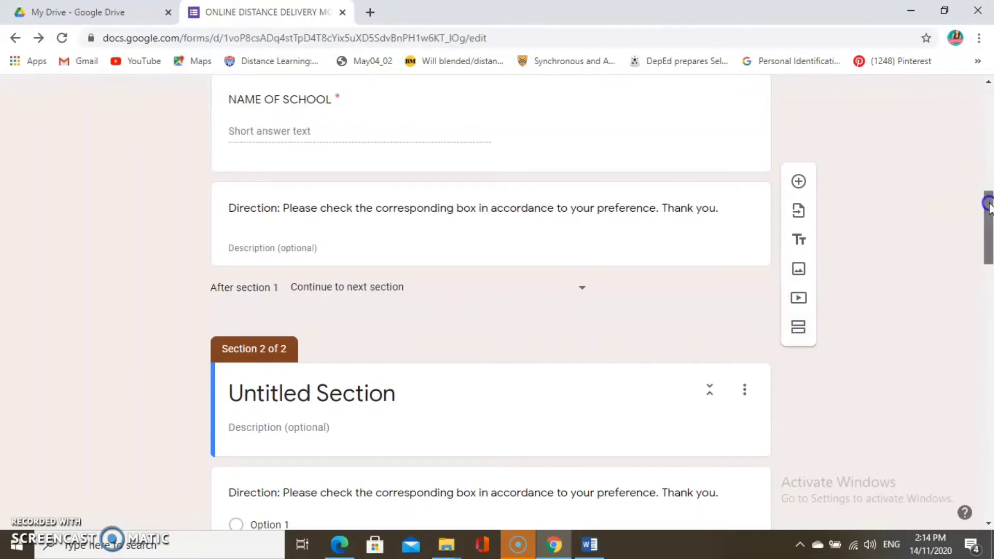
pyautogui.moveTo(989, 192); pyautogui.dragTo(989, 240)
pyautogui.scroll(-2, 989, 248)
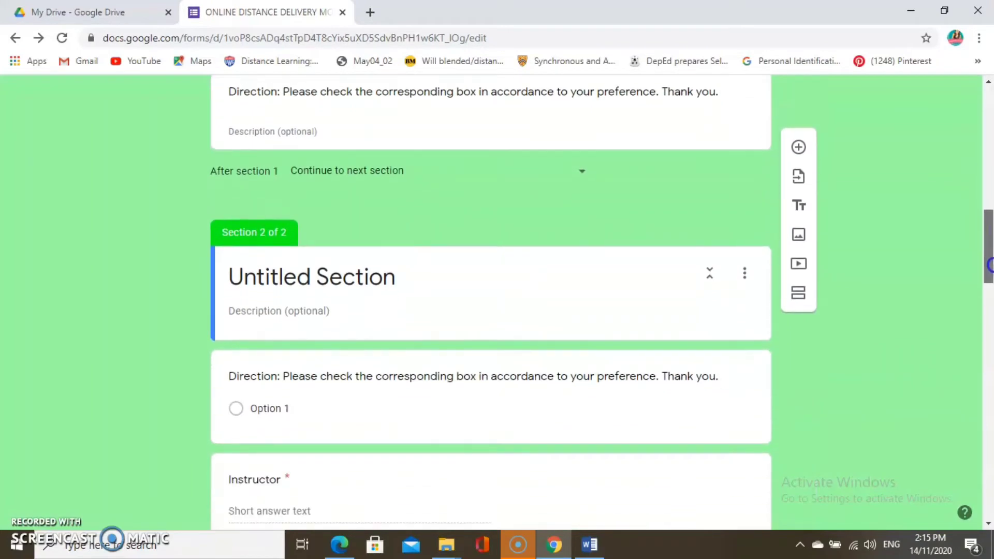
pyautogui.click(405, 273)
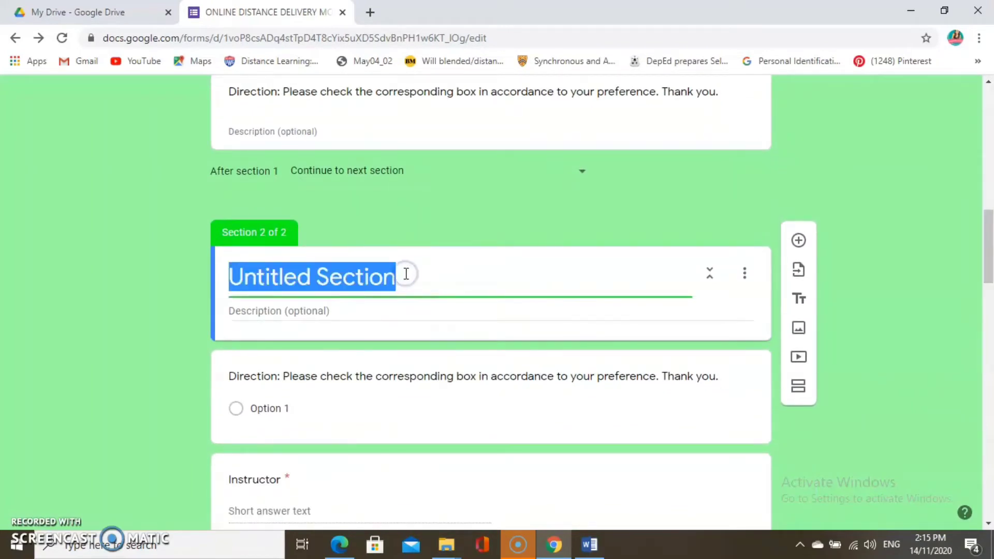
pyautogui.hotkey('ctrl', 'v')
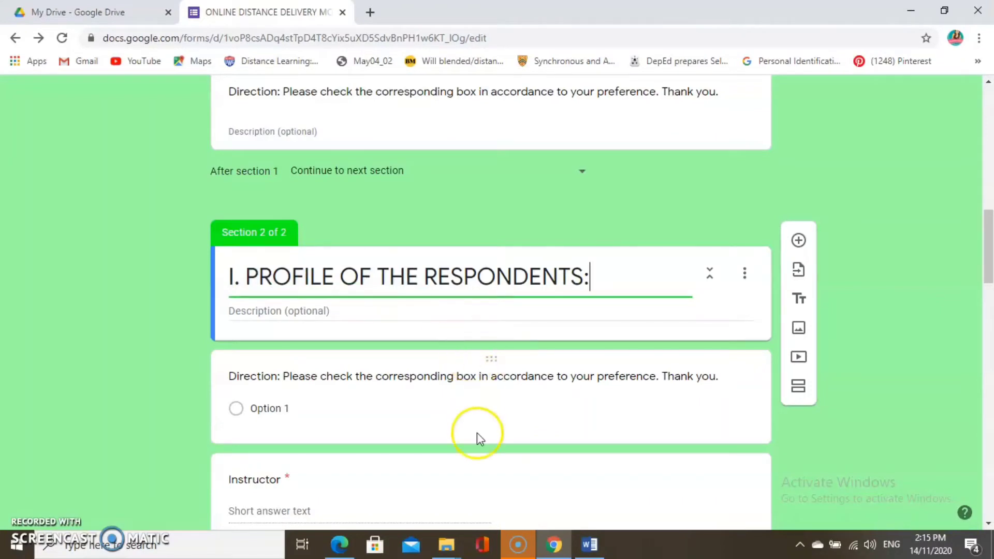
# Step: Title the first question of the PROFILE OF THE RESPONDENTS section "AGE BRACKET"
pyautogui.click(520, 545)
pyautogui.click(585, 547)
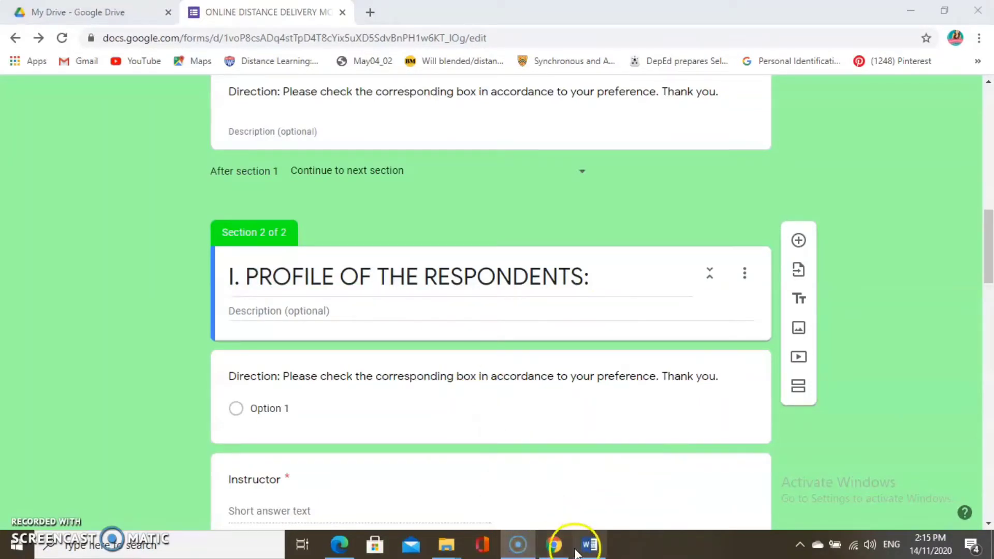
pyautogui.hotkey('alt', 'Tab')
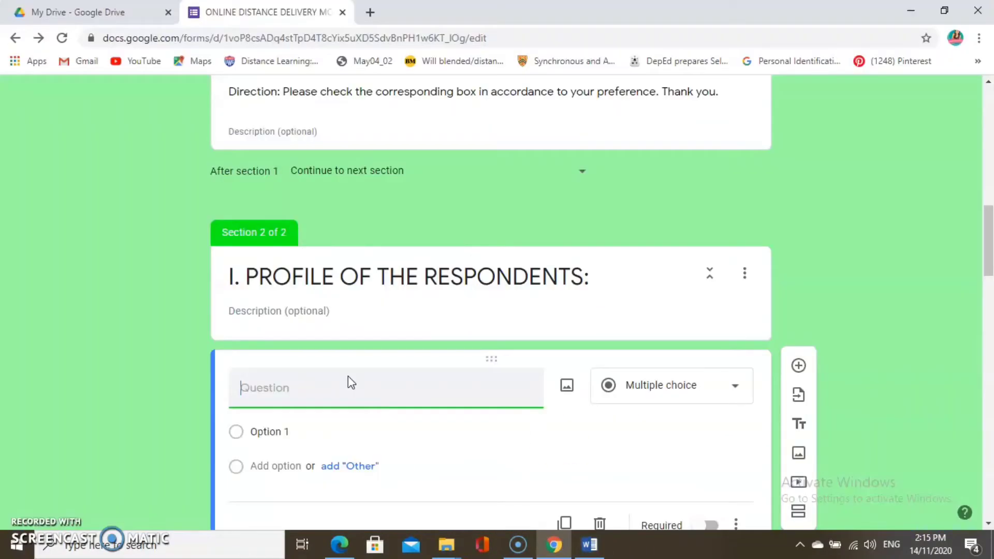
pyautogui.write('AGE BRACKET')
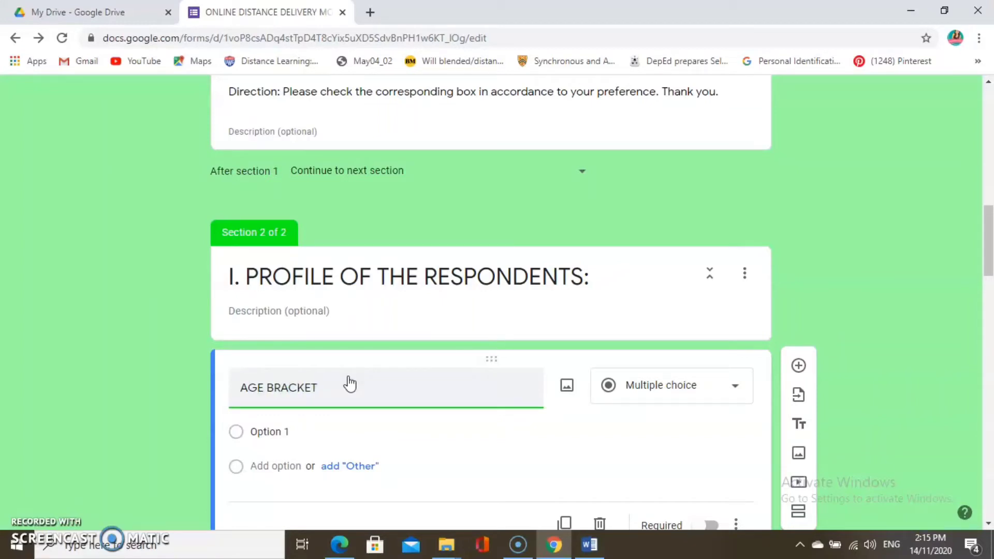
# Step: Give the AGE BRACKET question the options "8 - 12 years old", "13 - 17 years old" and "18 - 22 years old"
pyautogui.click(267, 431)
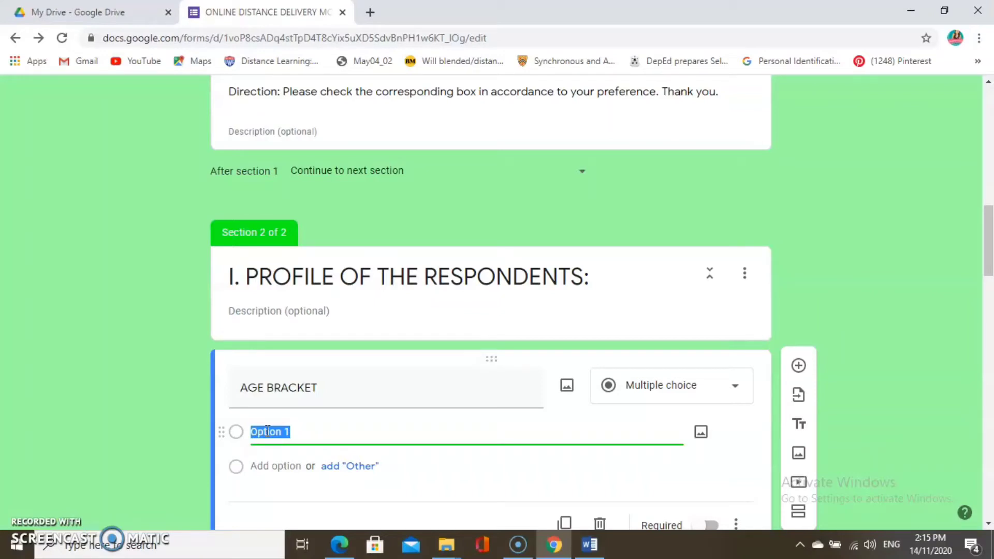
pyautogui.write('8 - 12 YEARS')
pyautogui.press('BackSpace')
pyautogui.press('BackSpace')
pyautogui.press('BackSpace')
pyautogui.press('BackSpace')
pyautogui.write('ears')
pyautogui.click(273, 466)
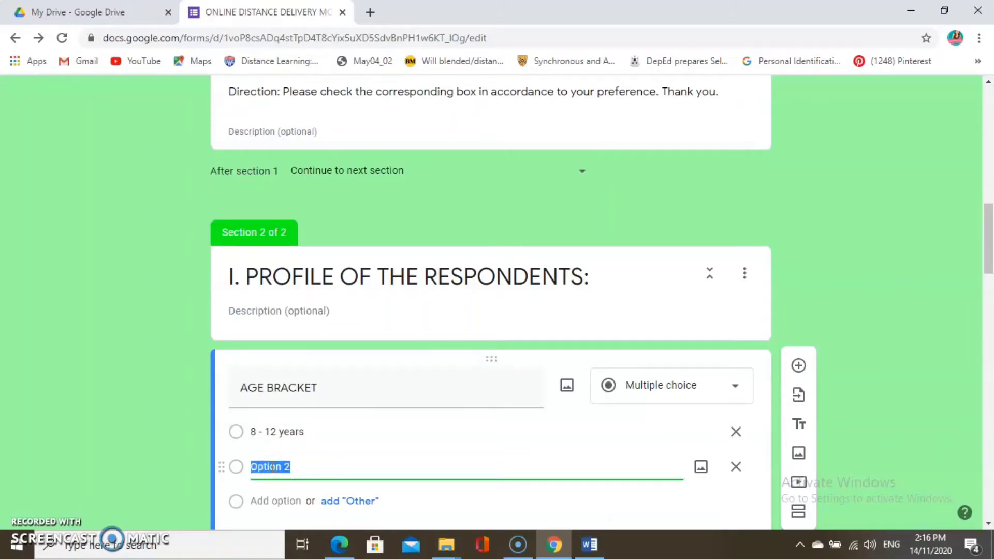
pyautogui.write('13 - 17 years')
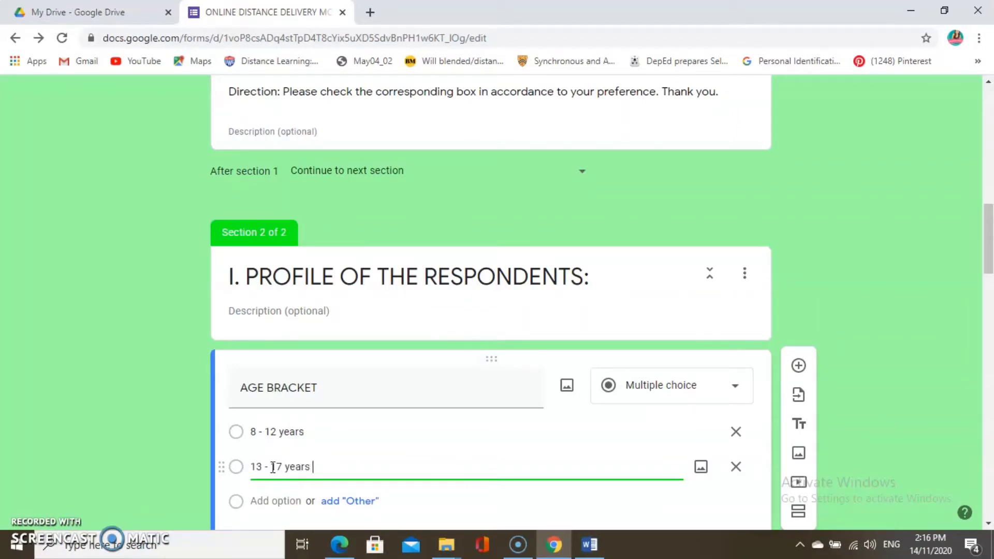
pyautogui.write('8 - ')
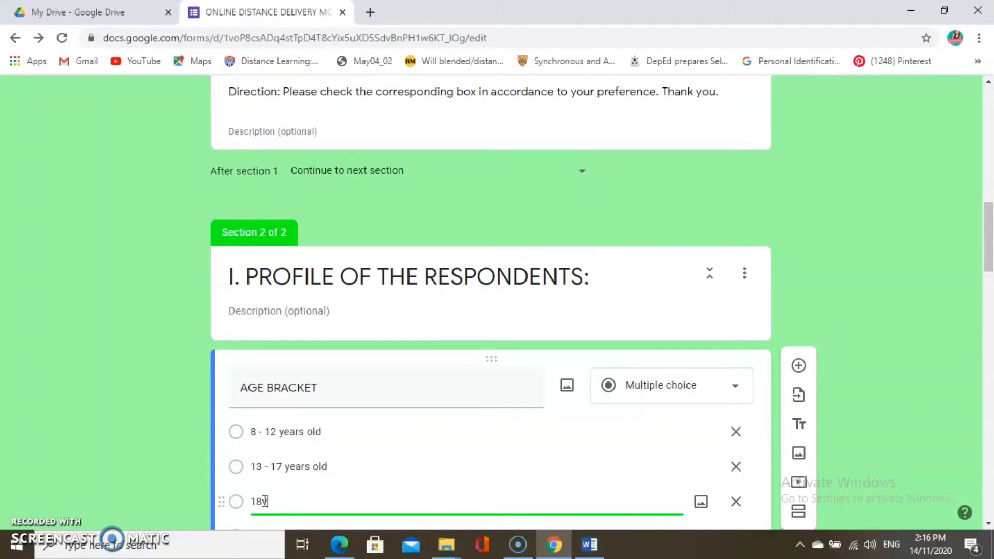
pyautogui.write('22 years old')
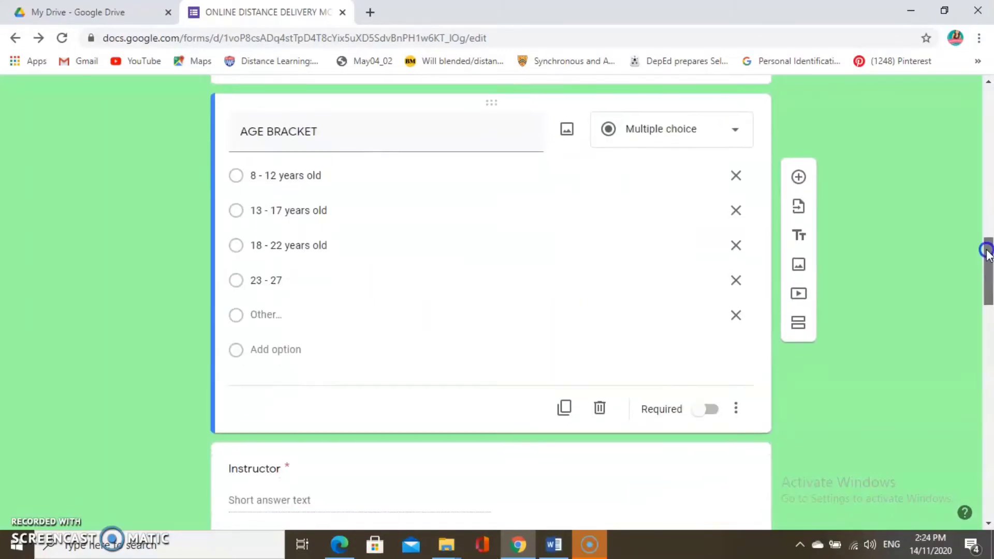
# Step: Make the AGE BRACKET question required and view its additional display options
pyautogui.moveTo(986, 251); pyautogui.dragTo(986, 257)
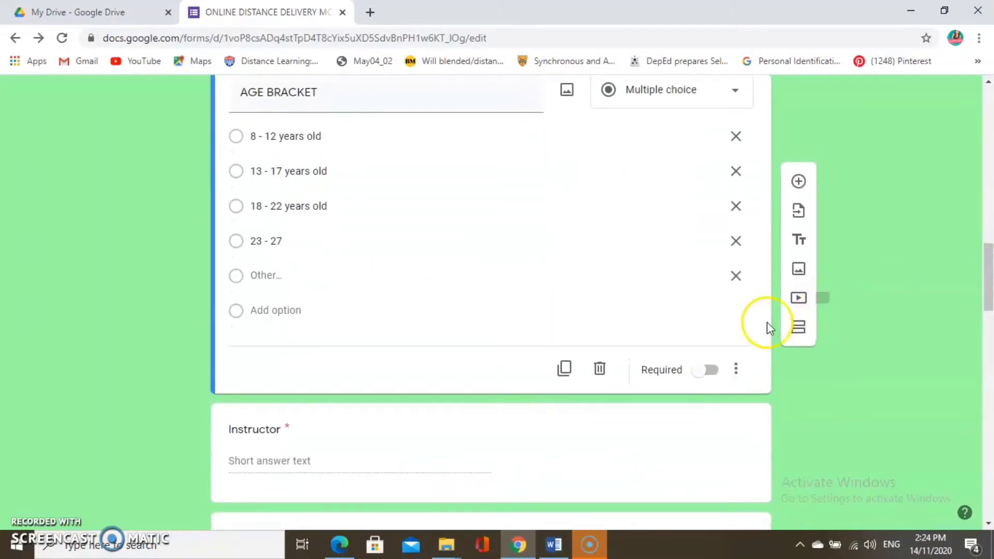
pyautogui.click(711, 369)
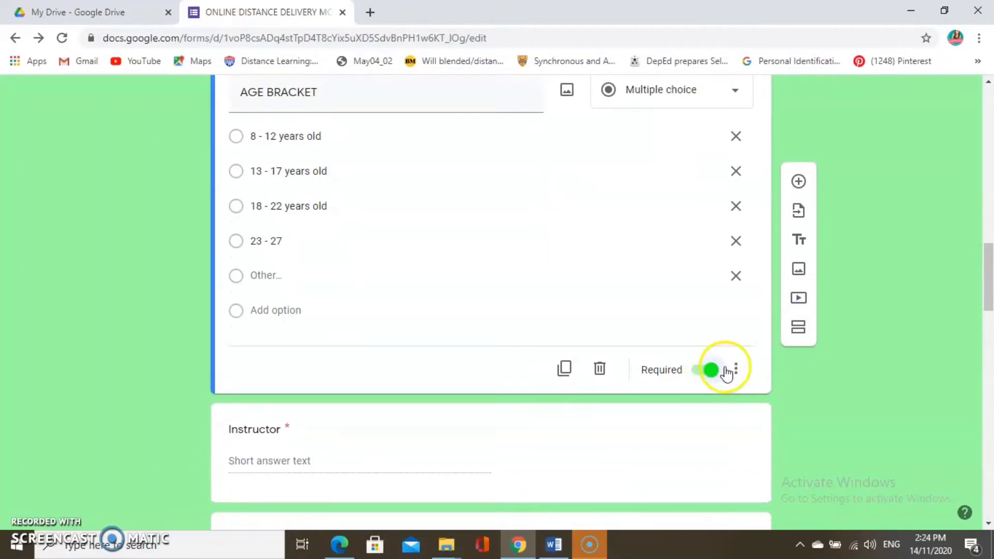
pyautogui.click(737, 369)
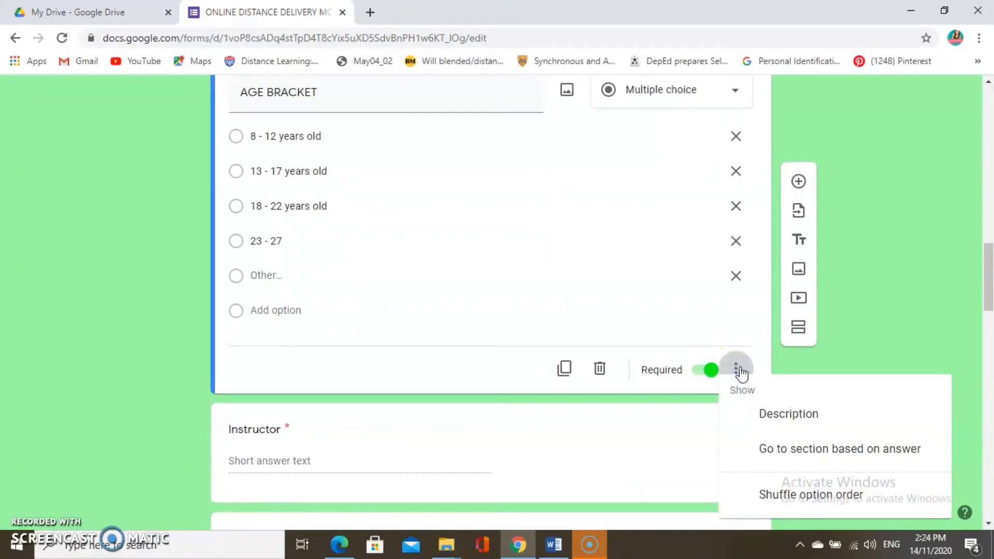
pyautogui.click(850, 326)
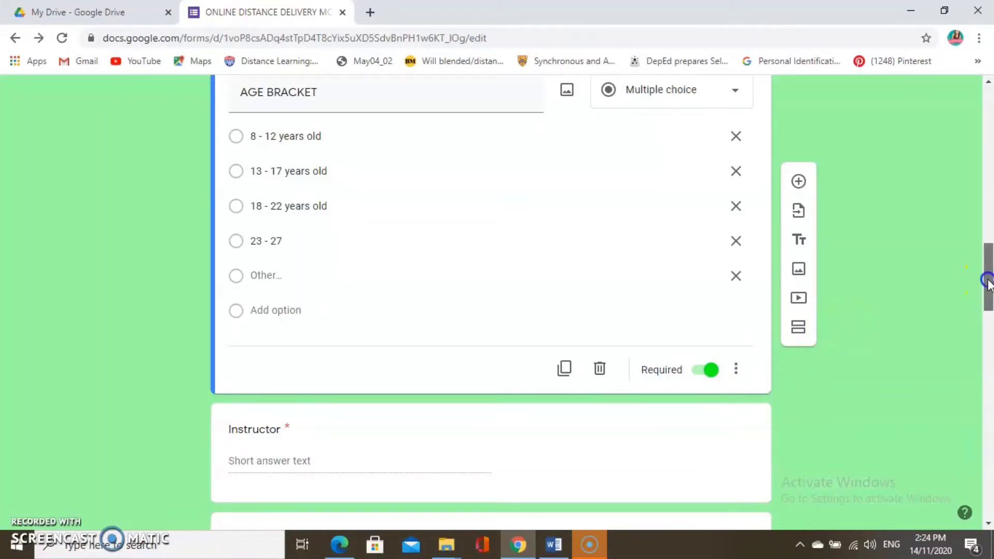
pyautogui.moveTo(987, 283); pyautogui.dragTo(987, 269)
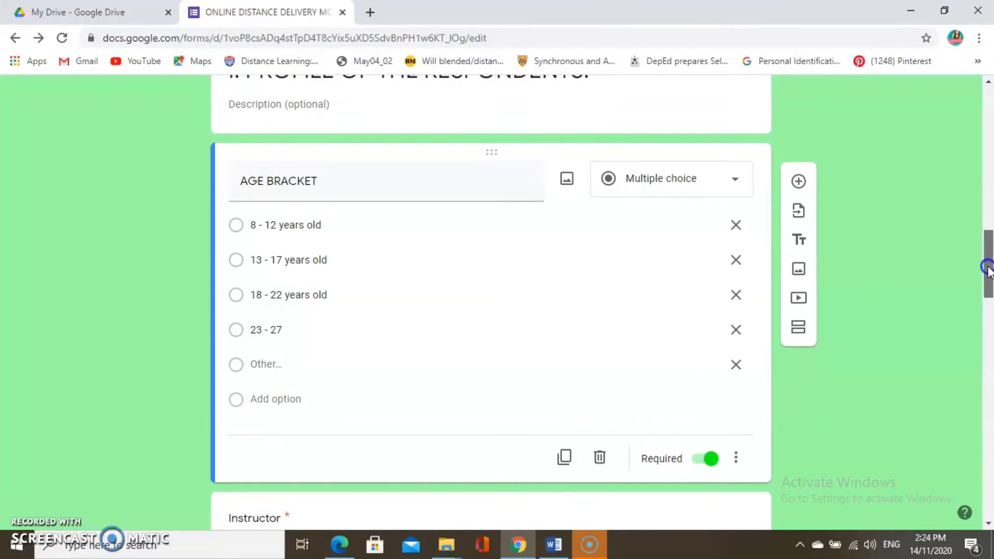
pyautogui.click(245, 225)
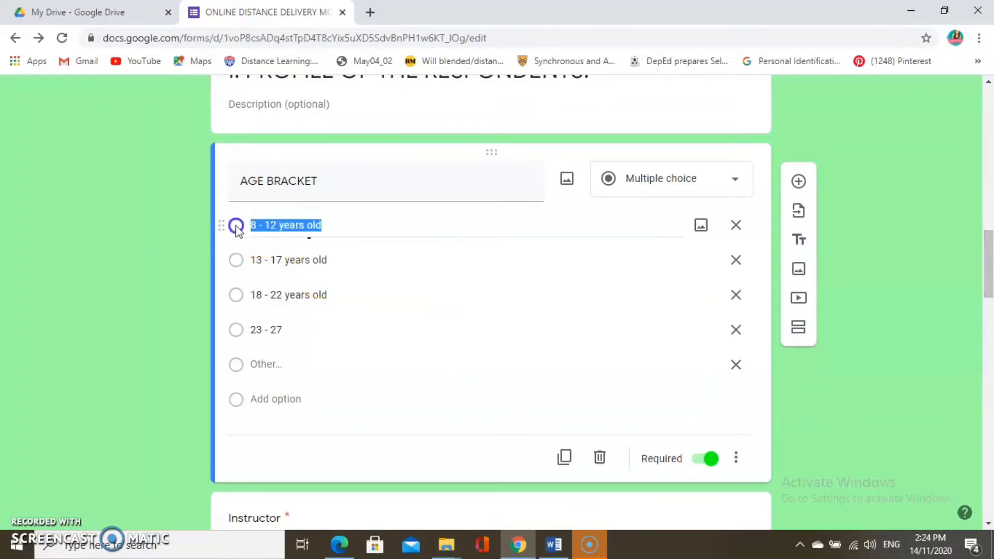
pyautogui.click(237, 259)
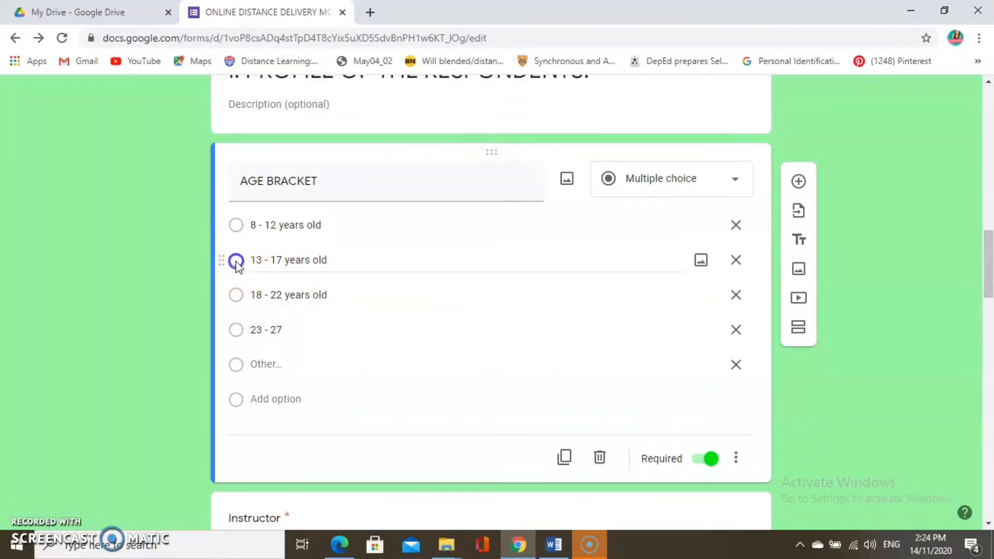
# Step: Add a new question titled "SEX:" directly below the AGE BRACKET question
pyautogui.click(236, 293)
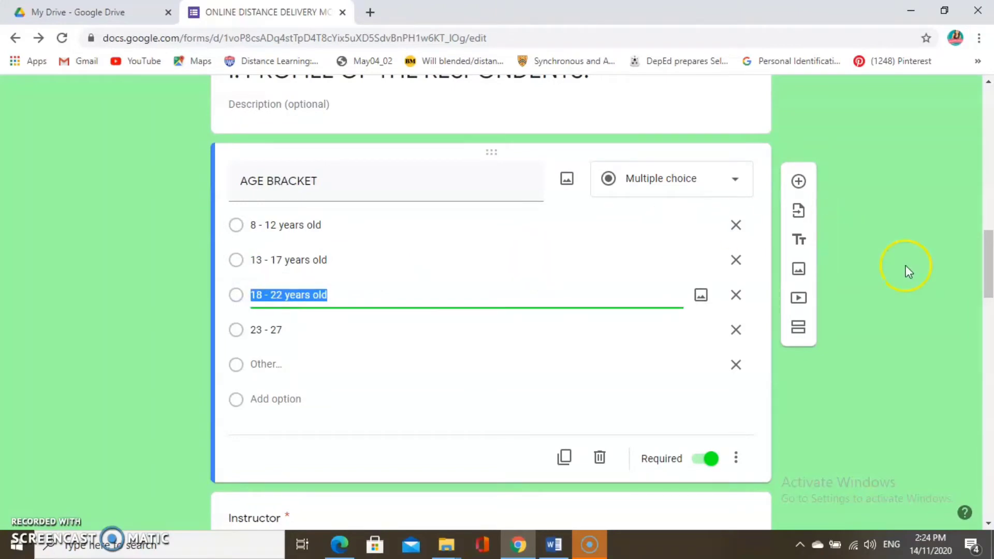
pyautogui.moveTo(988, 268); pyautogui.dragTo(984, 117)
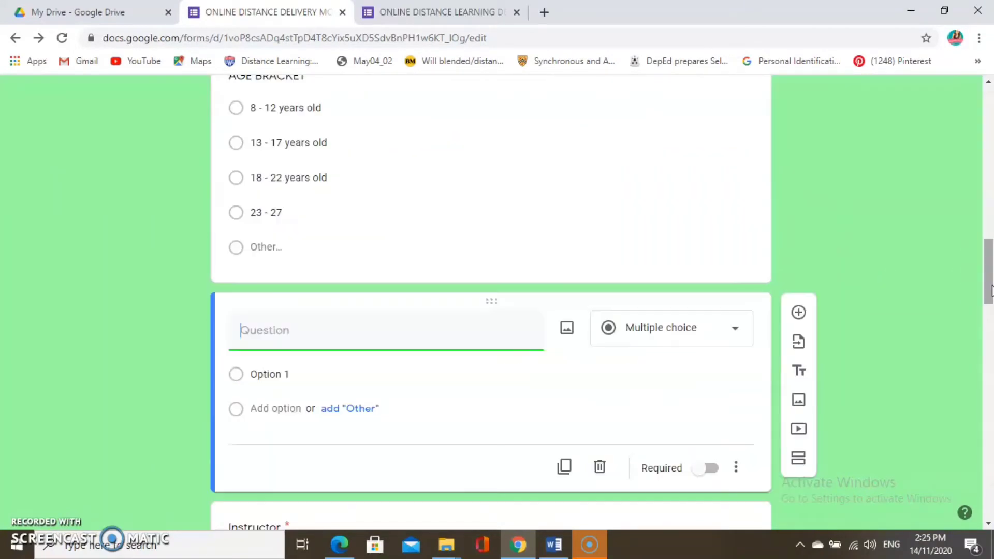
pyautogui.write('SEX:')
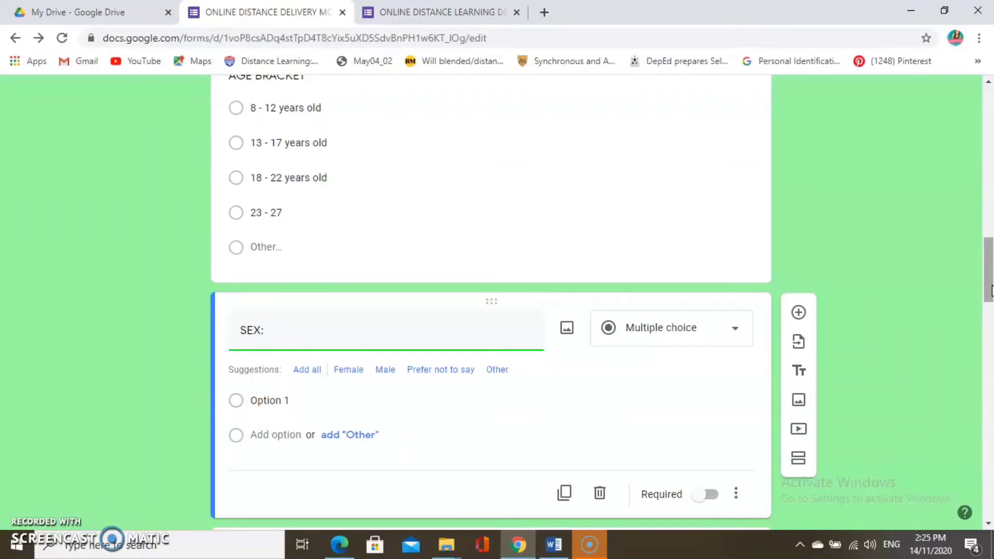
# Step: Add a colon to the AGE BRACKET title and give the SEX question the options "MALE" and "FEMALE"
pyautogui.click(308, 77)
pyautogui.click(327, 92)
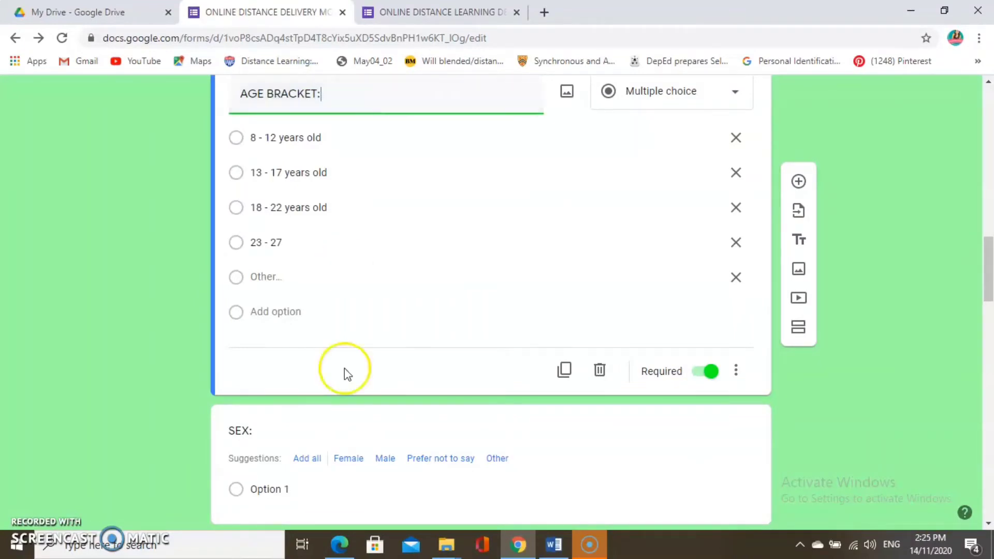
pyautogui.click(286, 430)
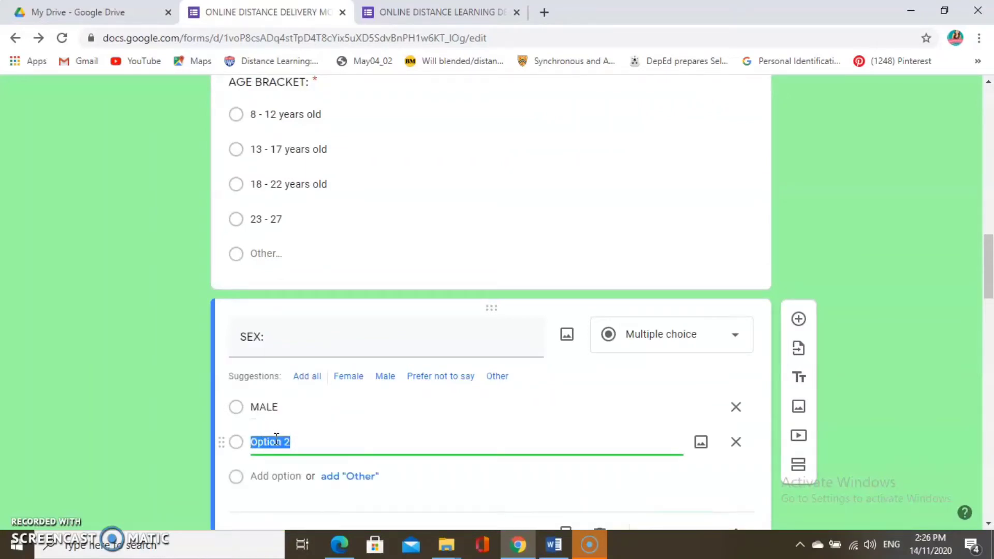
pyautogui.write('FEMALE')
# Step: Add a question titled "GRADE LEVEL" below the SEX question
pyautogui.click(799, 319)
pyautogui.write('GRA')
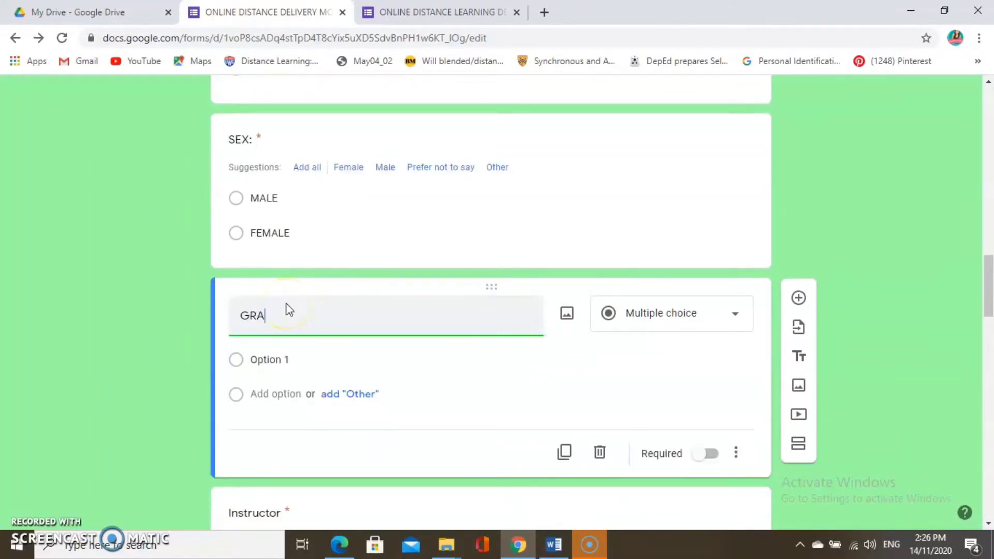
pyautogui.write('DE LEVEL')
pyautogui.click(289, 358)
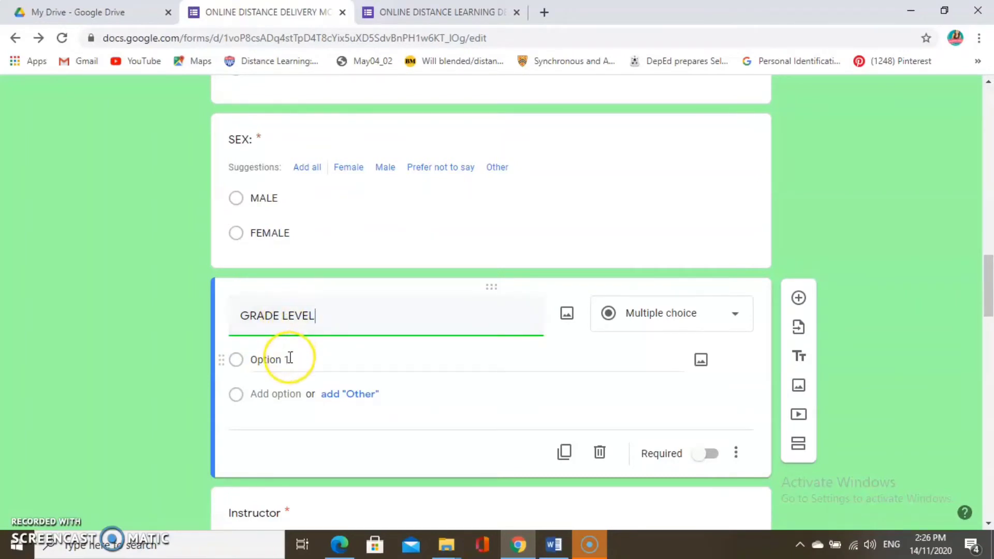
pyautogui.click(289, 358)
# Step: Change the GRADE LEVEL question to a short answer and make it required
pyautogui.click(712, 312)
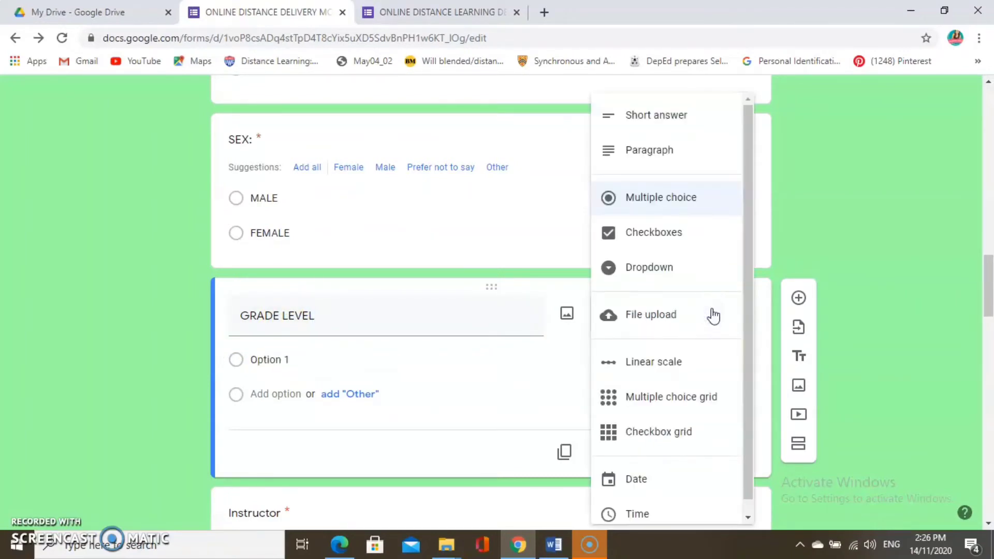
pyautogui.click(668, 110)
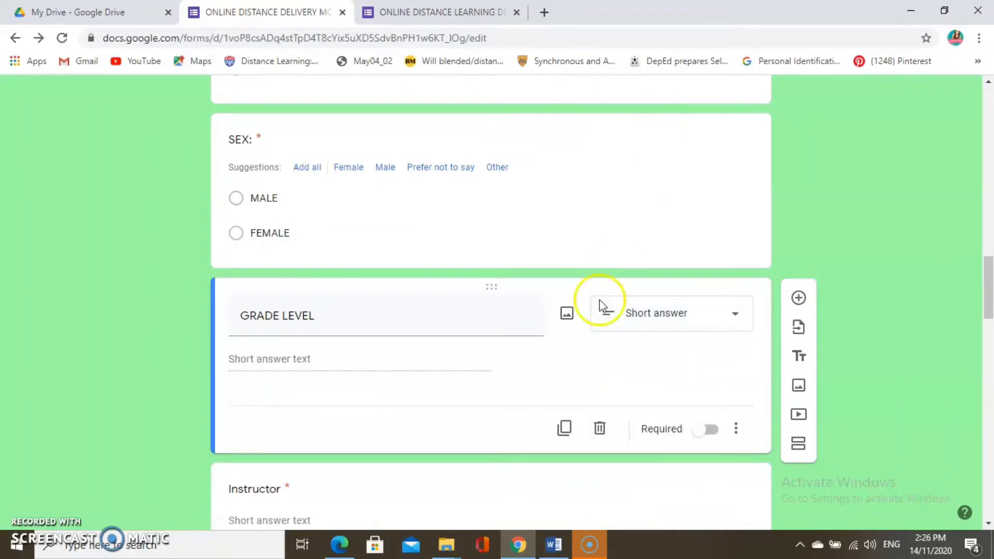
pyautogui.click(711, 429)
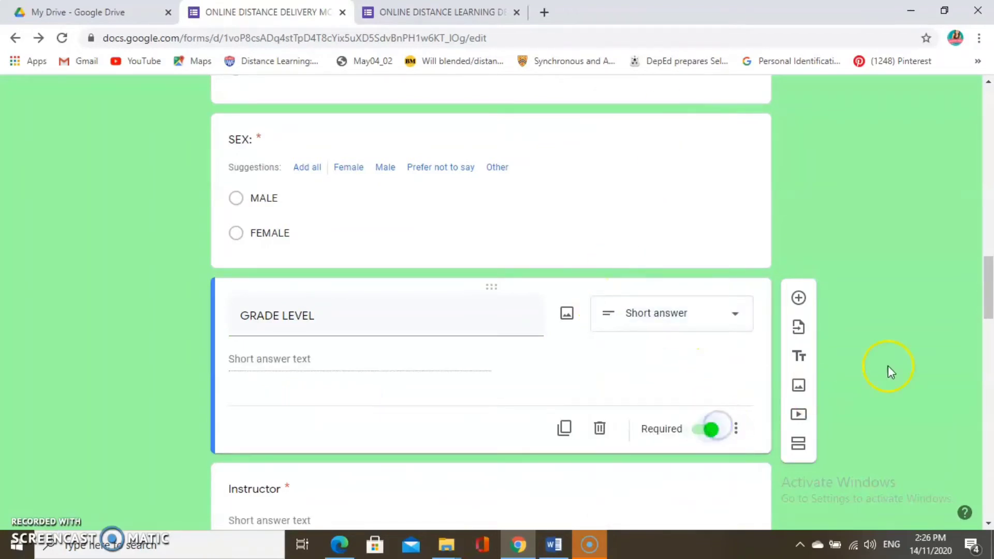
# Step: Add a question titled "GENERAL POINT AVERAGE" below the GRADE LEVEL question
pyautogui.moveTo(989, 286); pyautogui.dragTo(989, 302)
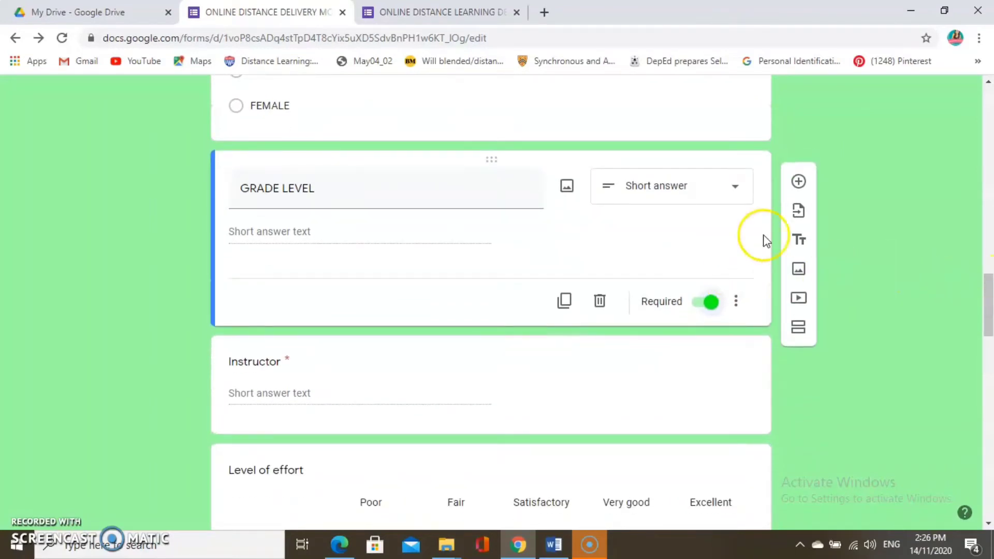
pyautogui.click(799, 182)
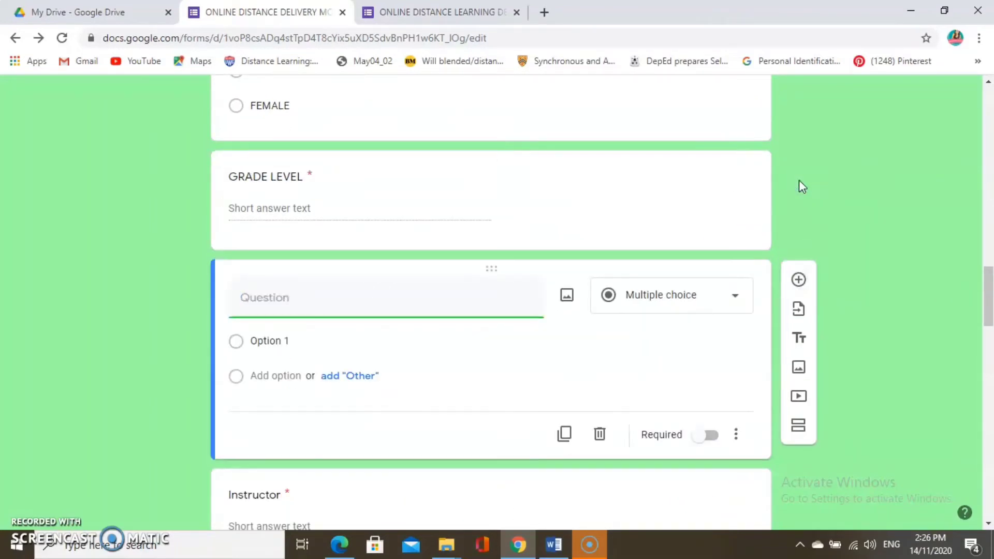
pyautogui.write('GENERAL POINT')
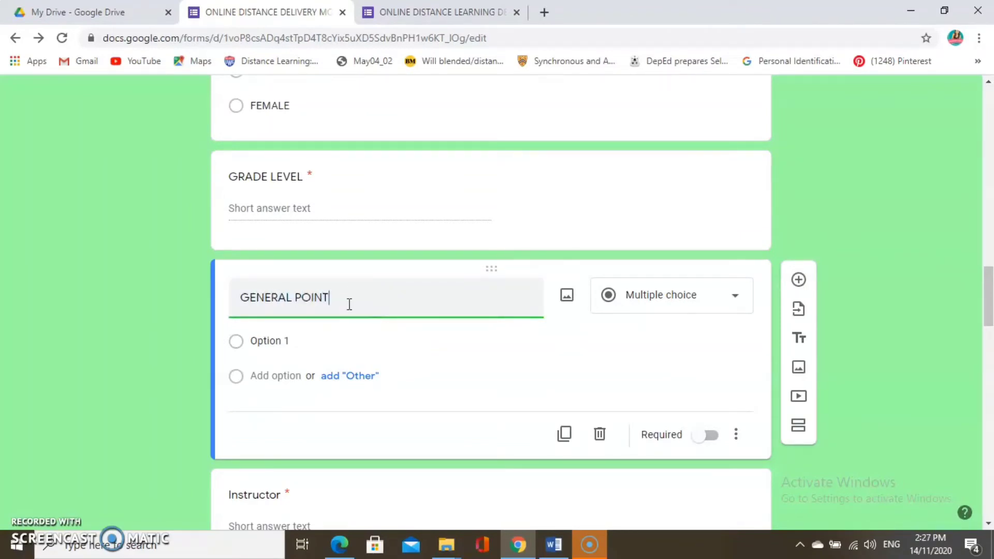
pyautogui.write(' AVERAGE')
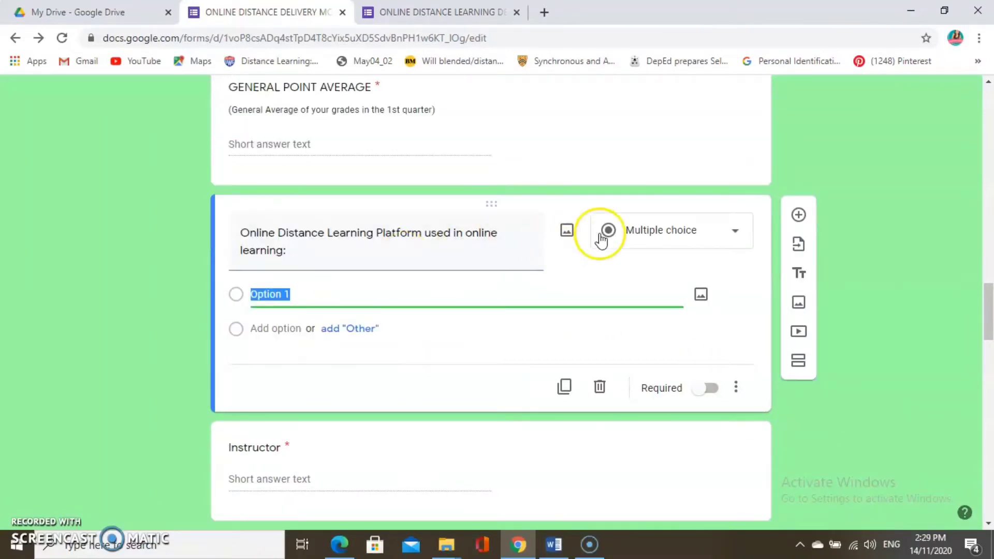
# Step: Change the Online Distance Learning Platform question to checkboxes with the options "Google Classroom", "Facebook" and "Facebook Messenger"
pyautogui.click(693, 236)
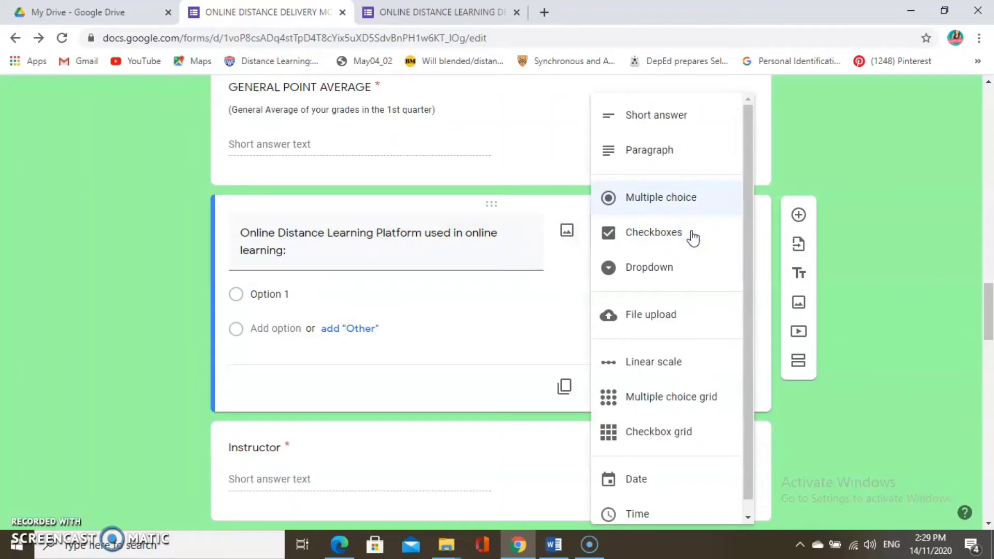
pyautogui.click(658, 237)
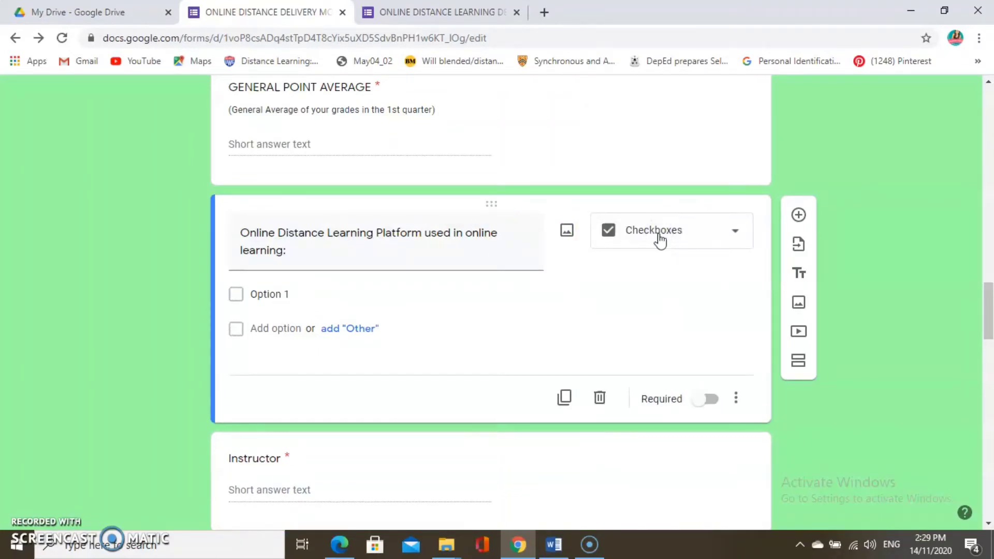
pyautogui.click(262, 295)
pyautogui.write('Google Classroom')
pyautogui.click(280, 326)
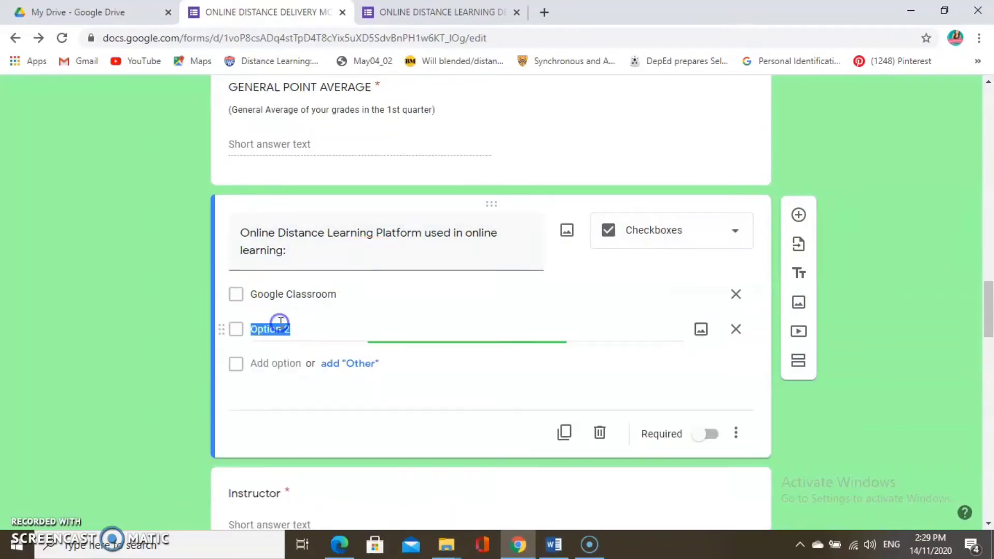
pyautogui.write('Face')
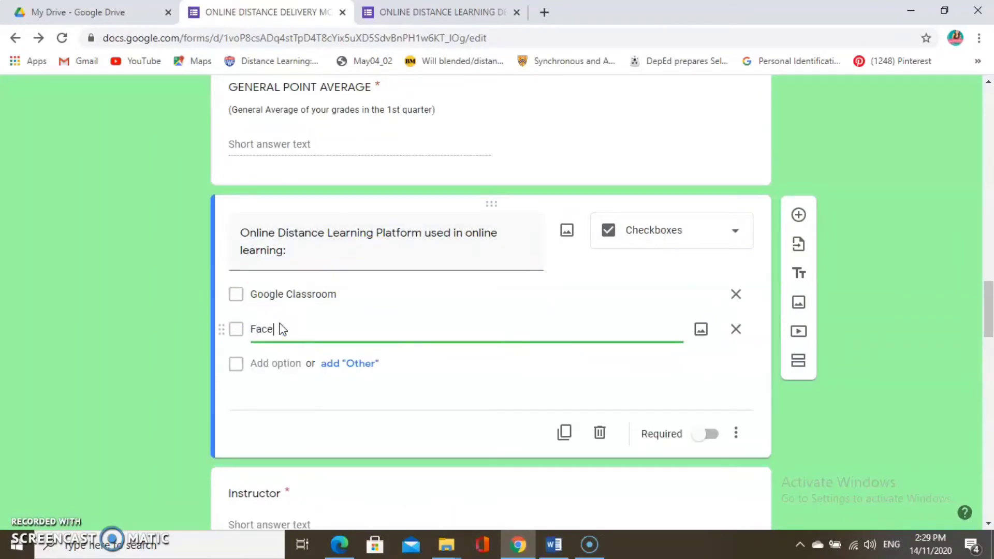
pyautogui.write('book')
pyautogui.click(282, 363)
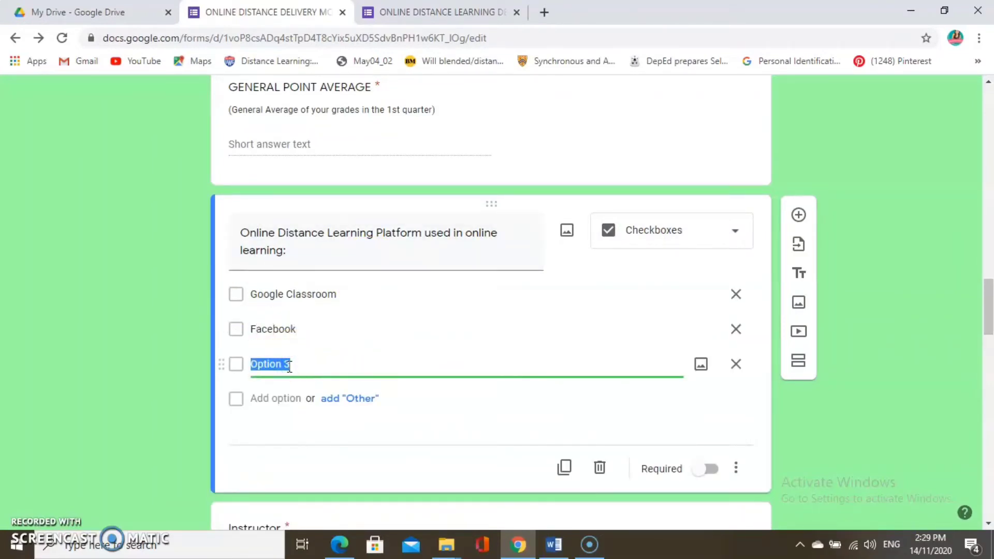
pyautogui.write('Facebook Messenger')
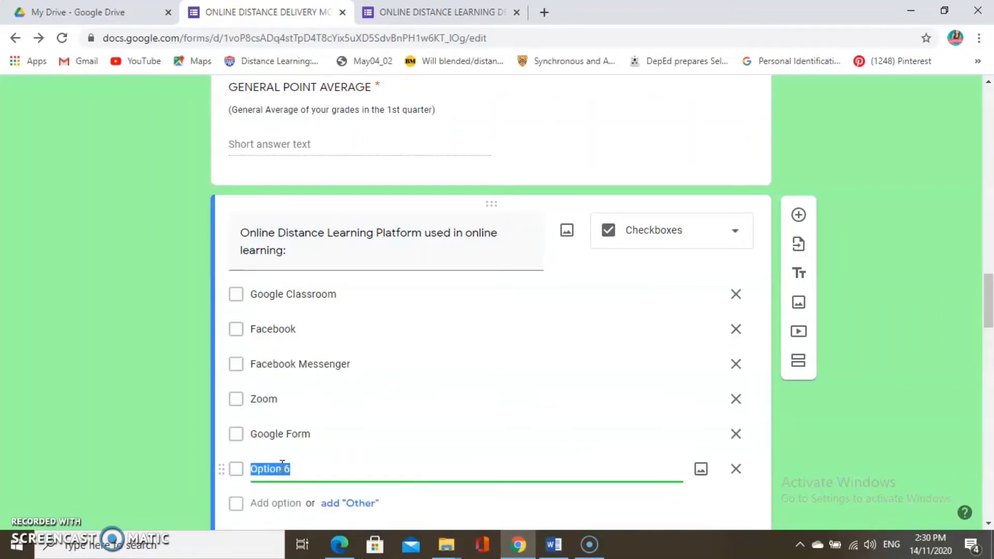
# Step: Add the options "Edmodo" and "YouTube" below Google Form in the Online Distance Learning Platform question
pyautogui.write('Edmodo')
pyautogui.click(281, 501)
pyautogui.write('YouT')
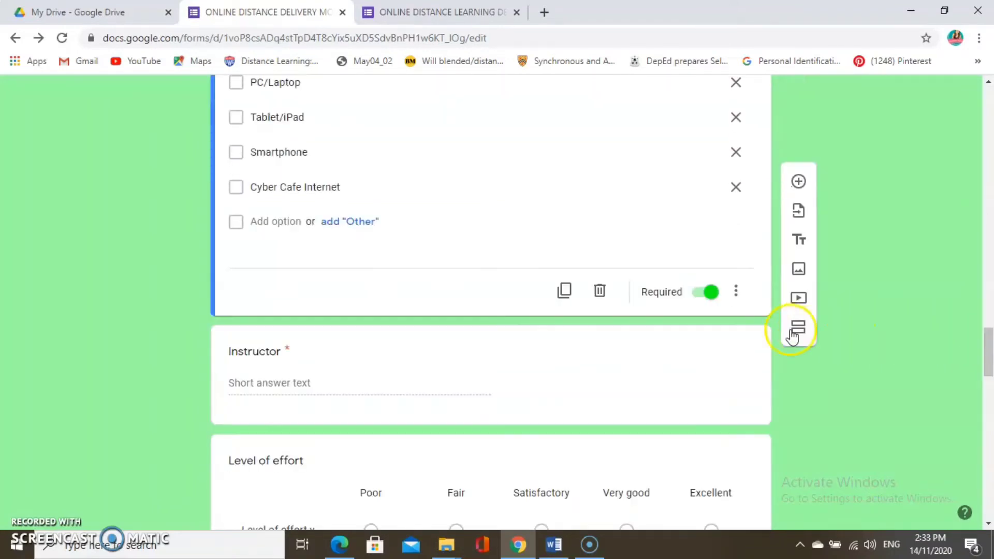
# Step: Add a section after the gadgets question, titled with the Word questionnaire's heading "II. ASSESSMENT ON THE ONLINE DISTANCE LEARNING DELIVERY MODALITY"
pyautogui.click(790, 329)
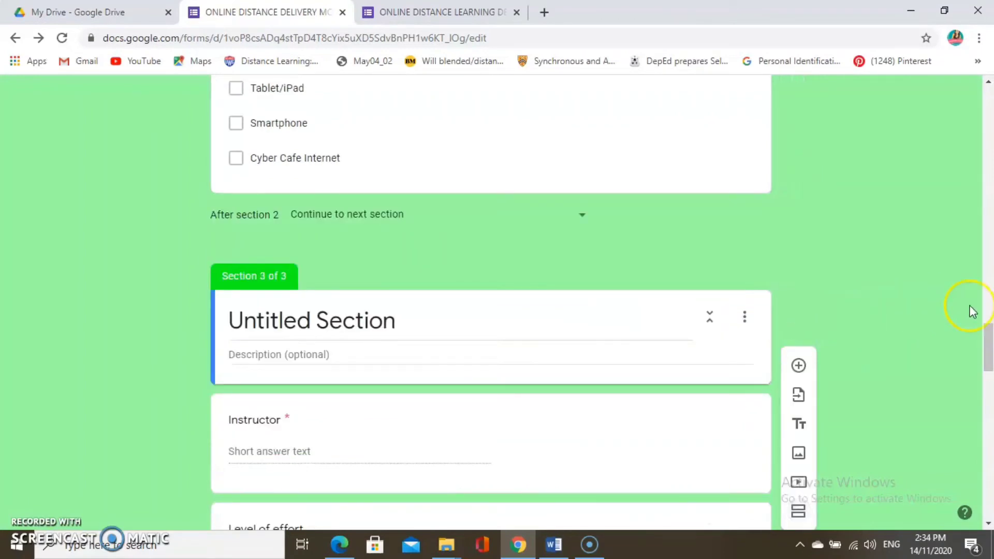
pyautogui.moveTo(990, 323)
pyautogui.mouseDown()
pyautogui.moveTo(989, 294)
pyautogui.moveTo(989, 336)
pyautogui.mouseUp()
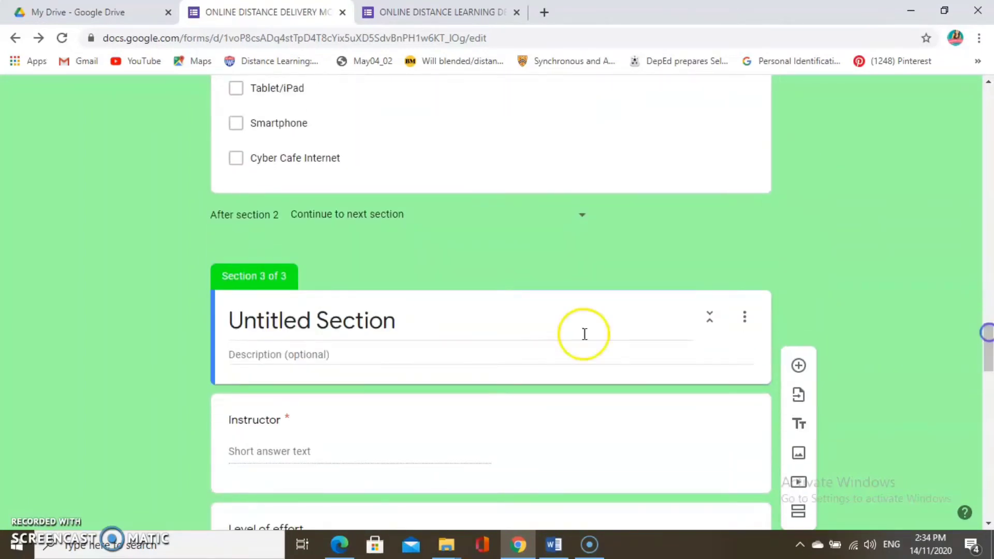
pyautogui.click(407, 319)
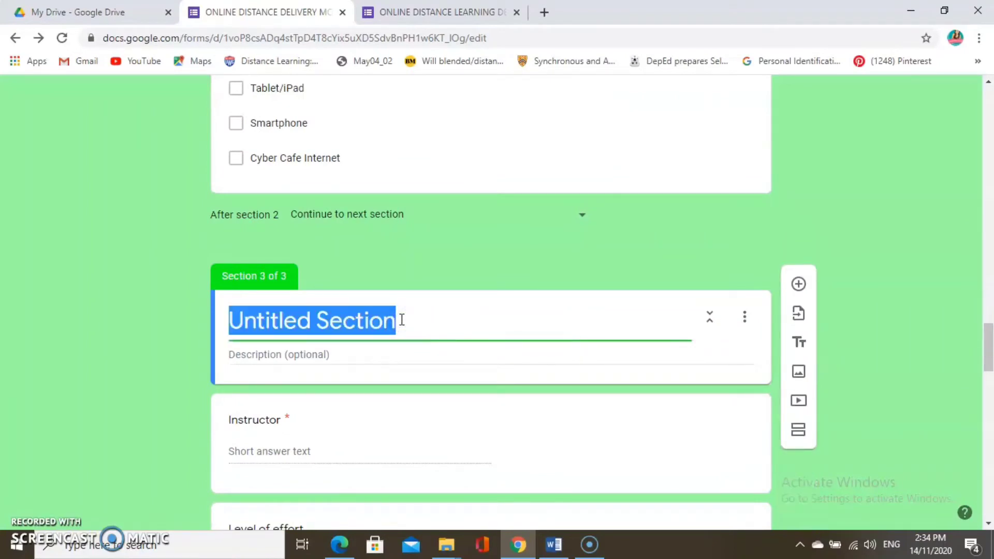
pyautogui.moveTo(555, 543)
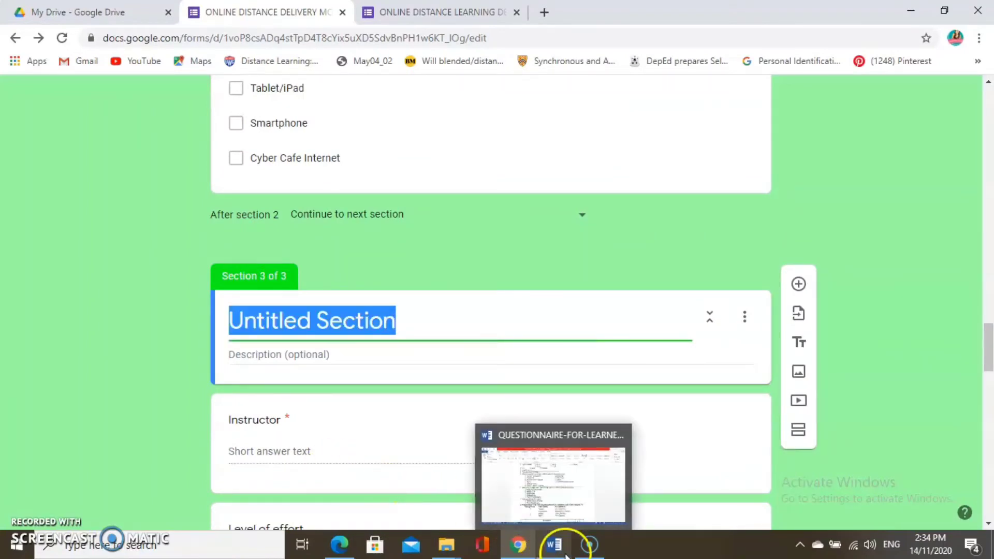
pyautogui.click(552, 506)
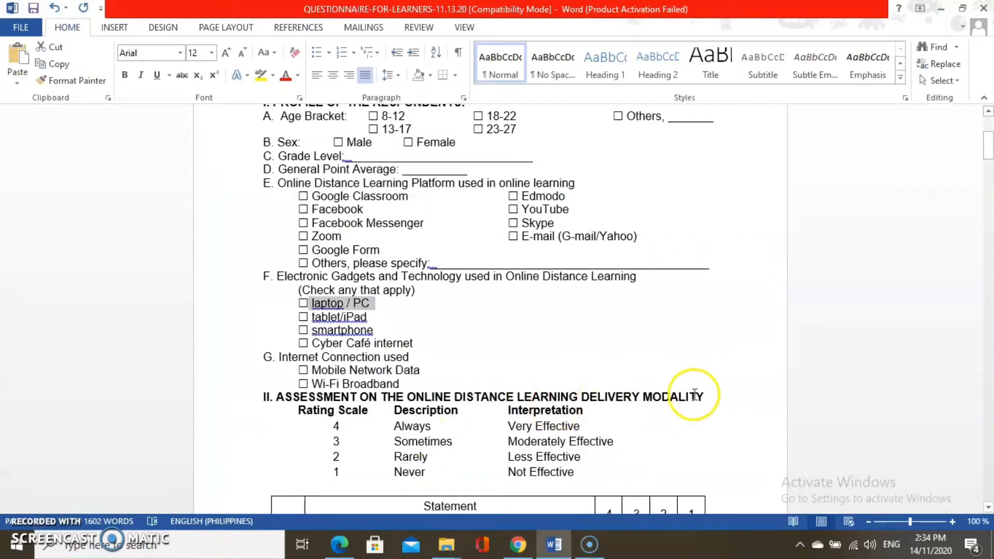
pyautogui.moveTo(705, 396); pyautogui.dragTo(262, 397)
pyautogui.hotkey('ctrl', 'c')
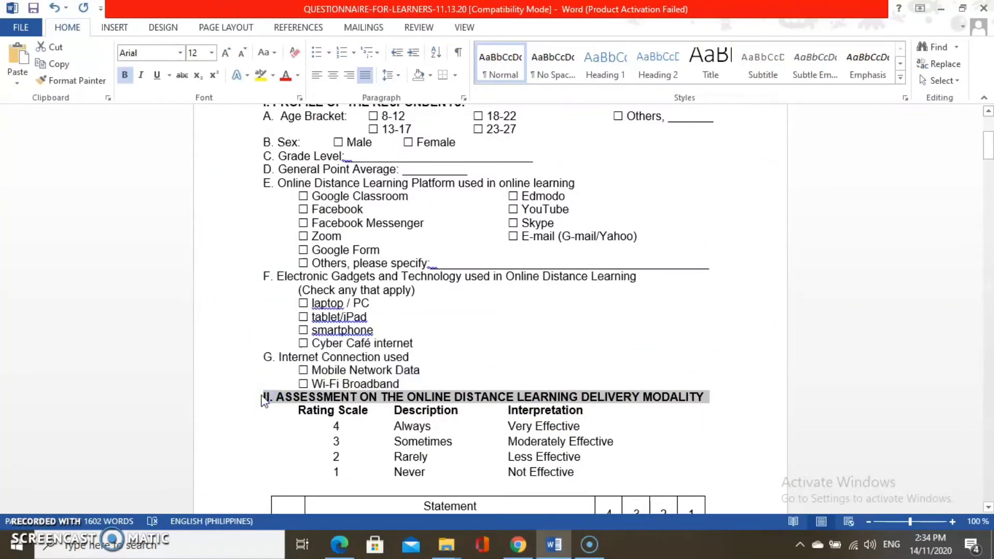
pyautogui.click(519, 544)
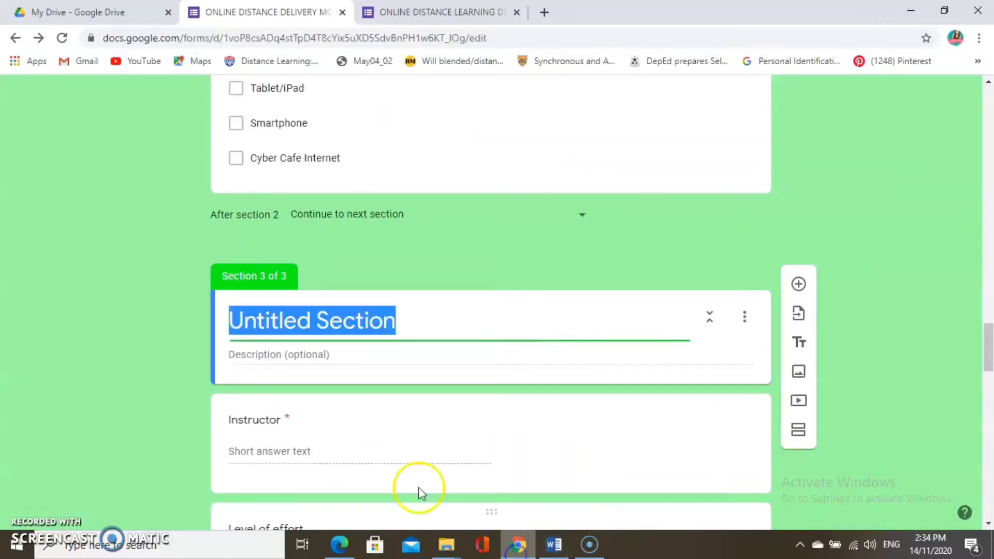
pyautogui.hotkey('ctrl', 'v')
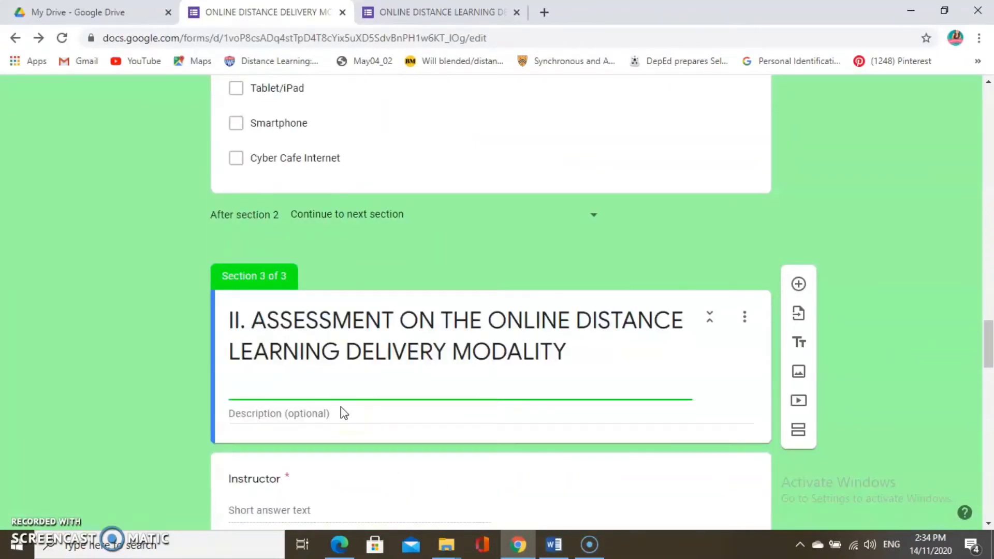
# Step: Copy the Rating Scale, Description and Interpretation rows from the Word questionnaire and paste them into the Section 3 description
pyautogui.hotkey('alt', 'Tab')
pyautogui.moveTo(577, 472); pyautogui.dragTo(312, 417)
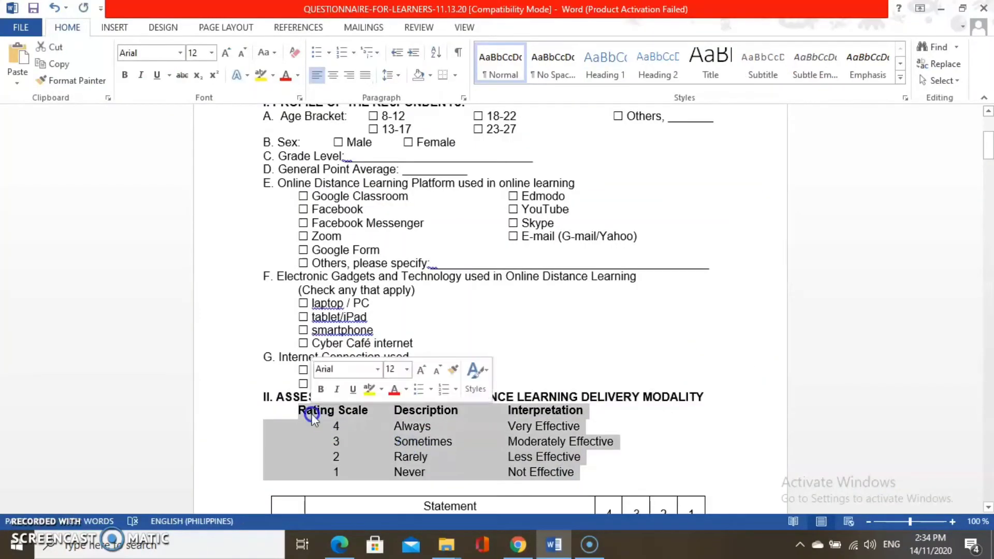
pyautogui.hotkey('ctrl', 'c')
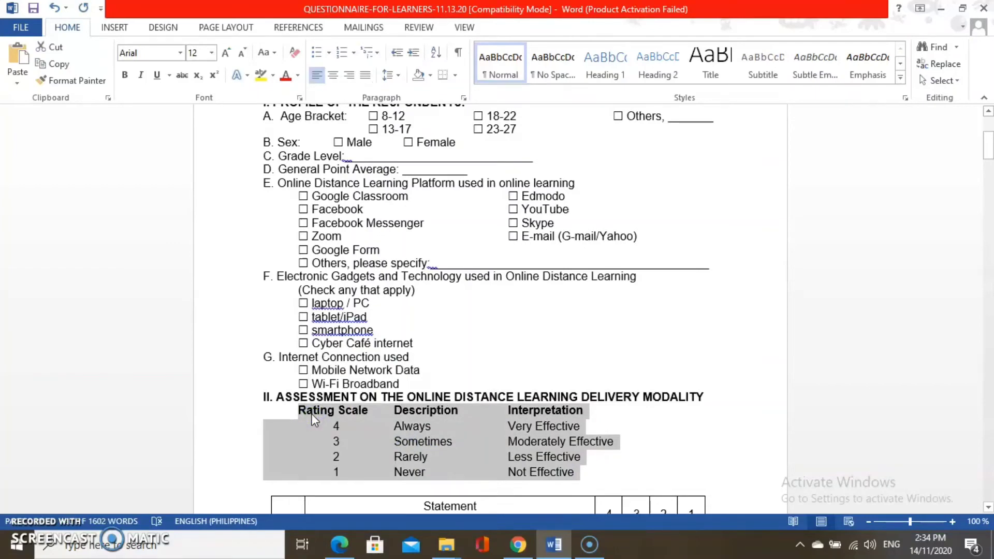
pyautogui.click(518, 546)
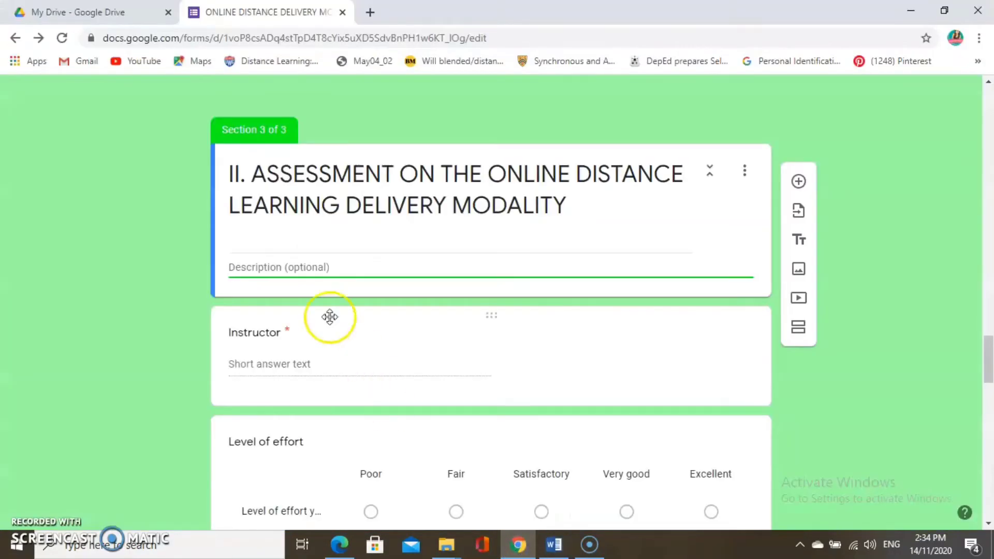
pyautogui.hotkey('ctrl', 'v')
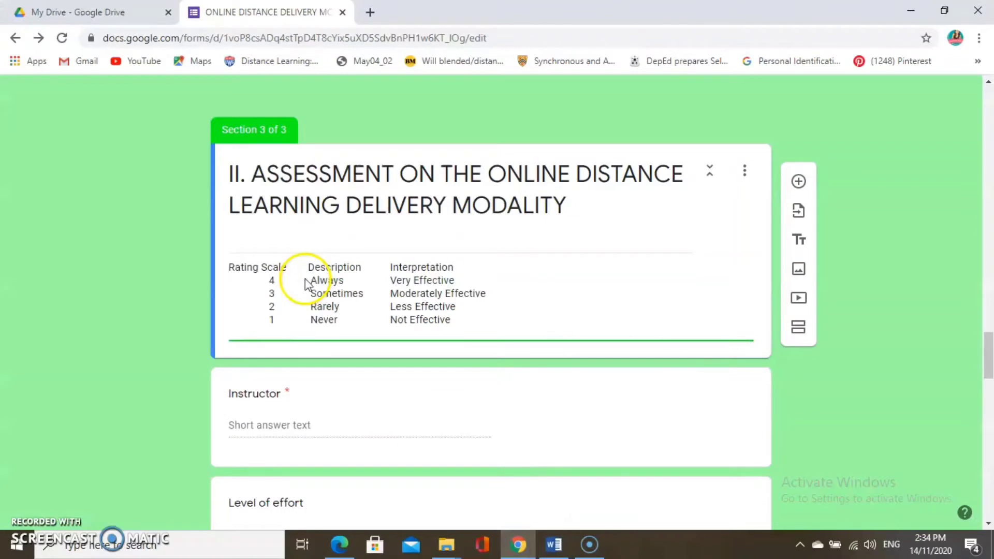
# Step: Shift the 4, 3, 2 and 1 rows of the Section 3 rating scale description back so they line up under their headings
pyautogui.click(269, 279)
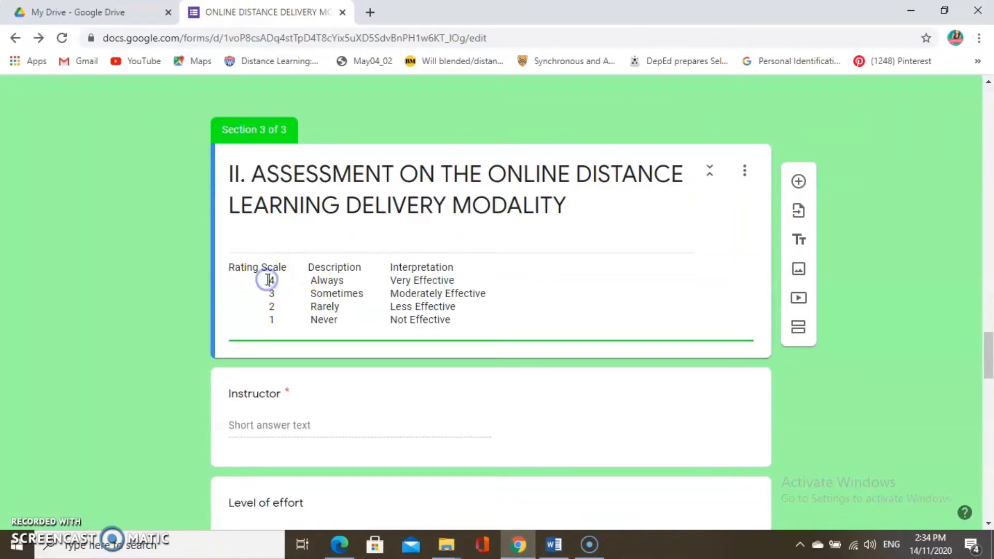
pyautogui.press('BackSpace')
pyautogui.click(267, 292)
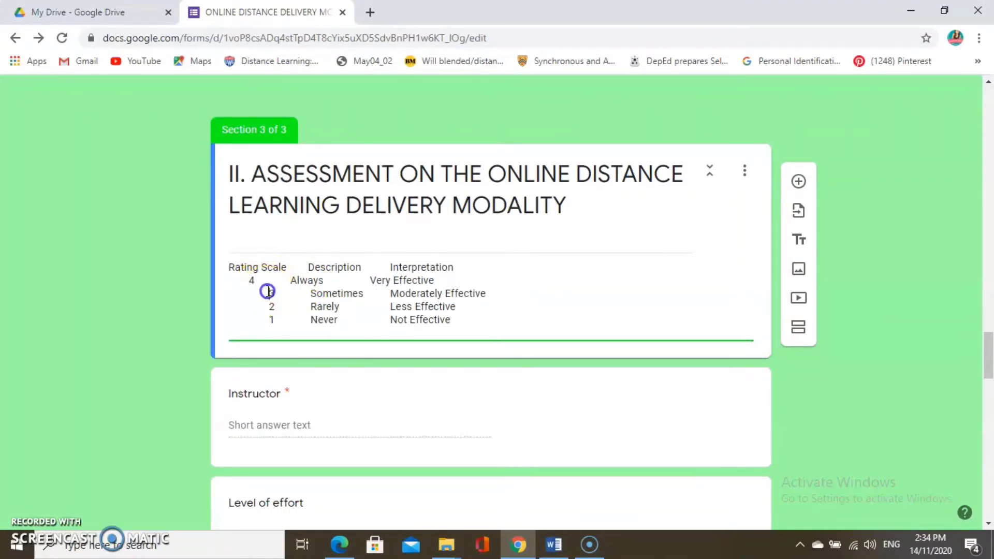
pyautogui.press('BackSpace')
pyautogui.click(269, 305)
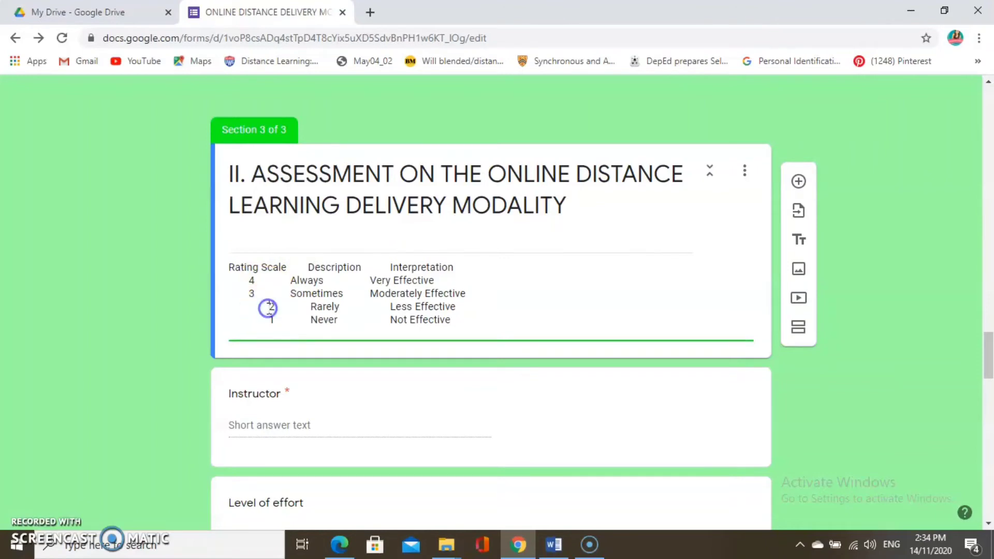
pyautogui.press('BackSpace')
pyautogui.click(269, 321)
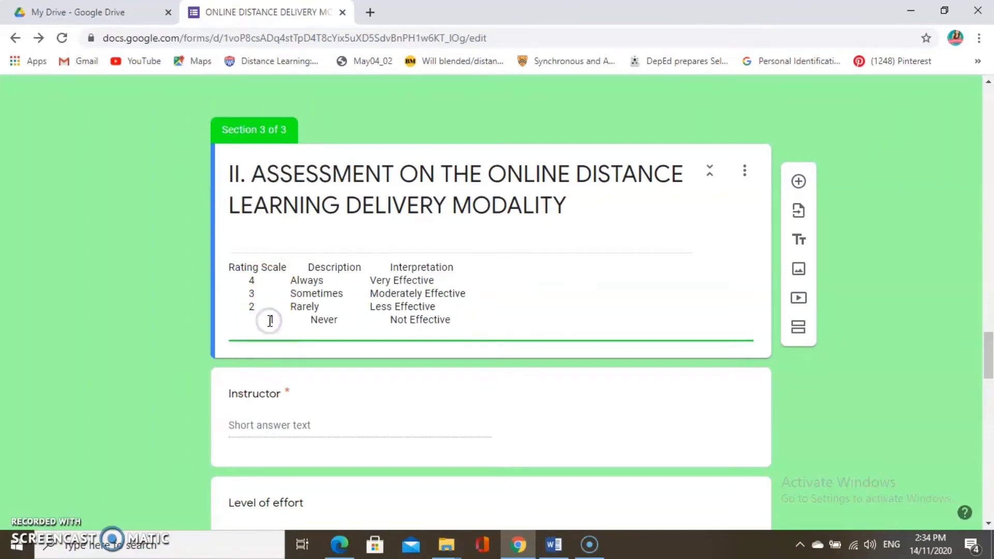
pyautogui.press('BackSpace')
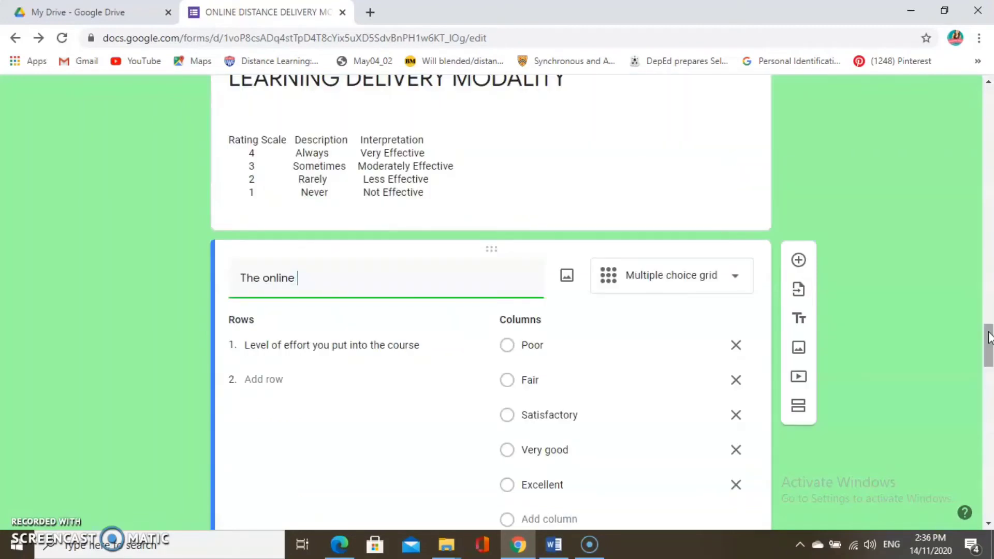
# Step: Title the multiple choice grid "The online distance learning delivery modality..." and reduce its columns to 4, 3, 2 and 1, removing Excellent
pyautogui.write('distance learning')
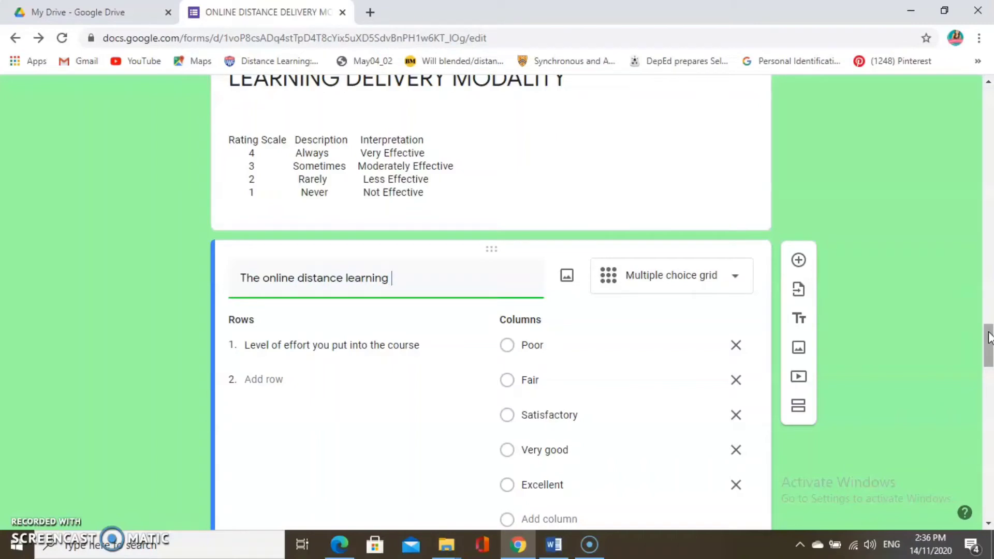
pyautogui.write(' delivery modality...')
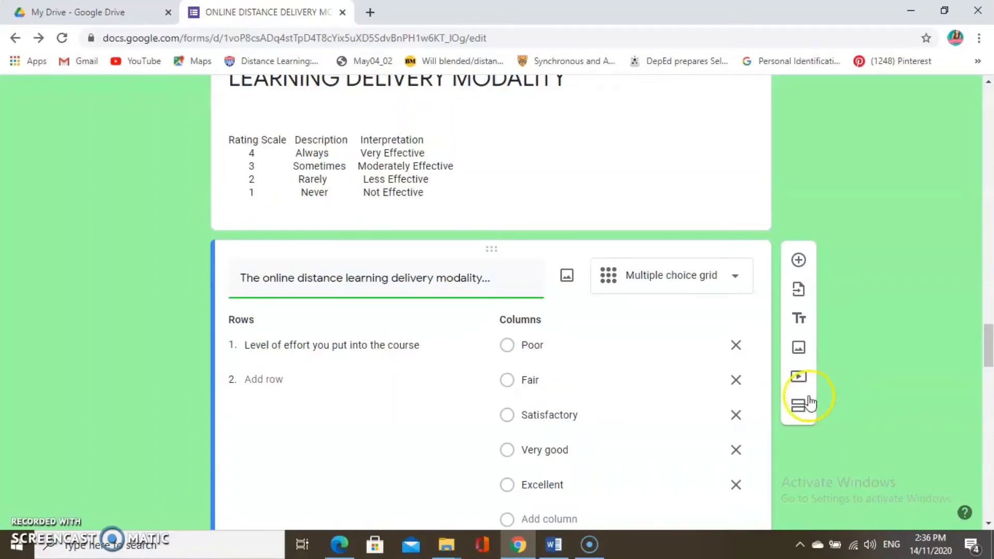
pyautogui.click(555, 349)
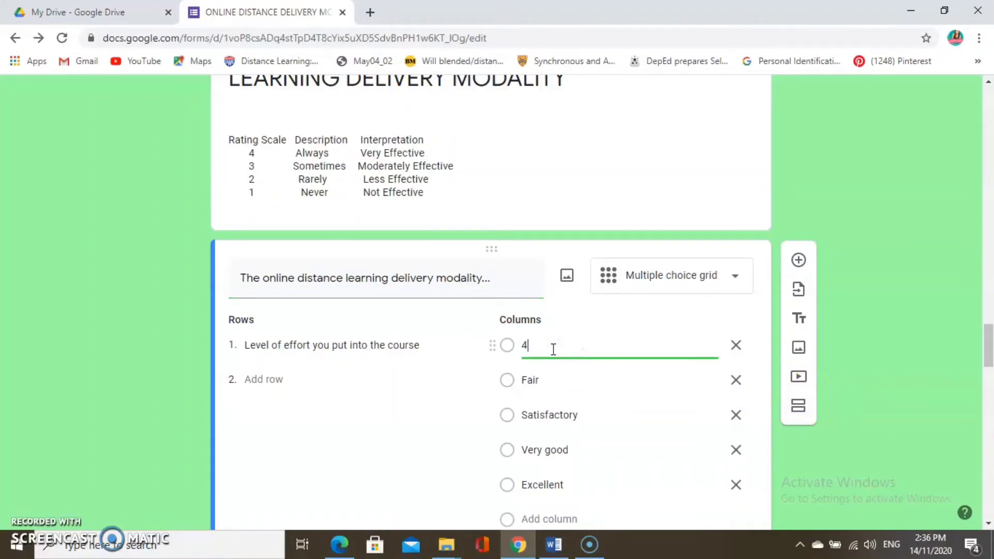
pyautogui.click(539, 383)
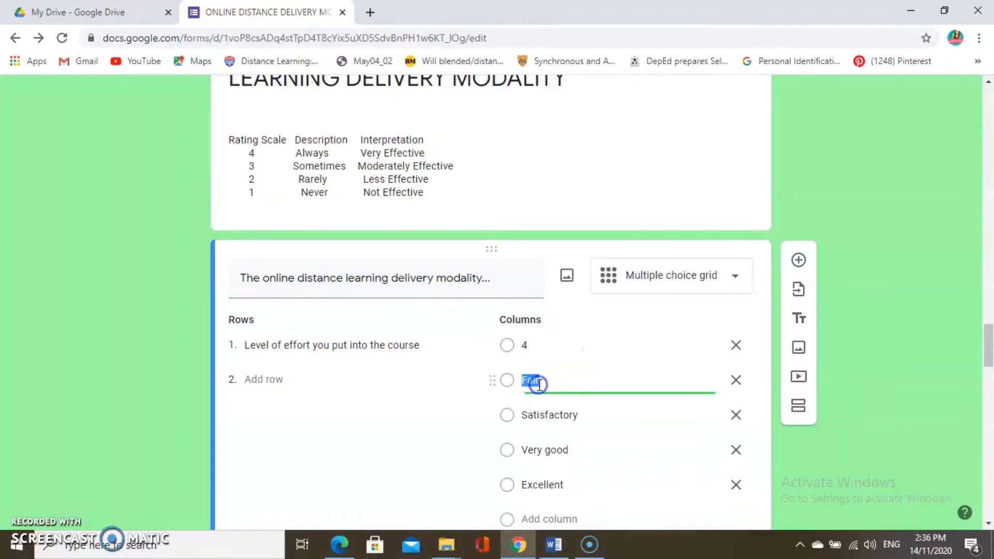
pyautogui.click(544, 414)
pyautogui.write('2')
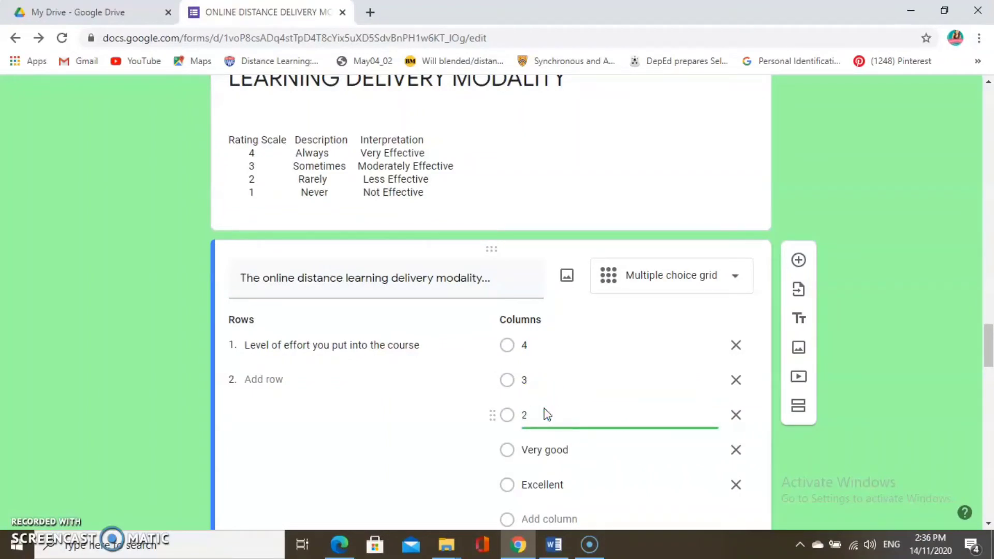
pyautogui.click(545, 450)
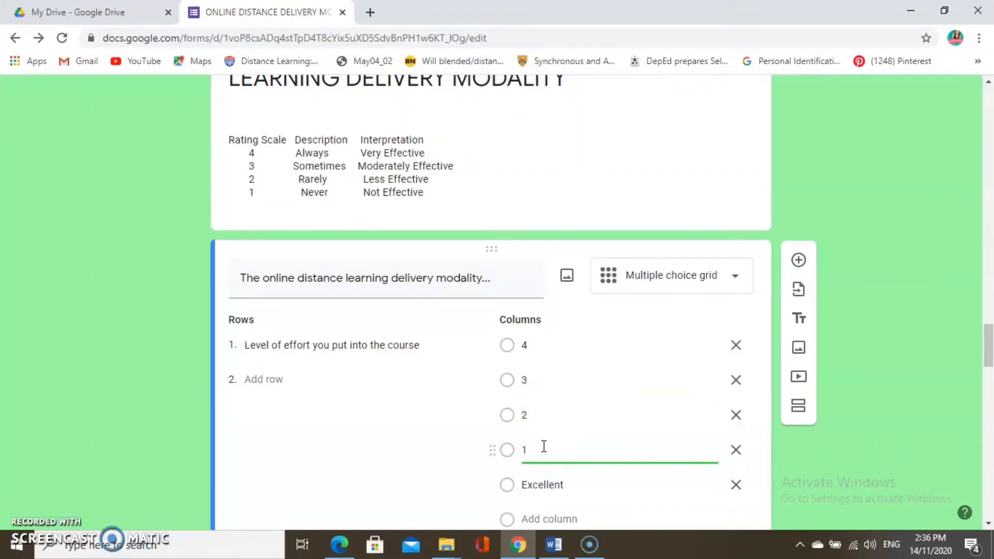
pyautogui.moveTo(989, 331); pyautogui.dragTo(989, 340)
pyautogui.click(737, 385)
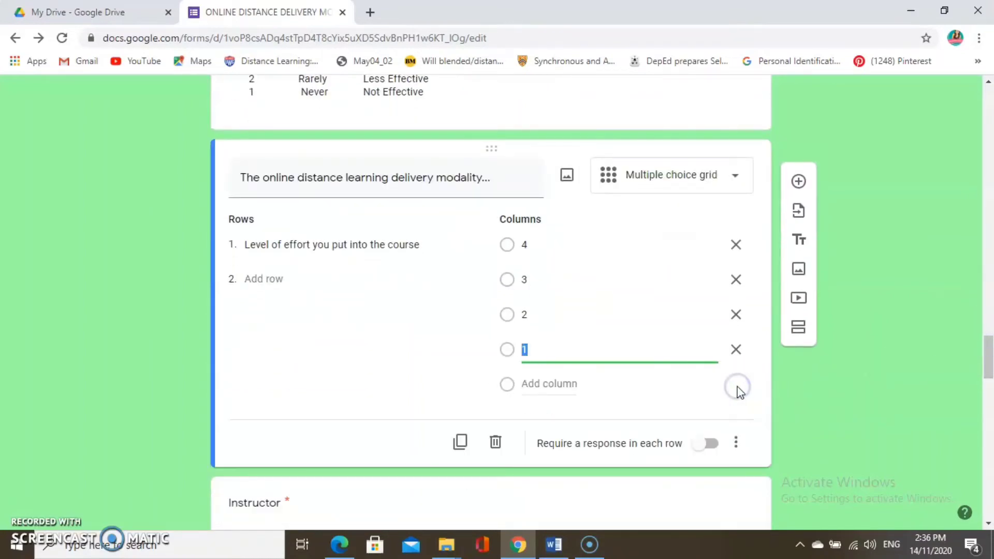
# Step: Replace the grid's first row with statement 1 copied from the Word questionnaire's section II table, and require a response in each row
pyautogui.hotkey('alt', 'Tab')
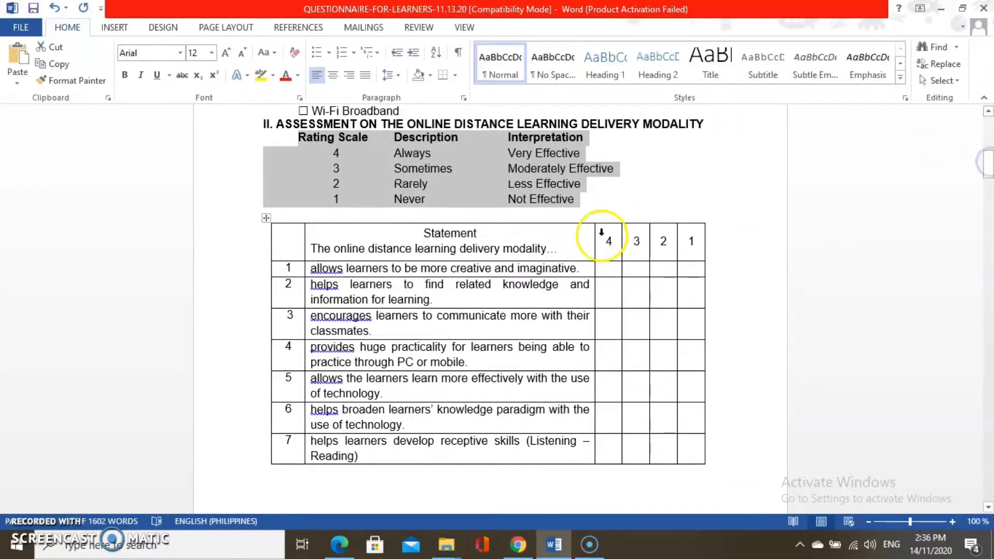
pyautogui.click(582, 268)
pyautogui.moveTo(582, 269); pyautogui.dragTo(316, 271)
pyautogui.hotkey('ctrl', 'c')
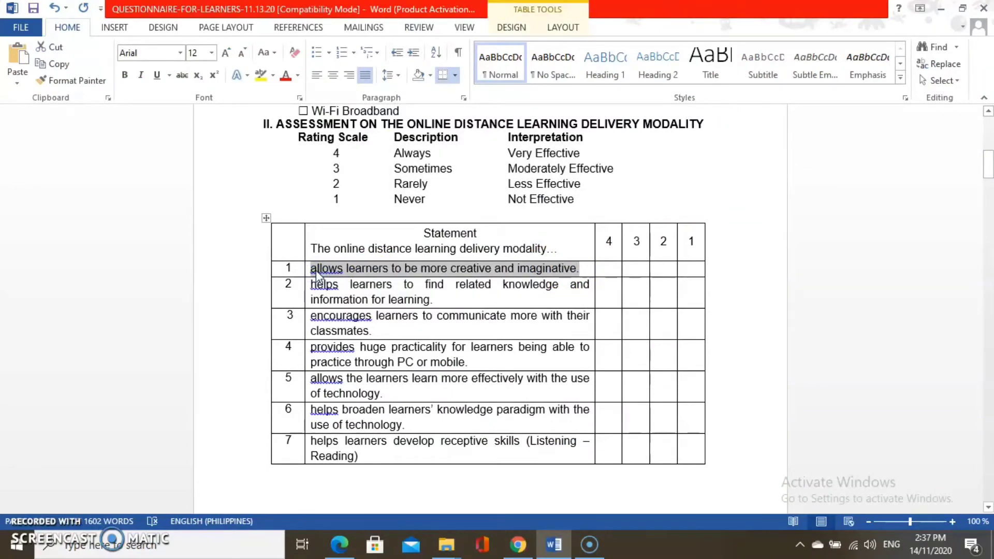
pyautogui.click(518, 545)
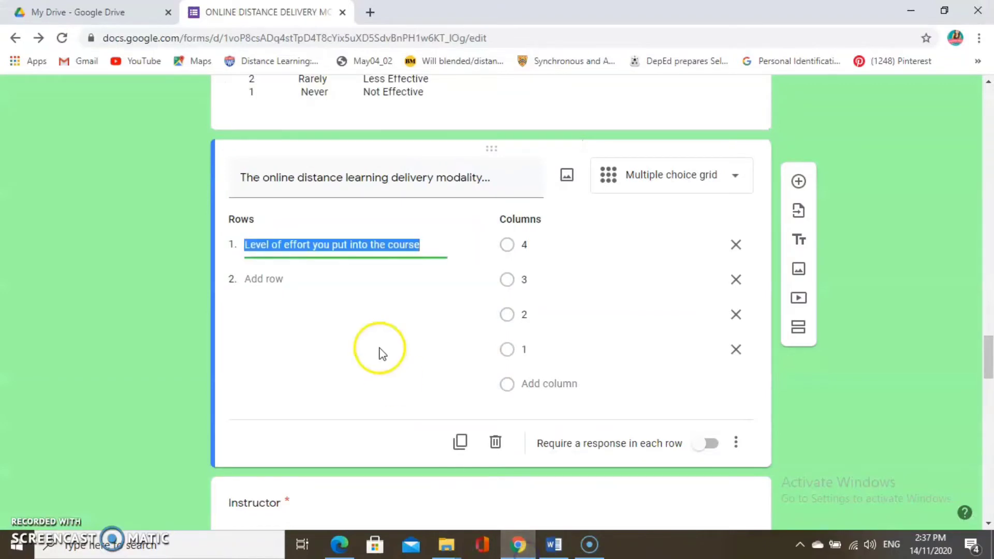
pyautogui.hotkey('ctrl', 'v')
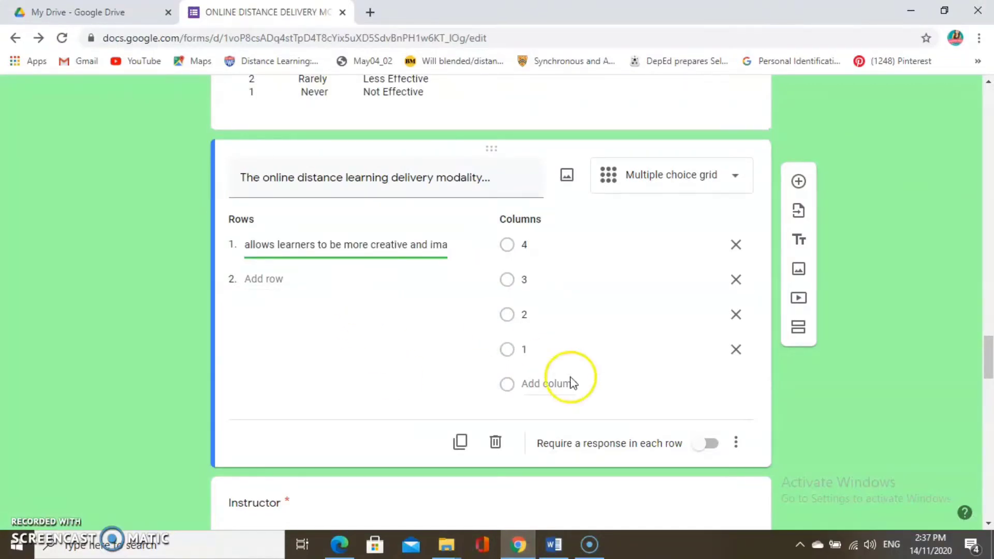
pyautogui.click(708, 443)
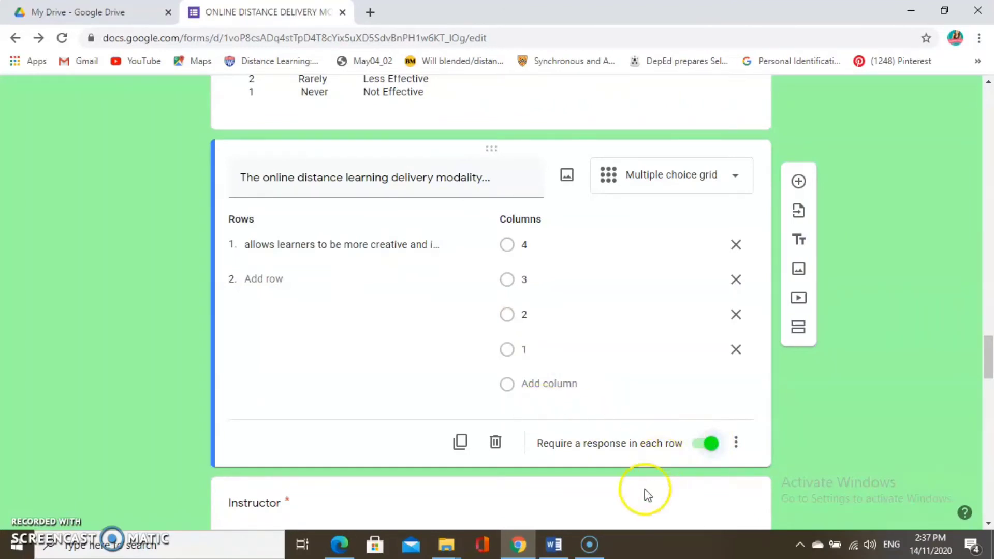
# Step: Copy statement 2, "helps learners to find related knowledge and information for learning.", from the Word questionnaire into a second grid row
pyautogui.click(562, 517)
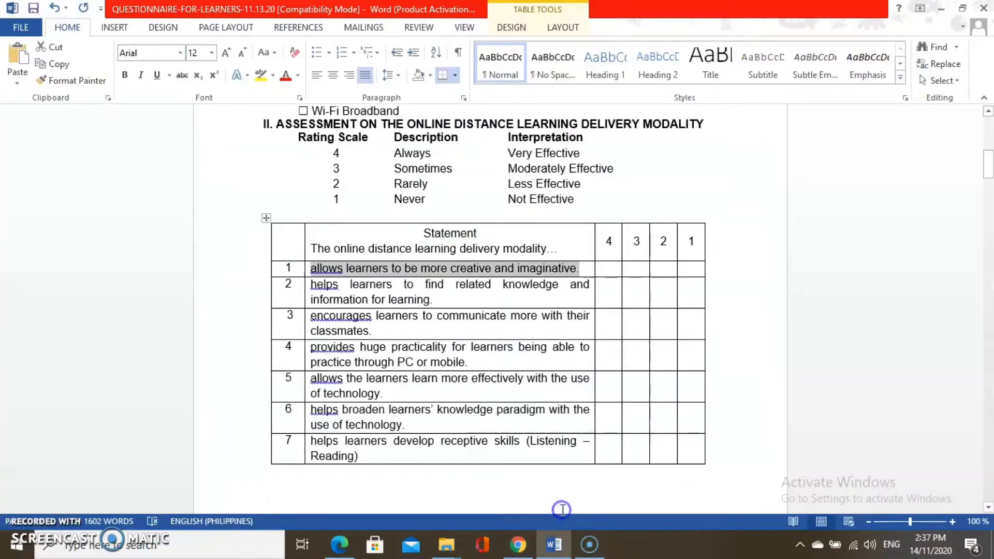
pyautogui.moveTo(435, 301); pyautogui.dragTo(322, 290)
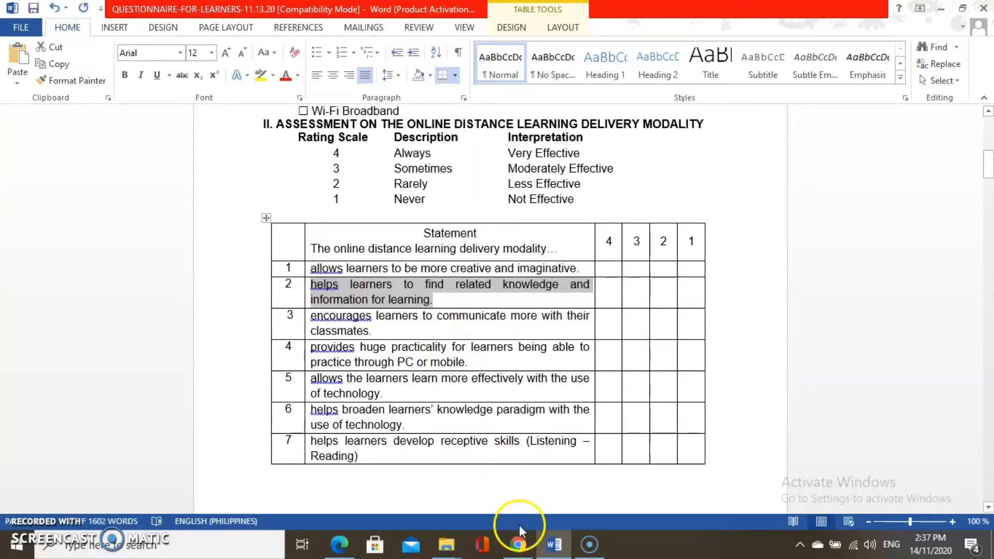
pyautogui.click(518, 544)
pyautogui.click(280, 280)
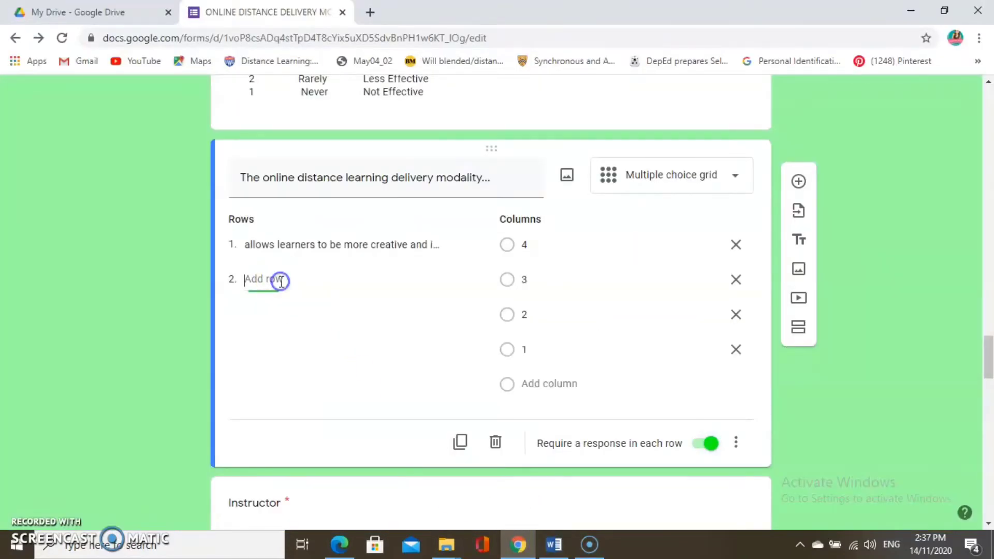
pyautogui.hotkey('ctrl', 'v')
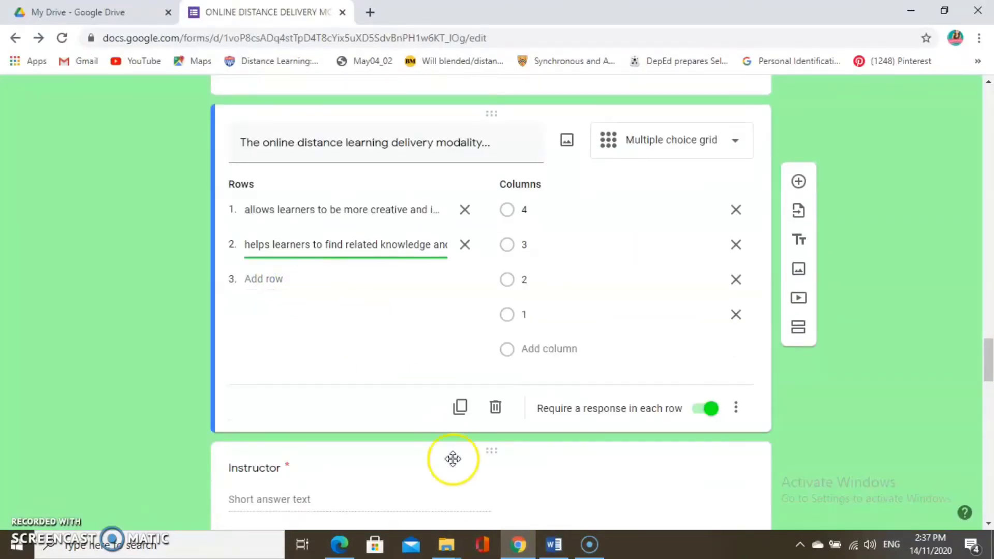
# Step: Copy statement 3, "encourages learners to communicate more with their classmates.", from the Word questionnaire into a third grid row
pyautogui.click(555, 544)
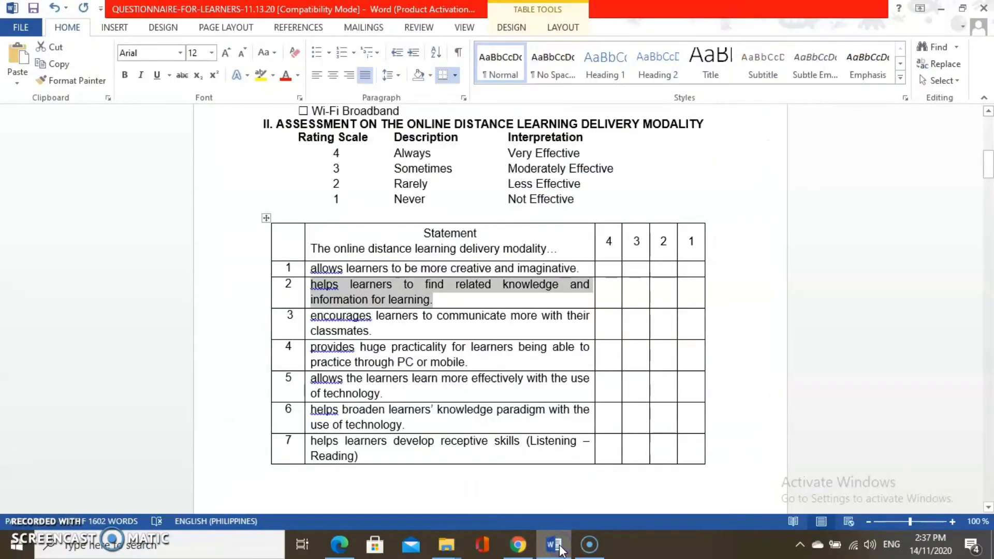
pyautogui.moveTo(371, 332); pyautogui.dragTo(322, 318)
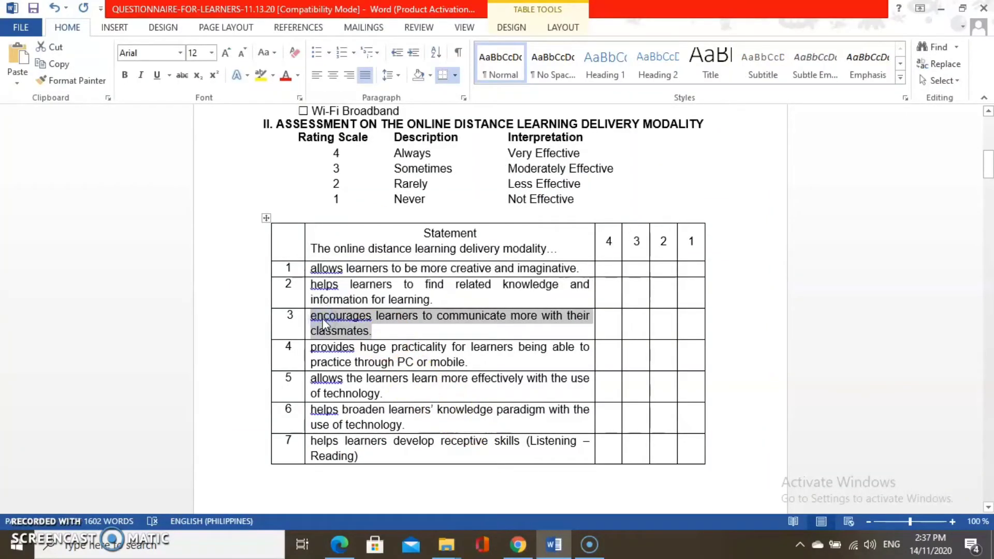
pyautogui.click(518, 545)
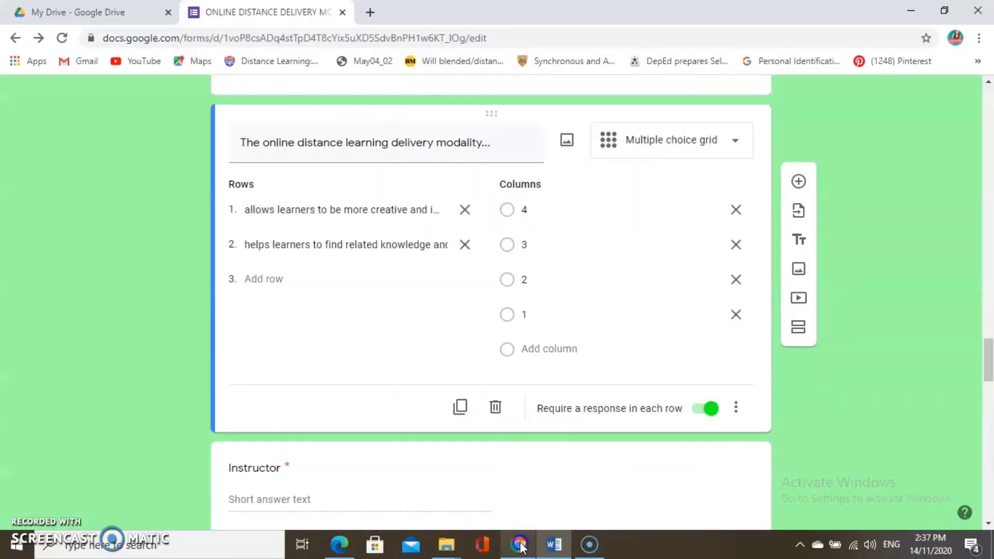
pyautogui.click(275, 279)
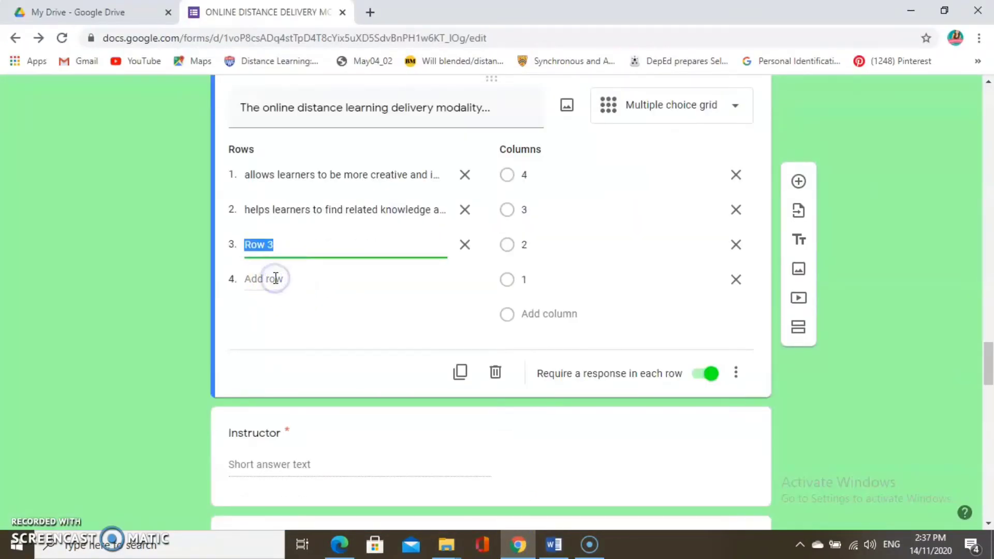
pyautogui.write('encourages learners to communicate more')
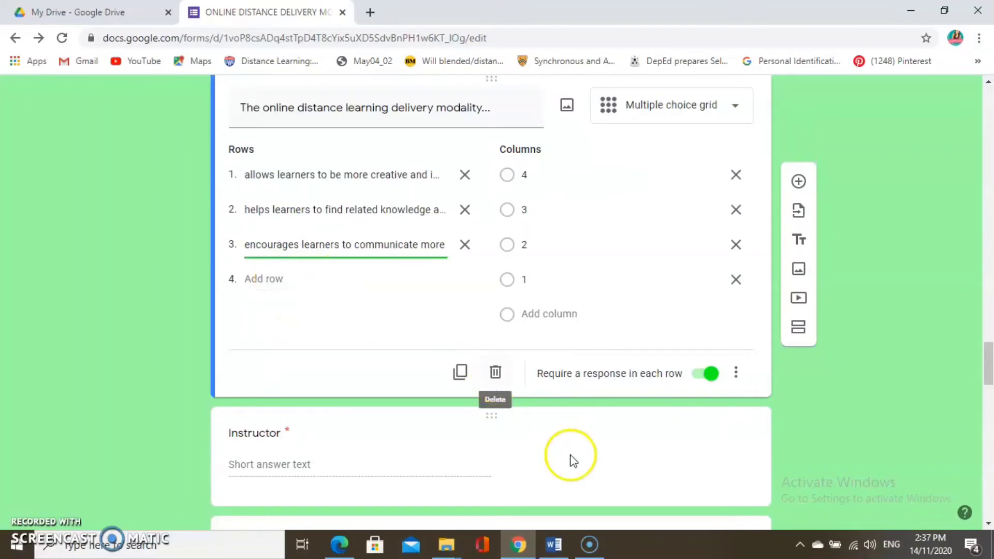
pyautogui.click(548, 461)
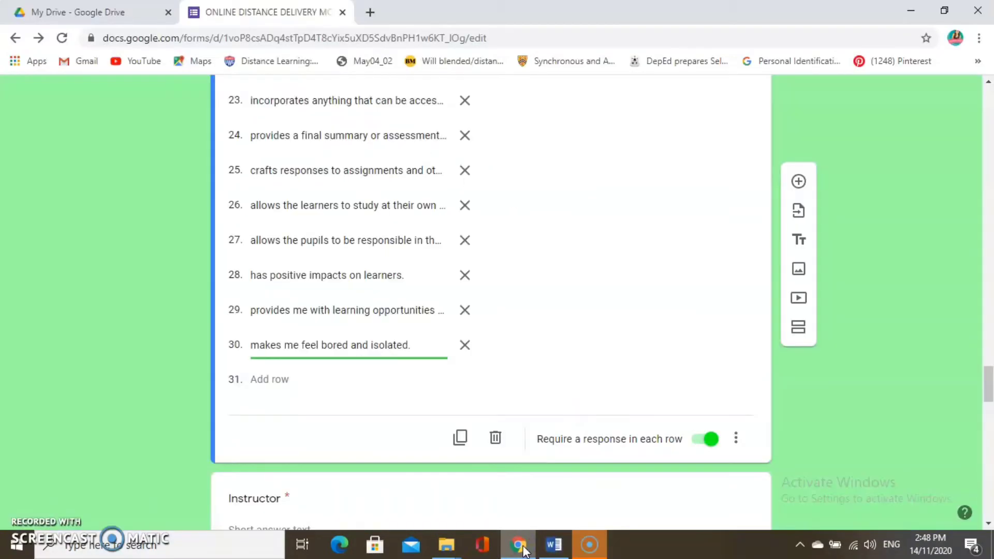
# Step: Copy the heading "III. ASSESSMENT ON PROBLEMS ENCOUNTERED" from the Word questionnaire and add a new form section after the delivery modality grid
pyautogui.click(556, 550)
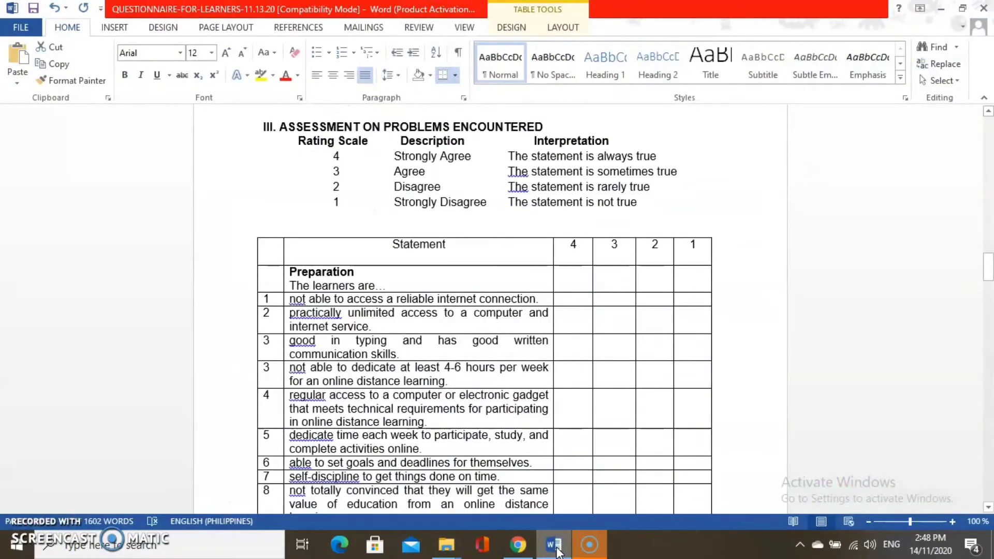
pyautogui.moveTo(544, 127); pyautogui.dragTo(263, 123)
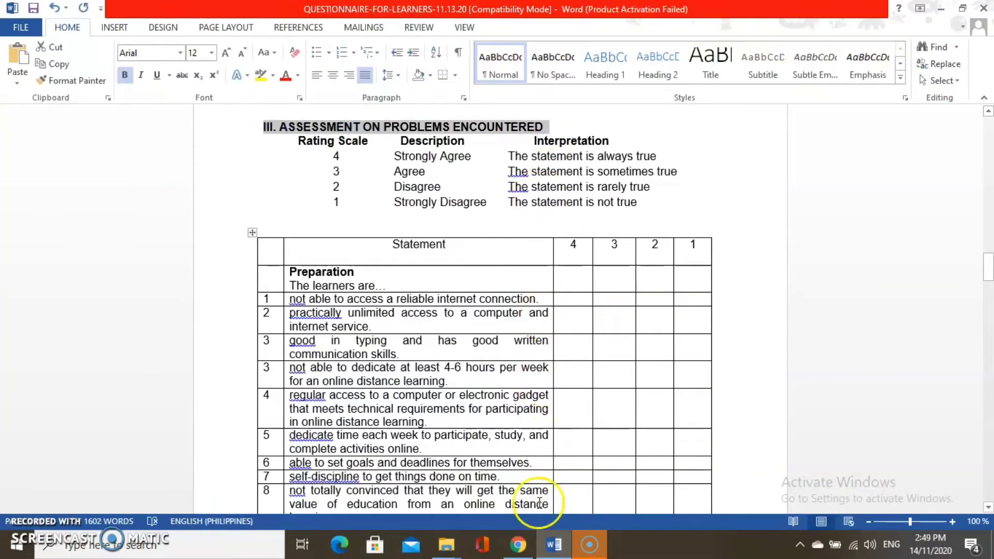
pyautogui.click(524, 546)
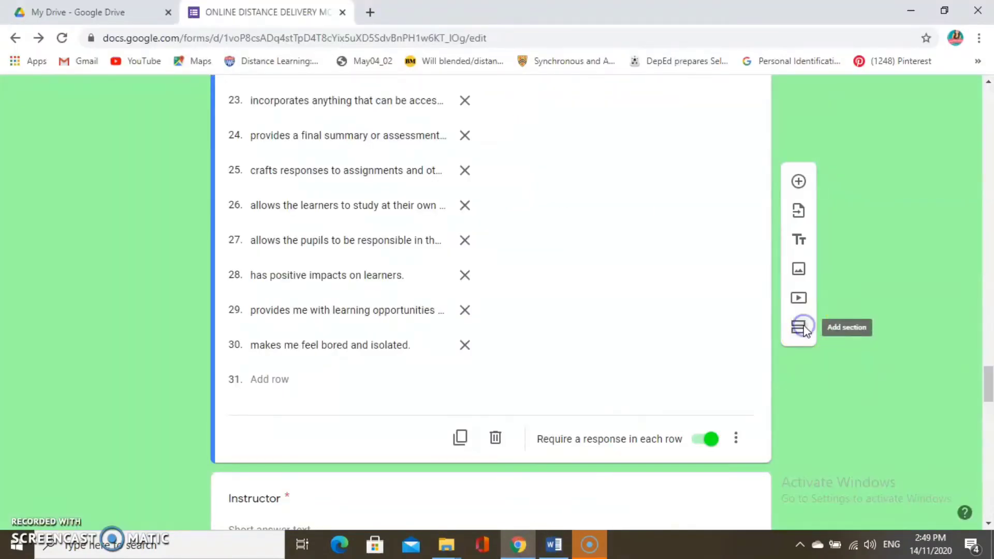
pyautogui.click(800, 329)
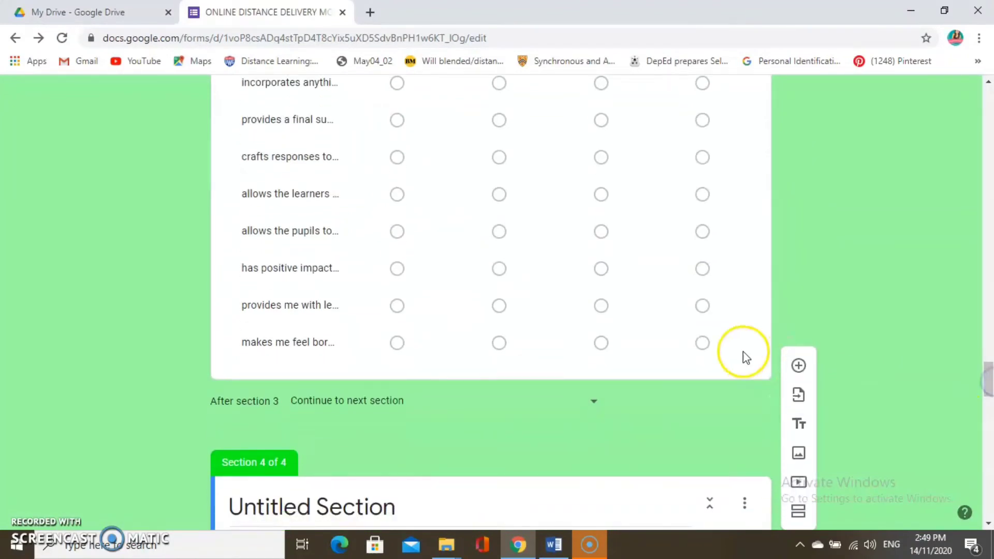
pyautogui.click(743, 355)
pyautogui.moveTo(987, 295); pyautogui.dragTo(989, 389)
pyautogui.click(736, 255)
pyautogui.click(832, 251)
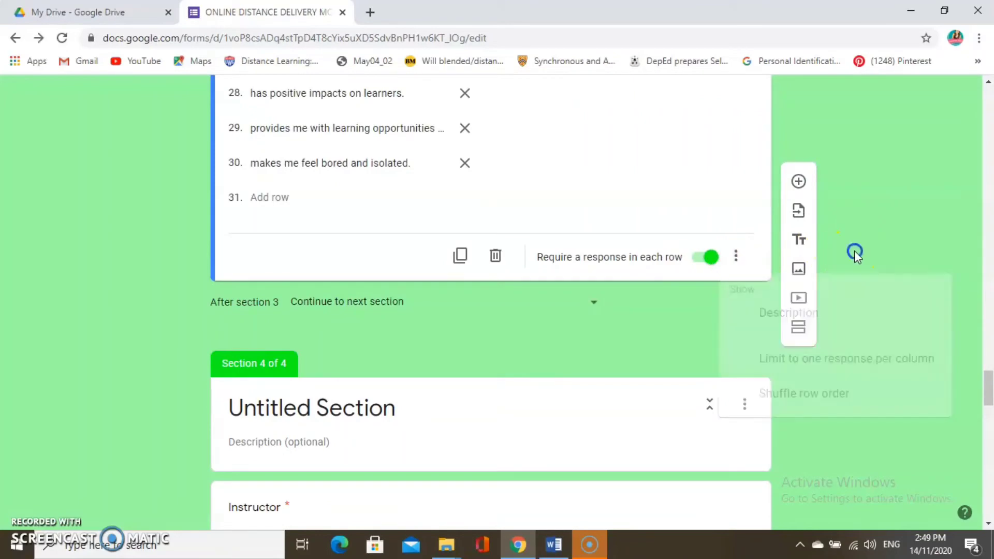
# Step: Title the untitled Section 4 "III. ASSESSMENT ON PROBLEMS ENCOUNTERED"
pyautogui.moveTo(988, 394)
pyautogui.mouseDown()
pyautogui.moveTo(988, 282)
pyautogui.moveTo(988, 404)
pyautogui.mouseUp()
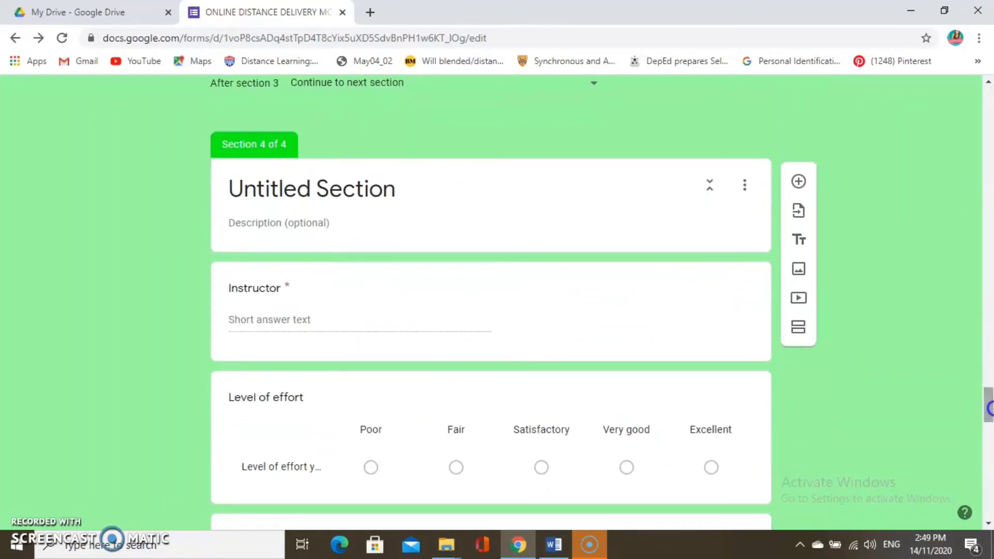
pyautogui.click(351, 188)
pyautogui.write('III. ASSESSMENT ON PROBLEMS ENCOUNTERED')
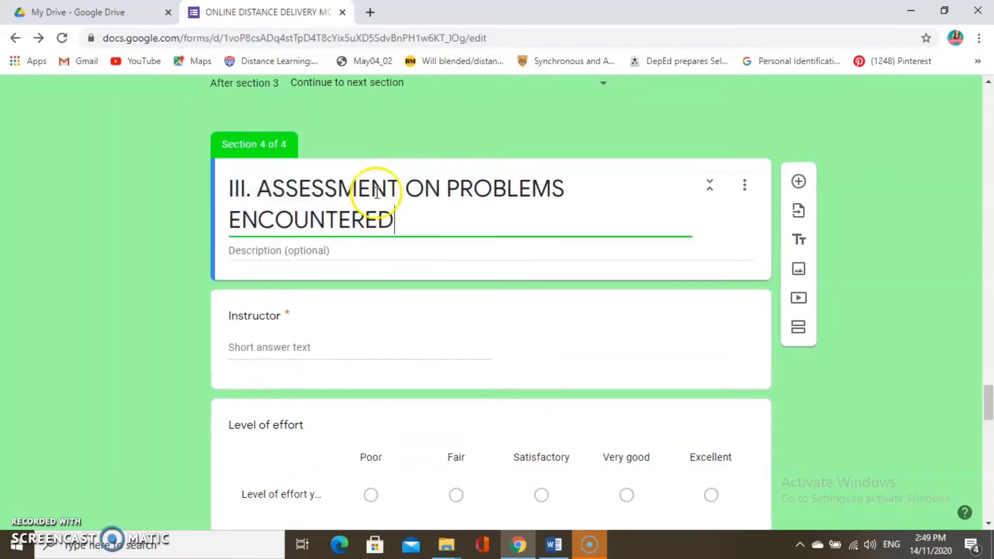
# Step: Add the 4-to-1 rating scale from the Word questionnaire as the description of the "III. ASSESSMENT ON PROBLEMS ENCOUNTERED" section
pyautogui.click(555, 544)
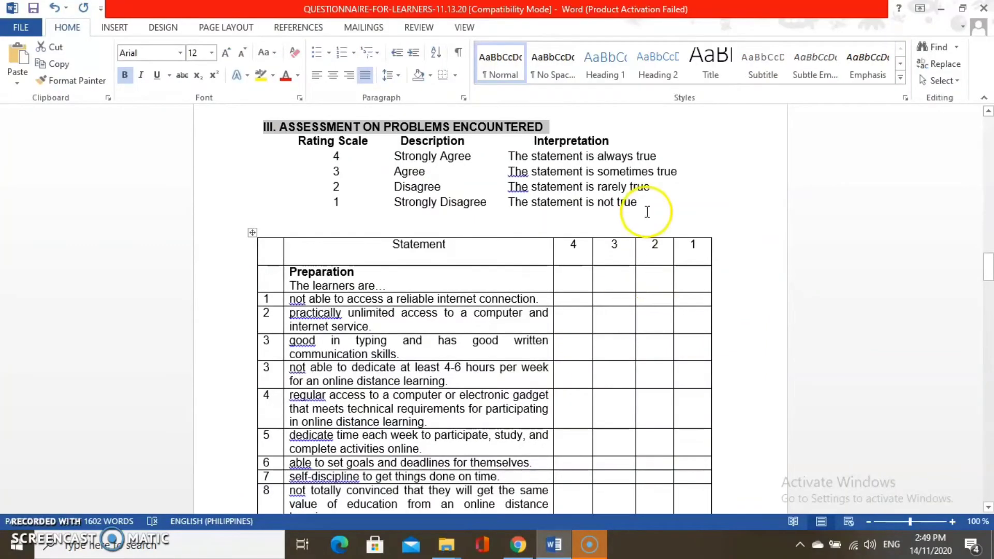
pyautogui.moveTo(641, 202); pyautogui.dragTo(307, 145)
pyautogui.hotkey('ctrl', 'c')
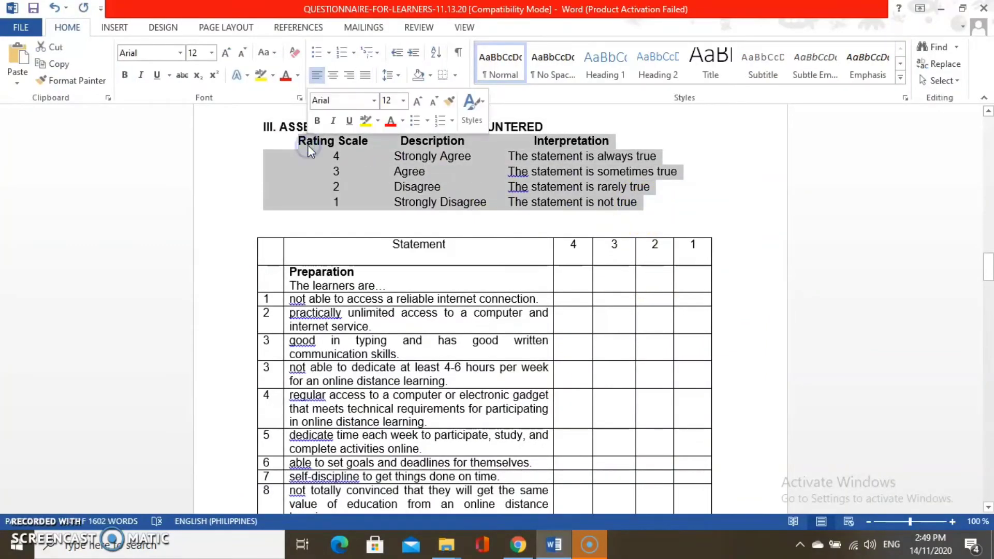
pyautogui.click(519, 545)
pyautogui.click(311, 249)
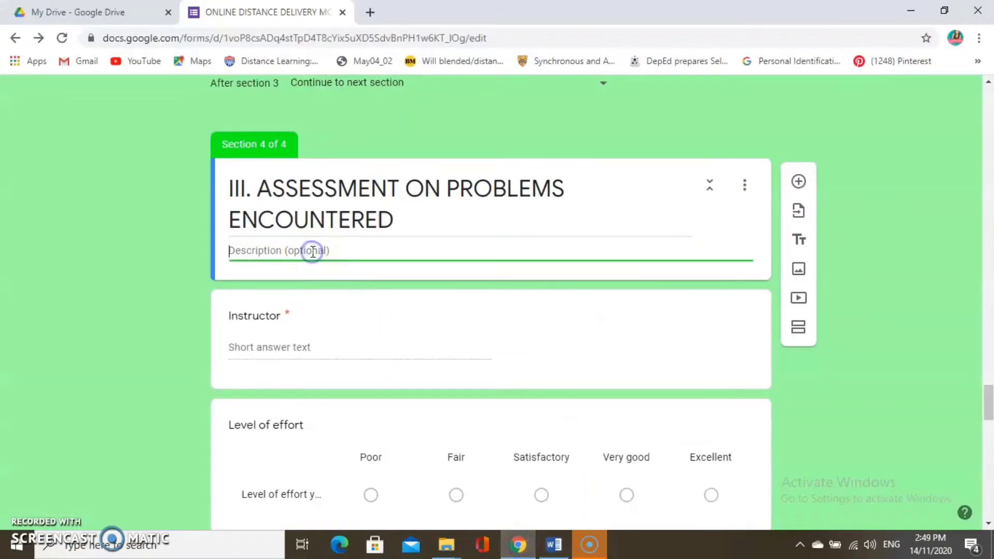
pyautogui.hotkey('ctrl', 'v')
pyautogui.click(482, 251)
pyautogui.press('Return')
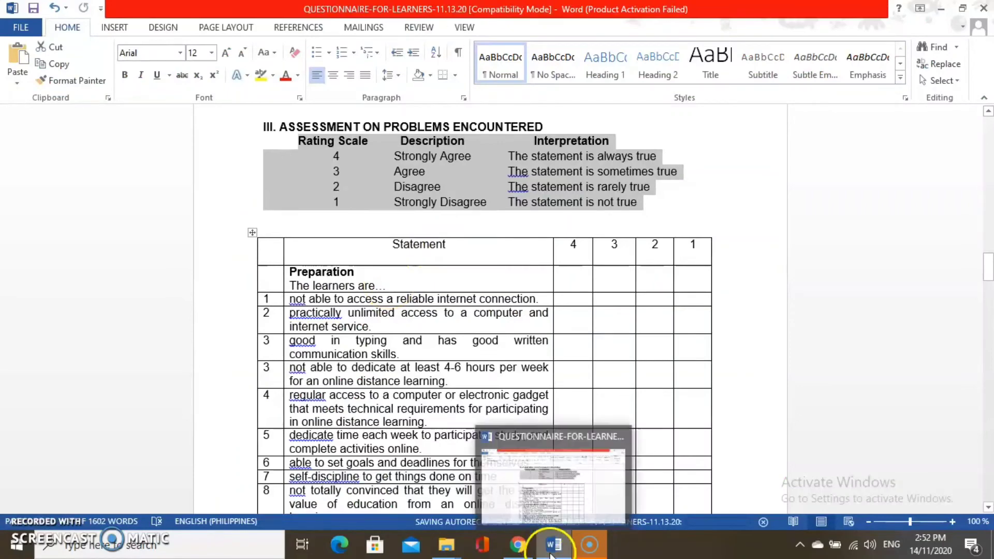
# Step: Retitle the "Level of effort" grid question in Section 4 as "Preparation"
pyautogui.click(517, 545)
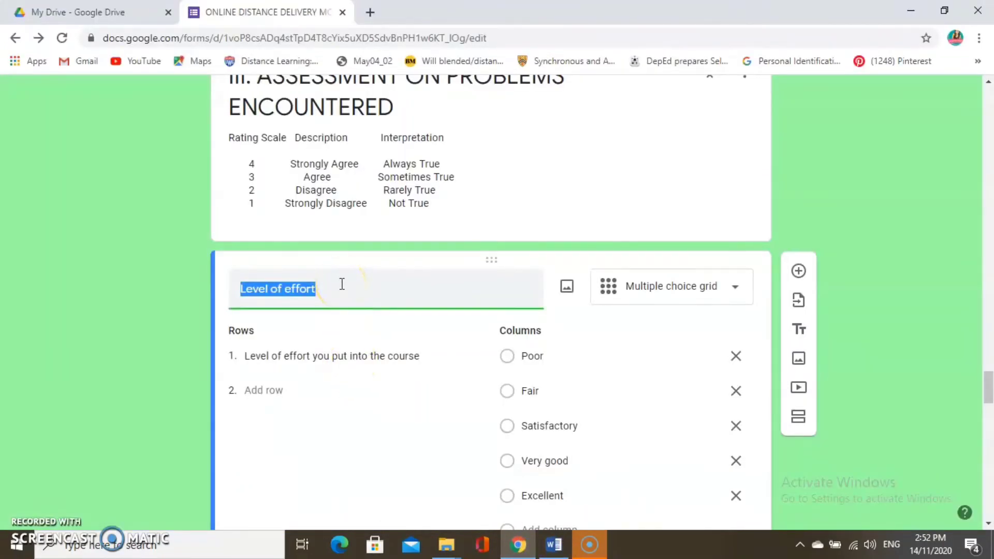
pyautogui.write('pr')
pyautogui.press('BackSpace')
pyautogui.press('BackSpace')
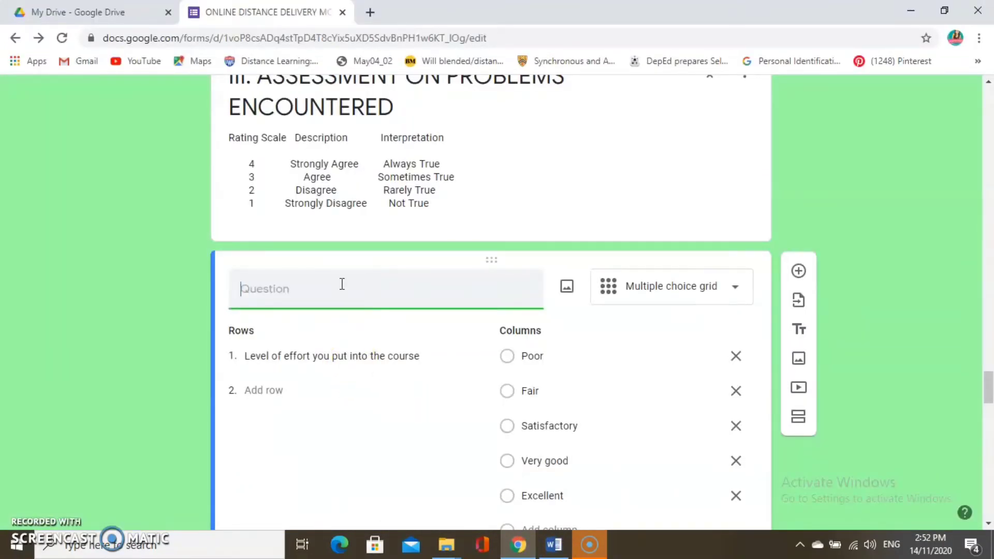
pyautogui.write('Preparation')
# Step: Copy "The learners are…" from the Word questionnaire into a description under the Preparation question
pyautogui.click(553, 545)
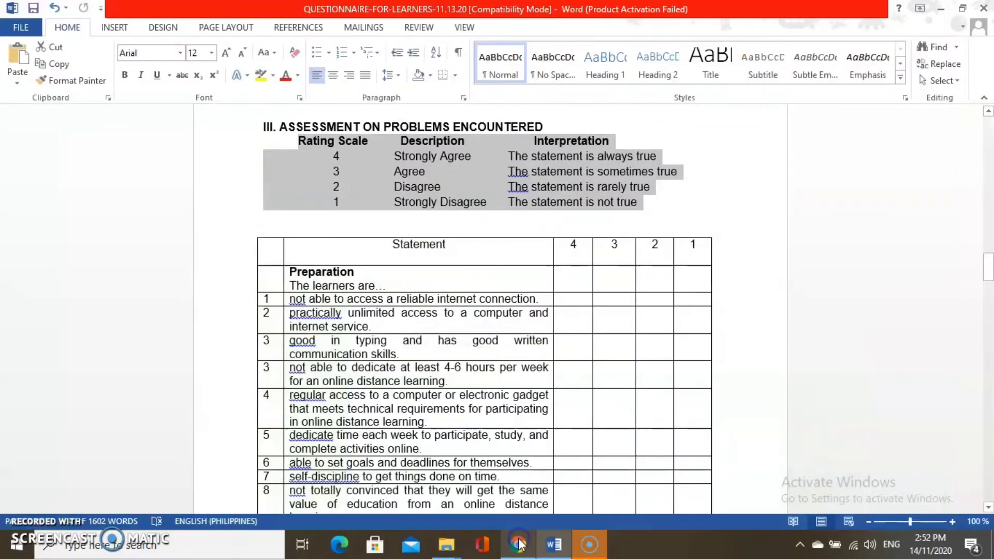
pyautogui.moveTo(401, 288); pyautogui.dragTo(291, 287)
pyautogui.hotkey('ctrl', 'c')
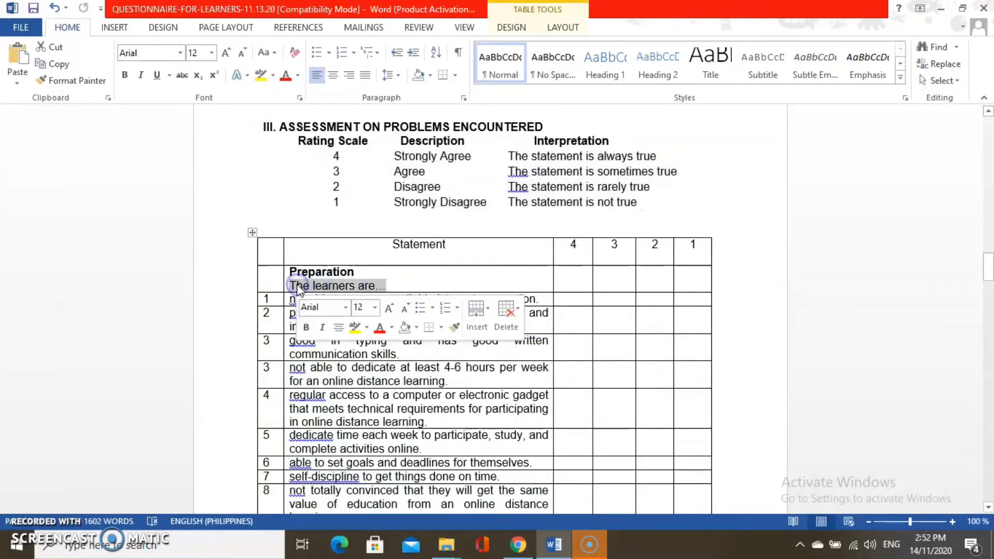
pyautogui.click(518, 545)
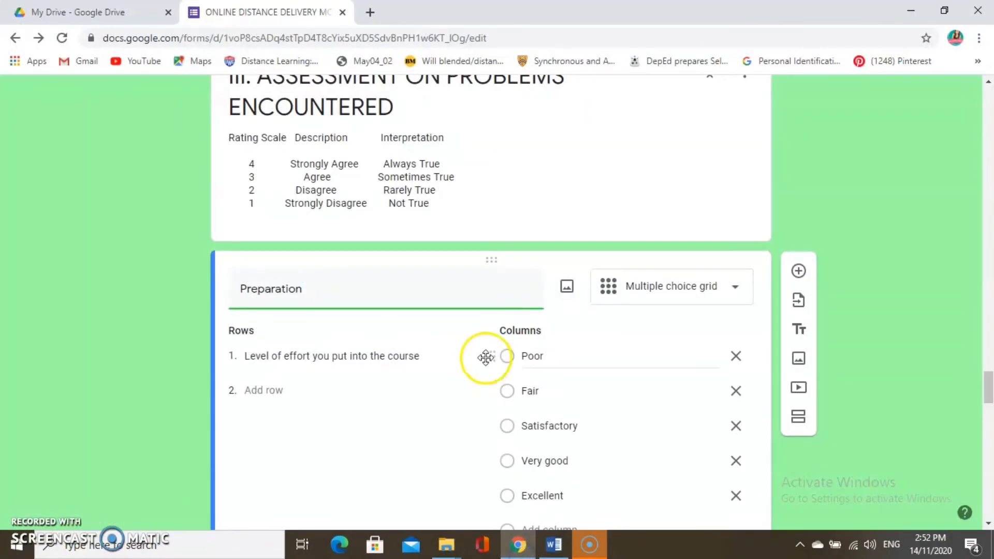
pyautogui.moveTo(989, 380)
pyautogui.mouseDown()
pyautogui.moveTo(989, 397)
pyautogui.moveTo(989, 380)
pyautogui.mouseUp()
pyautogui.click(736, 393)
pyautogui.click(780, 412)
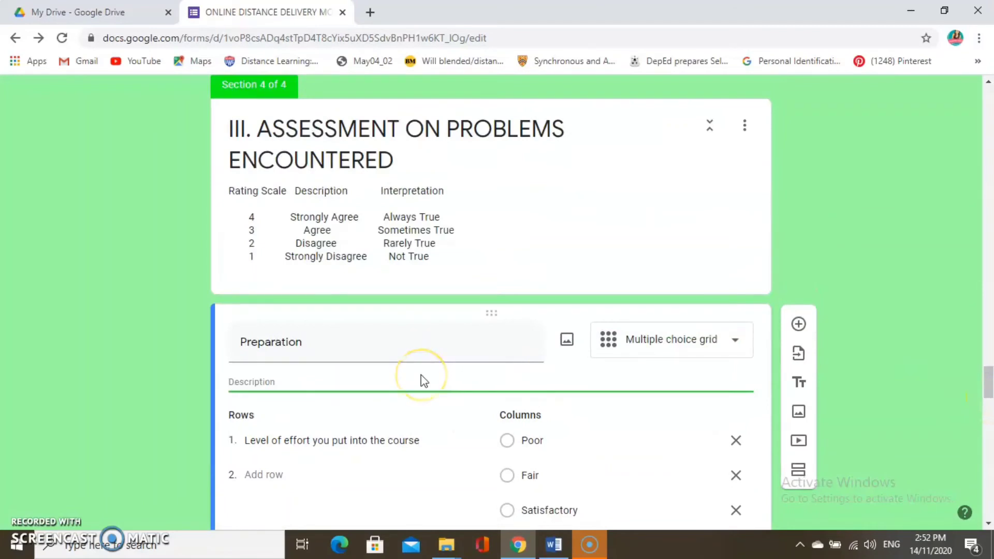
pyautogui.hotkey('ctrl', 'v')
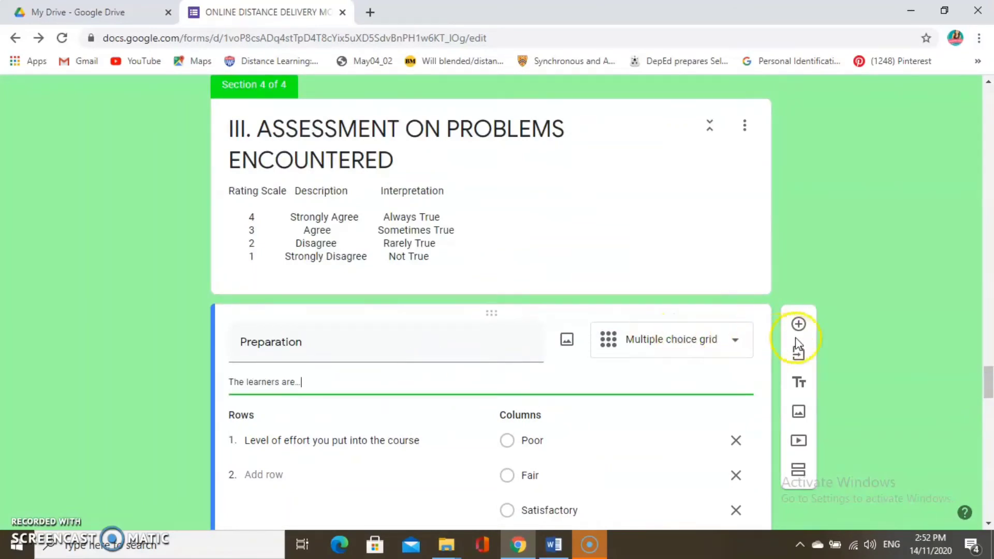
# Step: Relabel the Preparation grid's first four columns, Poor through Very good, as 4, 3, 2 and 1
pyautogui.moveTo(989, 379); pyautogui.dragTo(989, 387)
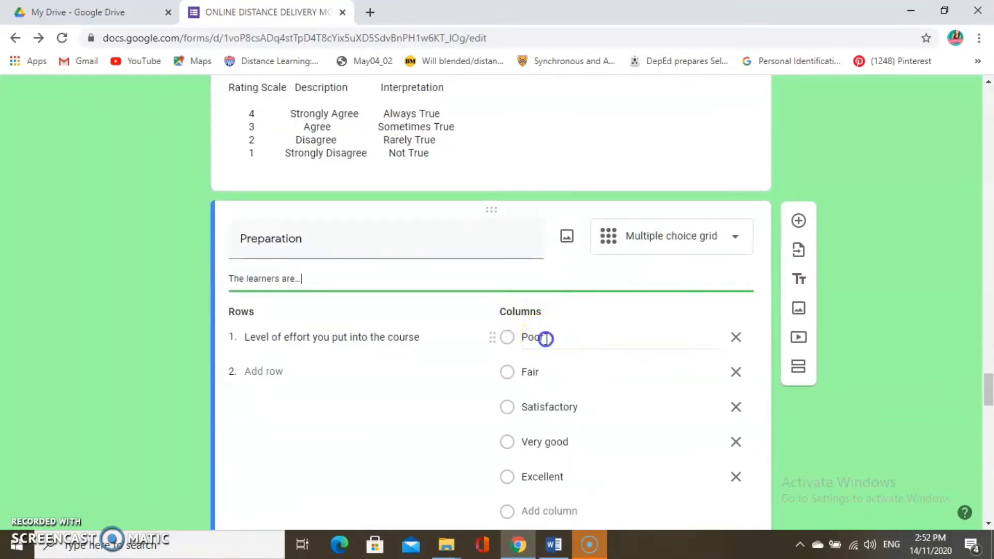
pyautogui.click(544, 338)
pyautogui.click(539, 367)
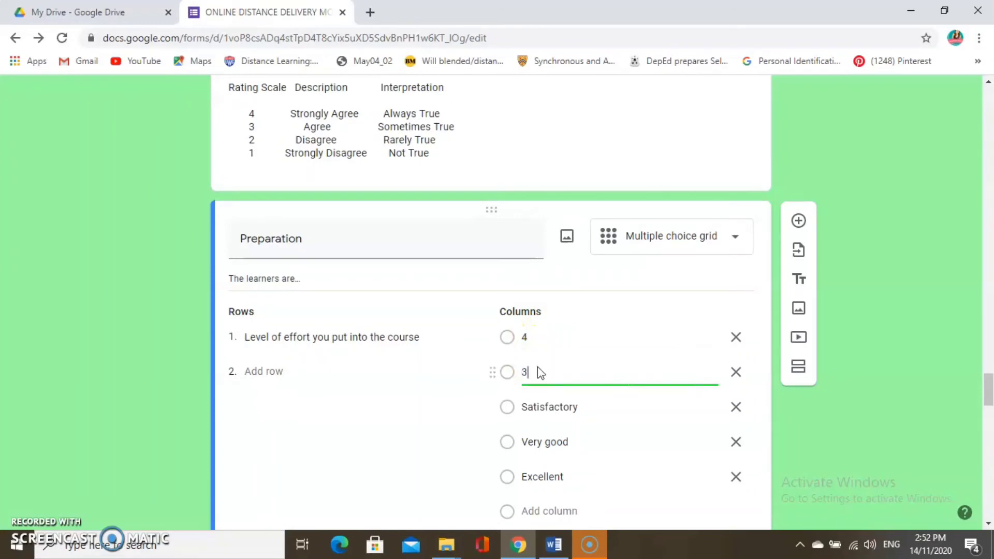
pyautogui.click(546, 406)
pyautogui.write('2')
pyautogui.click(552, 440)
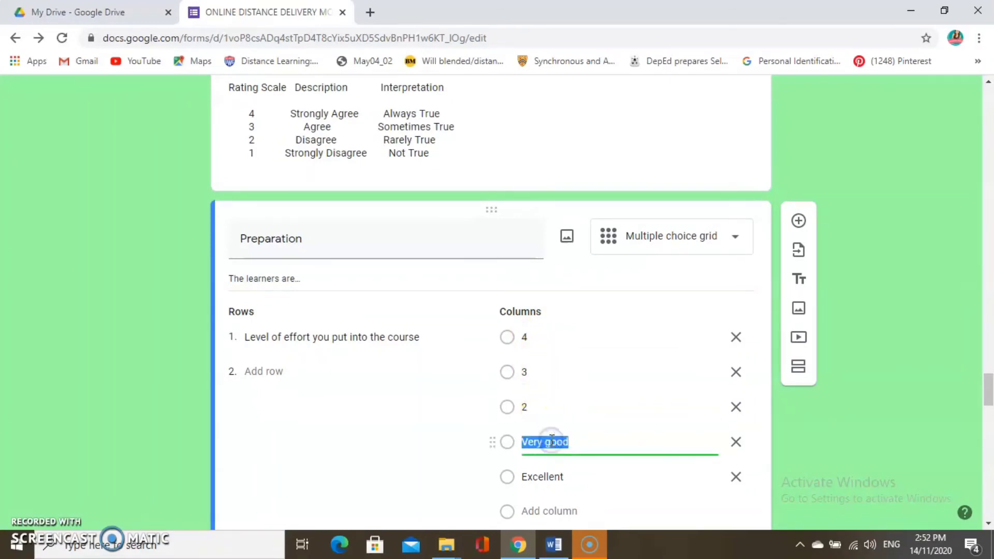
# Step: Remove the Excellent column from the Preparation grid and require a response in each row
pyautogui.scroll(-2, 992, 335)
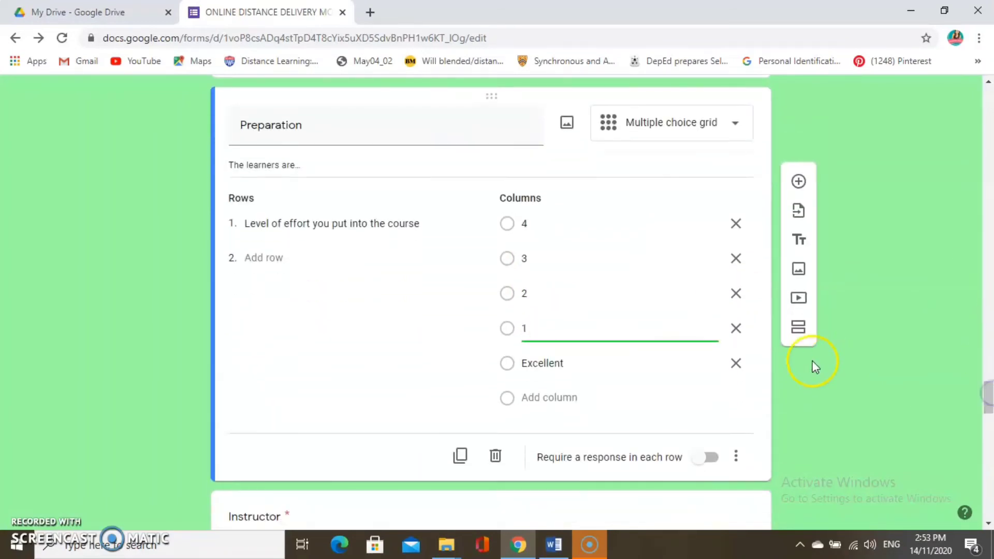
pyautogui.click(736, 362)
pyautogui.click(674, 374)
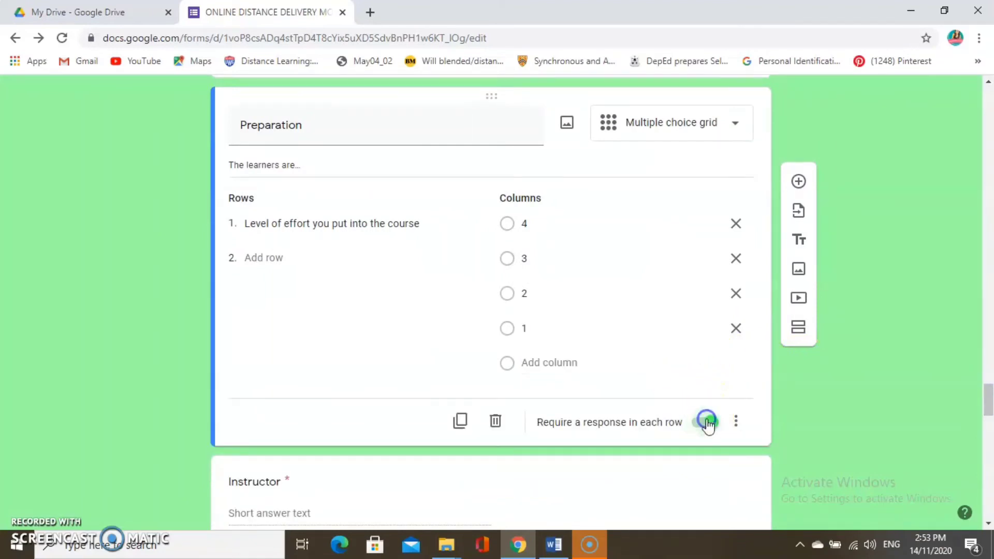
# Step: Review the form's sections, including the delivery modality grid and the problems encountered section
pyautogui.moveTo(989, 405); pyautogui.dragTo(990, 358)
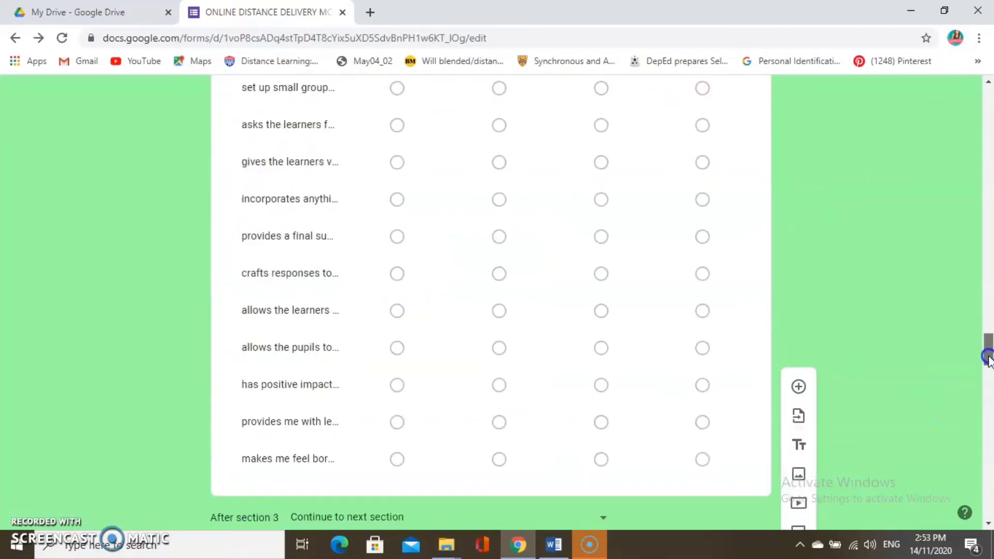
pyautogui.scroll(-2, 675, 372)
pyautogui.click(670, 373)
pyautogui.moveTo(988, 299); pyautogui.dragTo(989, 401)
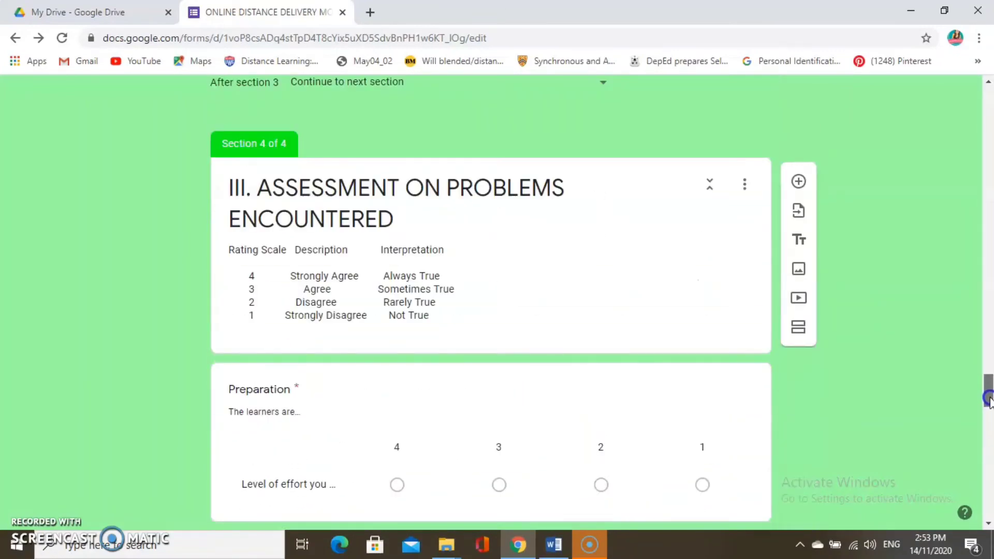
pyautogui.scroll(-3, 989, 399)
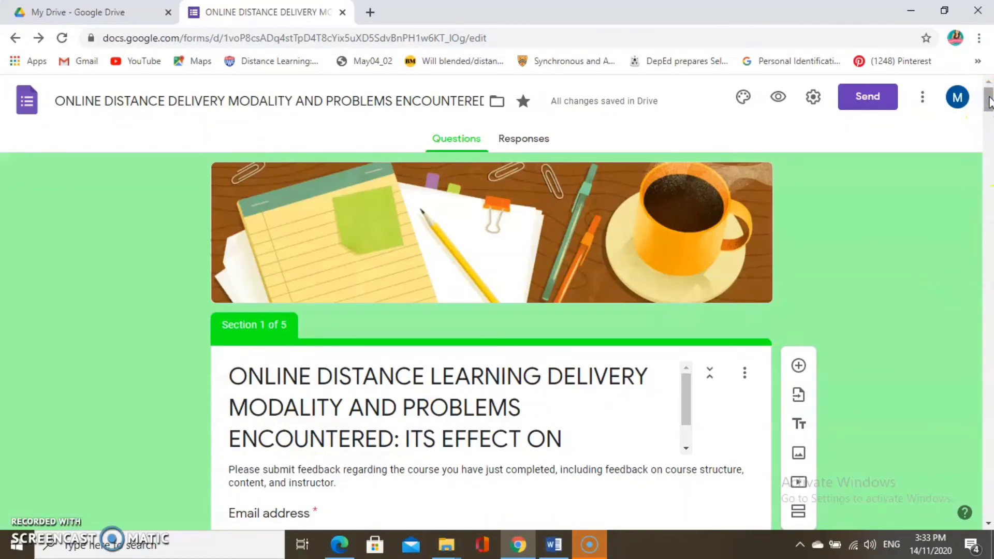
pyautogui.scroll(-3, 989, 101)
pyautogui.scroll(3, 989, 101)
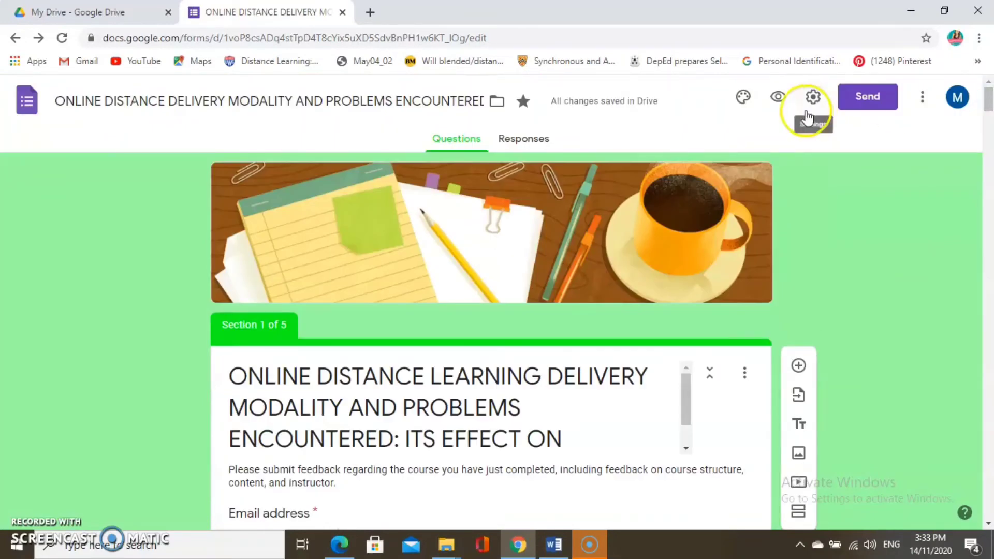
# Step: Open the form's preview and fill in the respondent's e-mail address
pyautogui.click(775, 99)
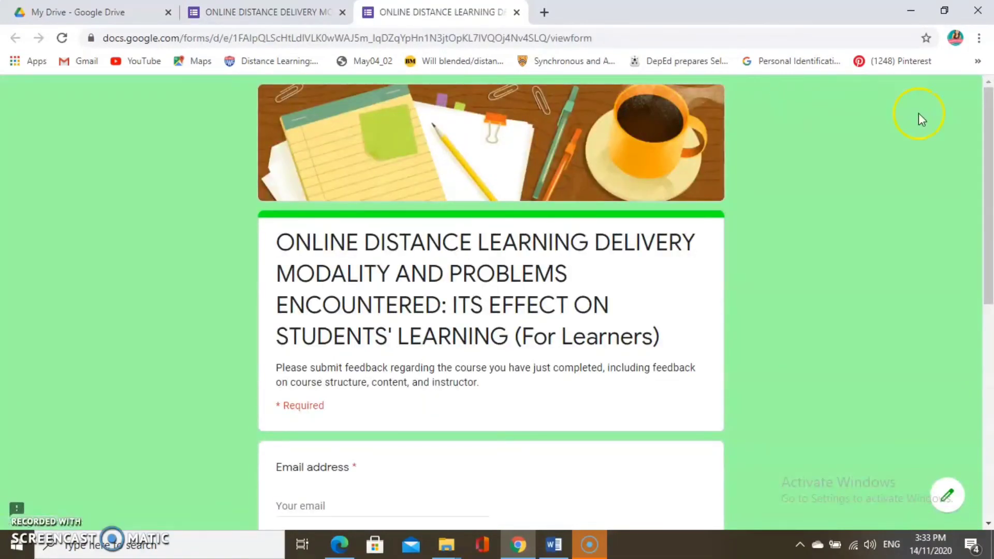
pyautogui.scroll(-2, 989, 126)
pyautogui.click(319, 409)
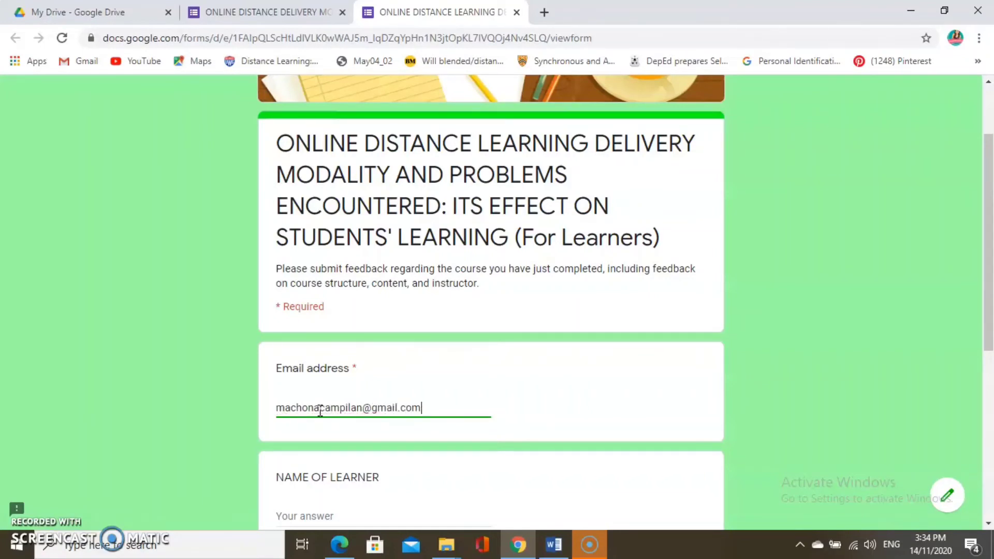
# Step: Fill in the learner's name and "Canhaway Elementary School" as the school, and continue to the respondent profile section
pyautogui.scroll(-2, 992, 333)
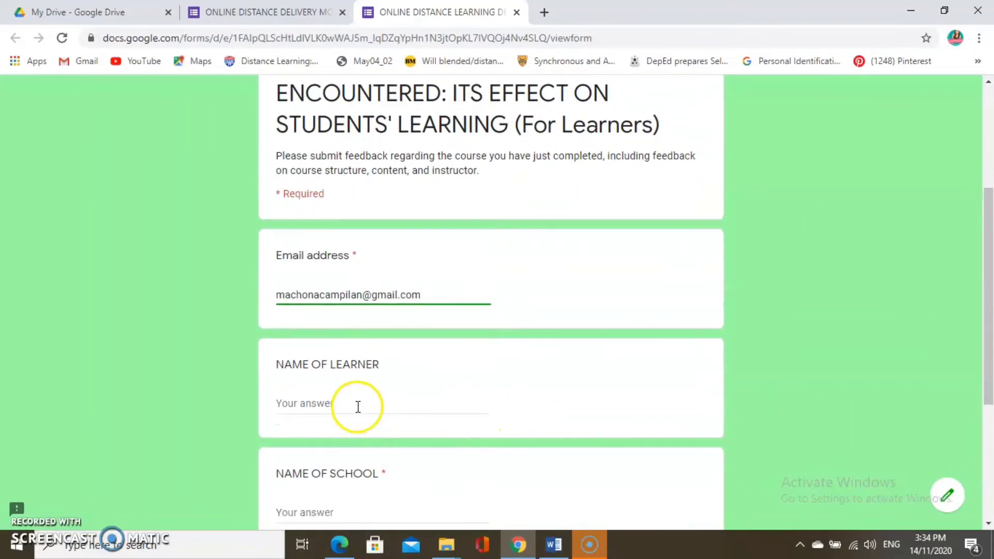
pyautogui.click(357, 407)
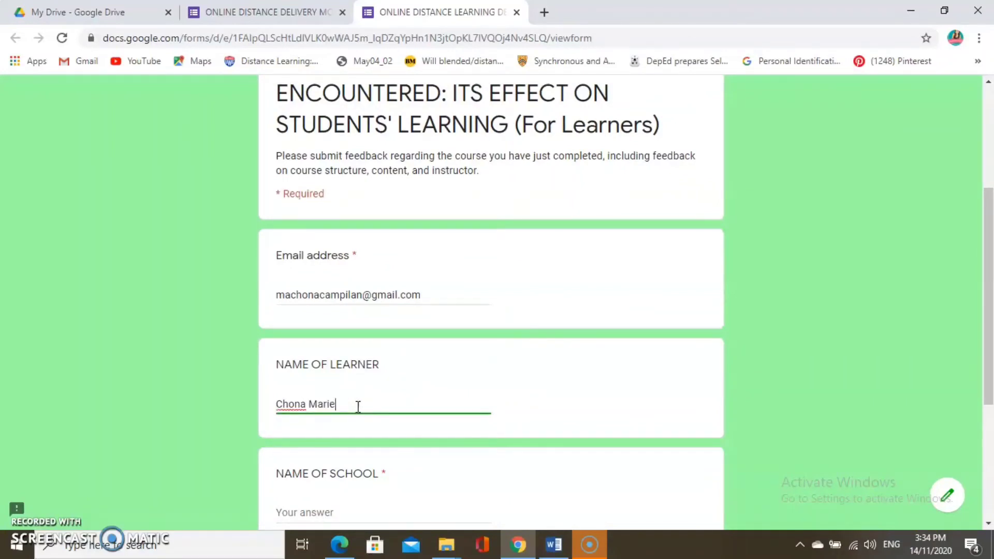
pyautogui.scroll(-4, 988, 329)
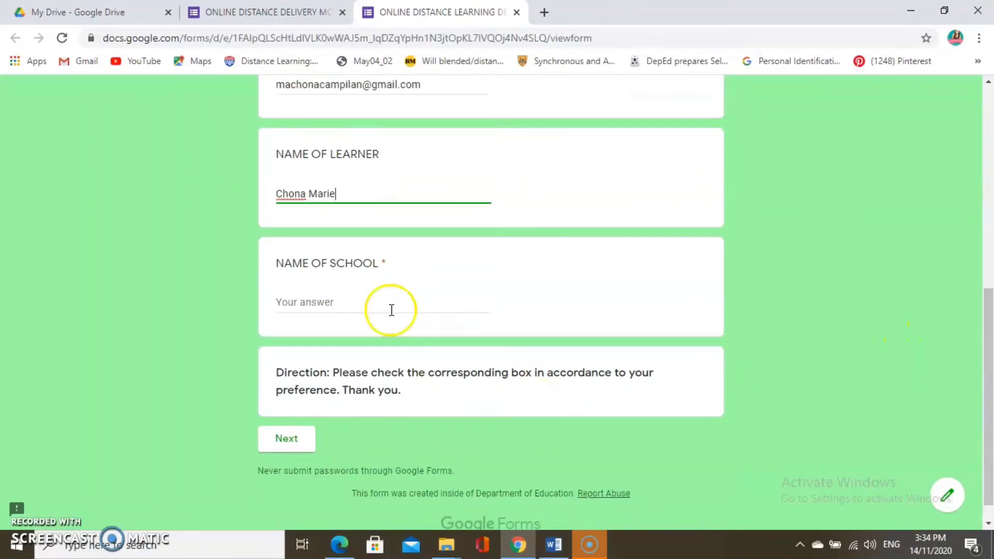
pyautogui.click(329, 303)
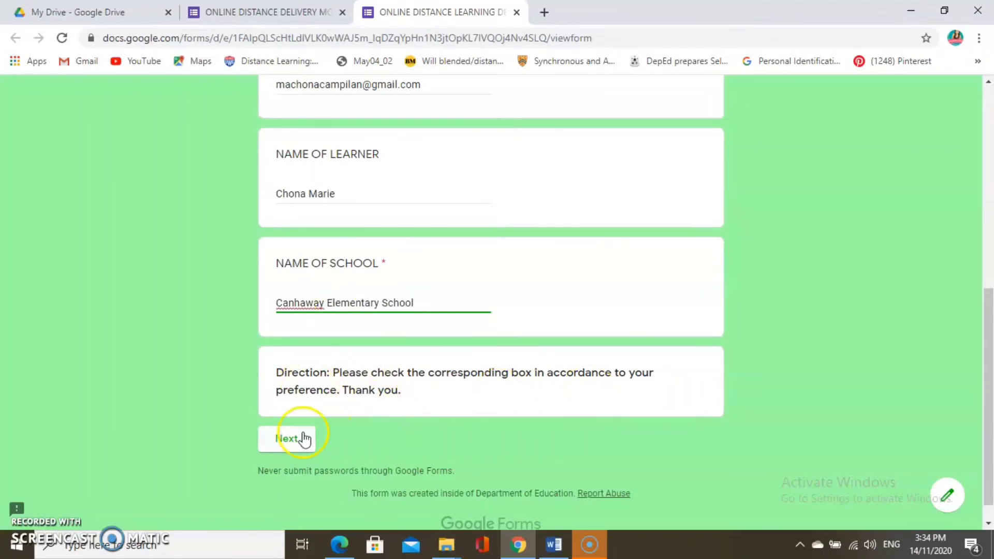
pyautogui.click(284, 439)
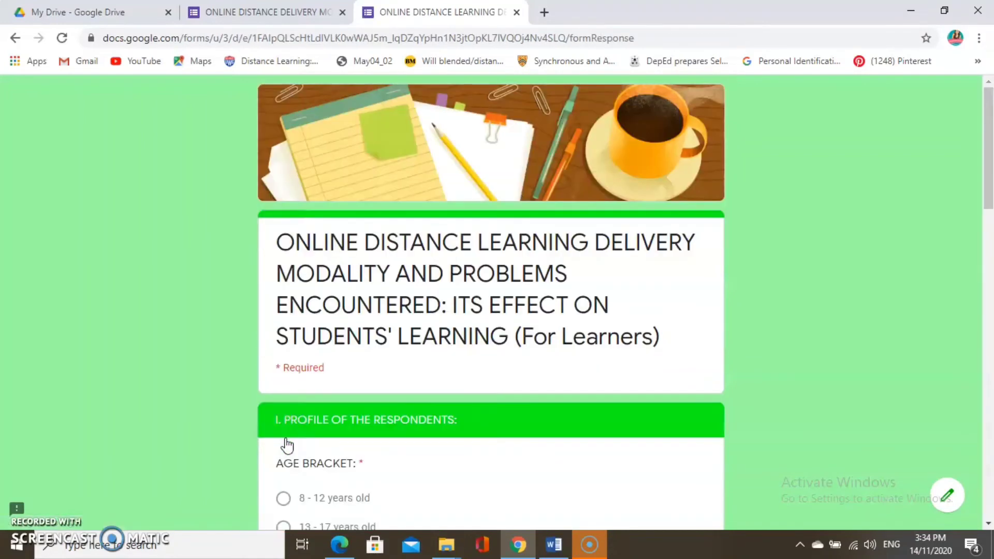
# Step: Answer the profile questions with age bracket "13 - 17 years old" and sex "FEMALE"
pyautogui.scroll(-1, 989, 176)
pyautogui.scroll(-5, 989, 176)
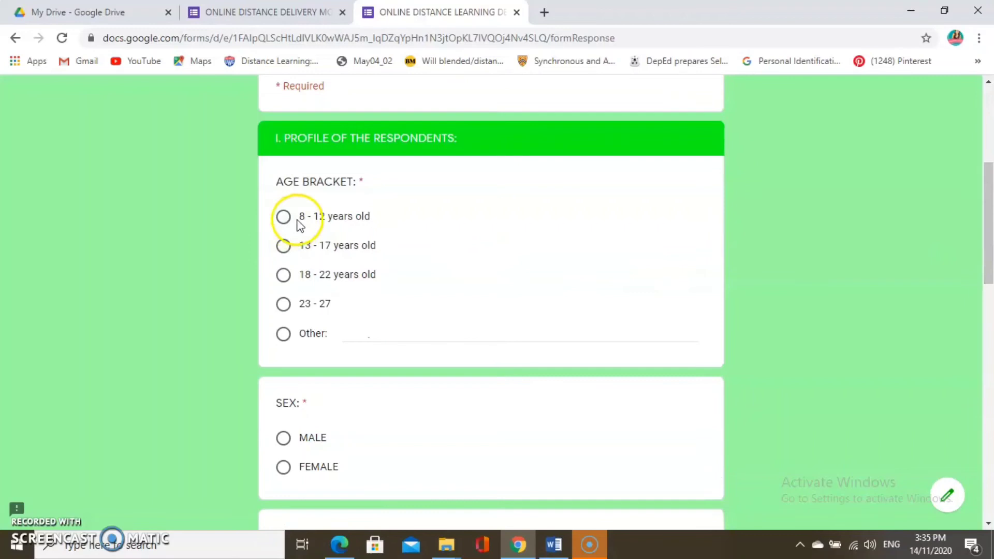
pyautogui.click(283, 246)
pyautogui.scroll(-3, 989, 272)
pyautogui.scroll(-1, 987, 272)
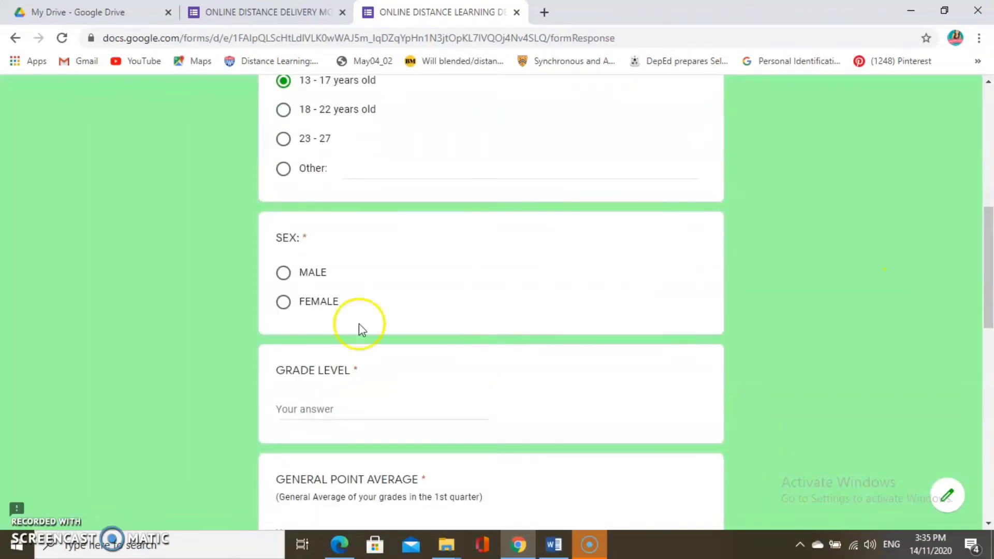
pyautogui.click(285, 303)
pyautogui.scroll(-2, 989, 300)
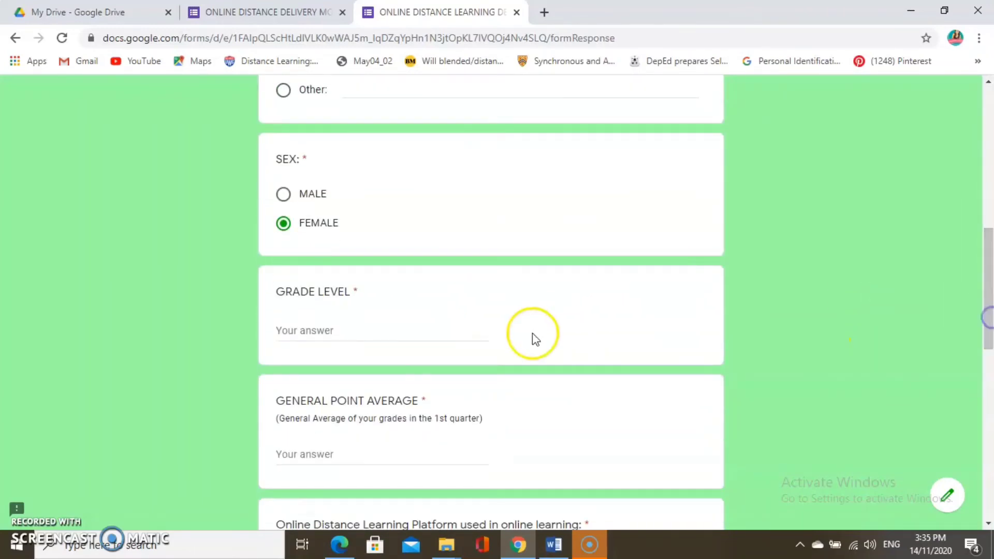
# Step: Enter 6 as the grade level and 89 as the general point average
pyautogui.click(332, 333)
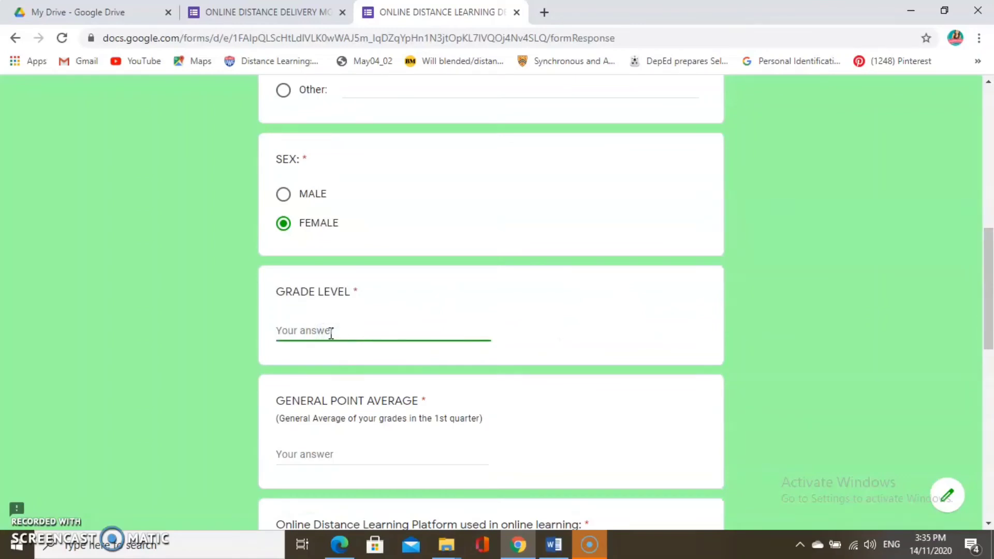
pyautogui.write('6')
pyautogui.scroll(-4, 989, 284)
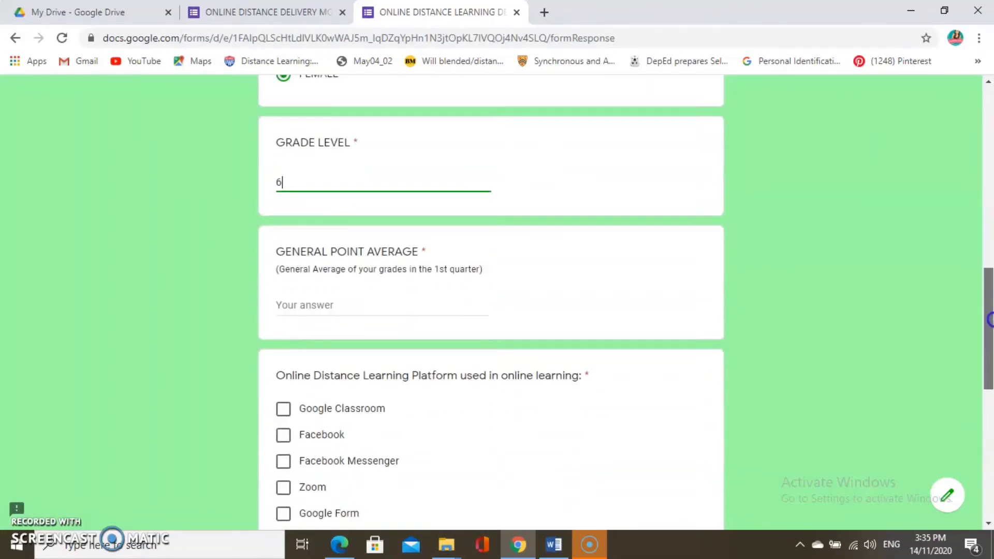
pyautogui.click(305, 277)
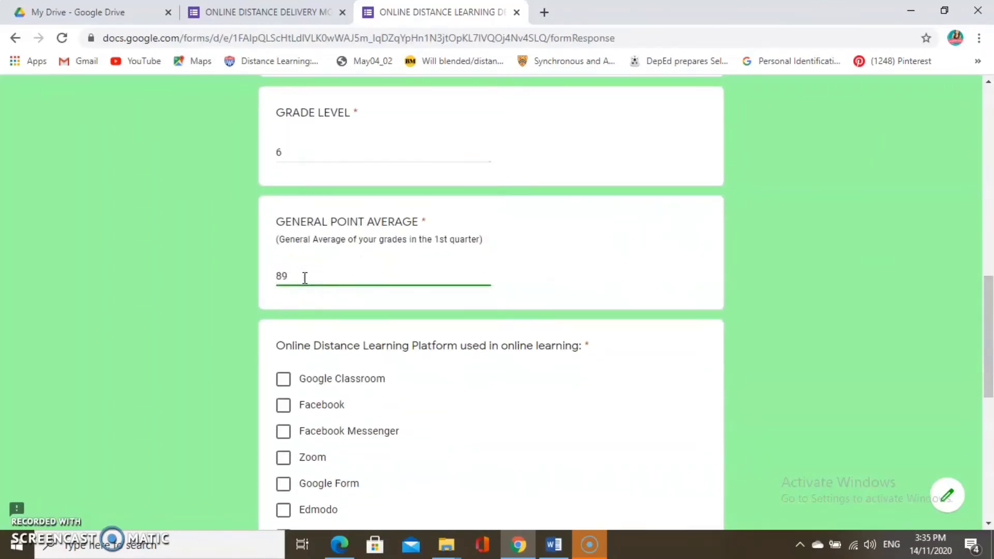
# Step: Select Google Classroom, Facebook, Zoom and Edmodo as the online distance learning platforms used
pyautogui.moveTo(989, 303); pyautogui.dragTo(989, 342)
pyautogui.click(285, 257)
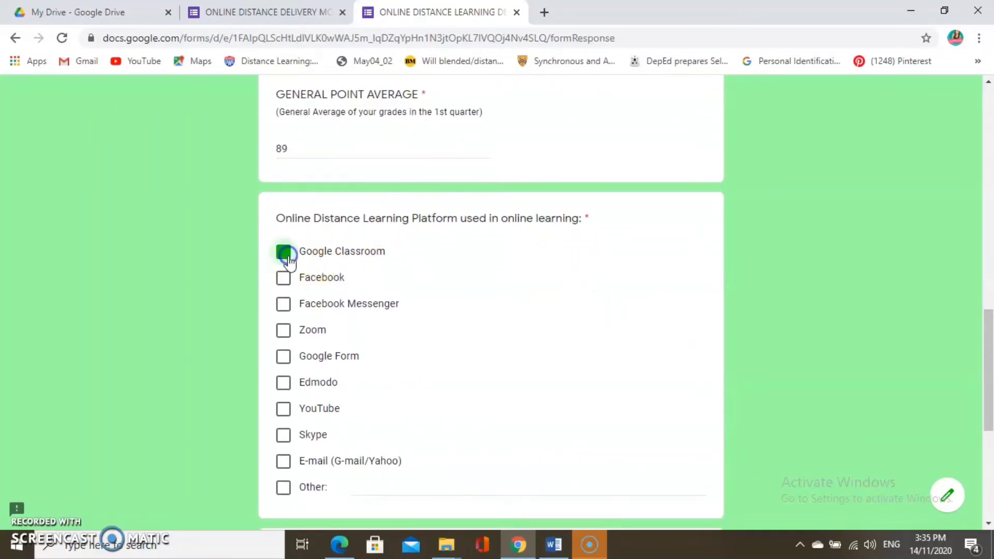
pyautogui.click(283, 278)
pyautogui.click(283, 330)
pyautogui.click(283, 382)
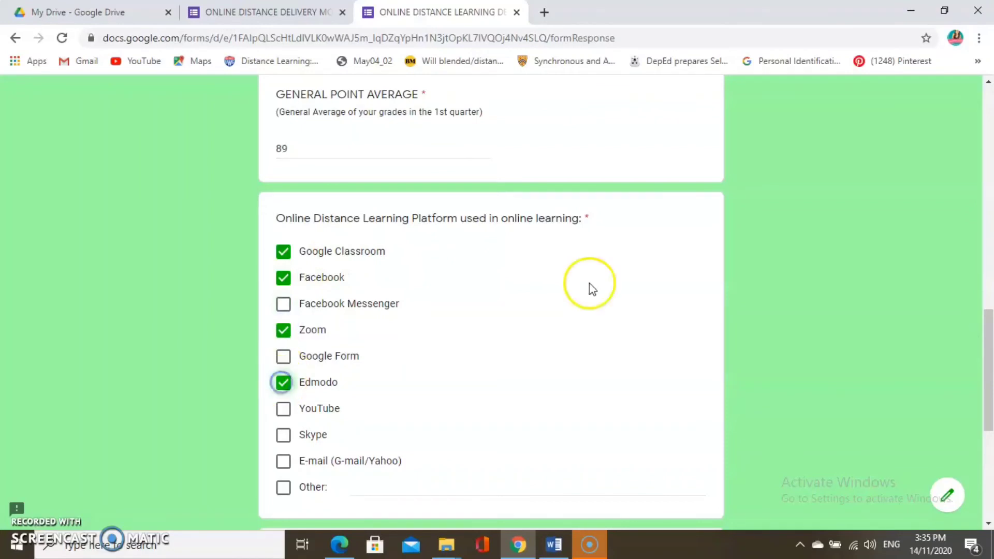
# Step: Select PC/Laptop and Tablet/iPad as the electronic gadgets used and continue to the assessment section
pyautogui.moveTo(986, 326); pyautogui.dragTo(977, 396)
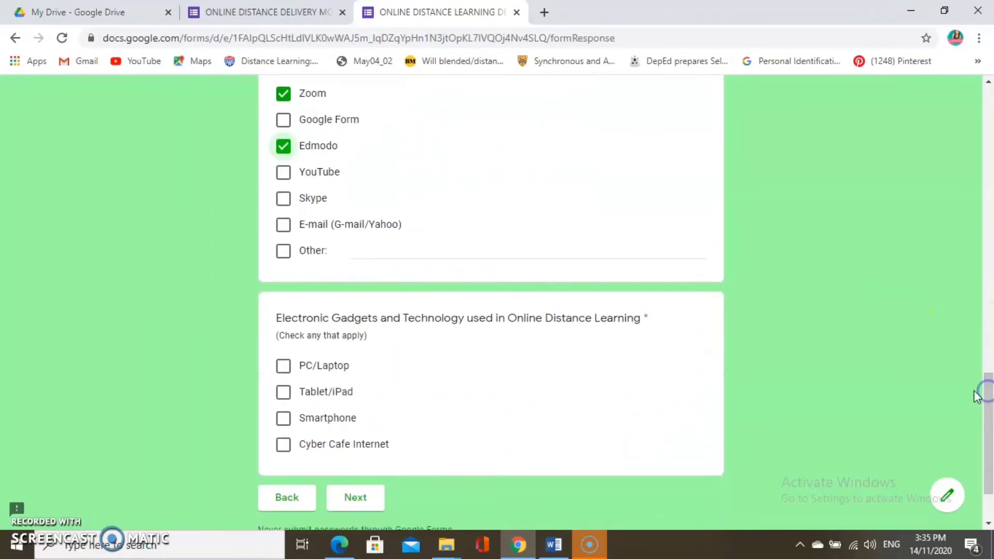
pyautogui.click(284, 367)
pyautogui.click(279, 392)
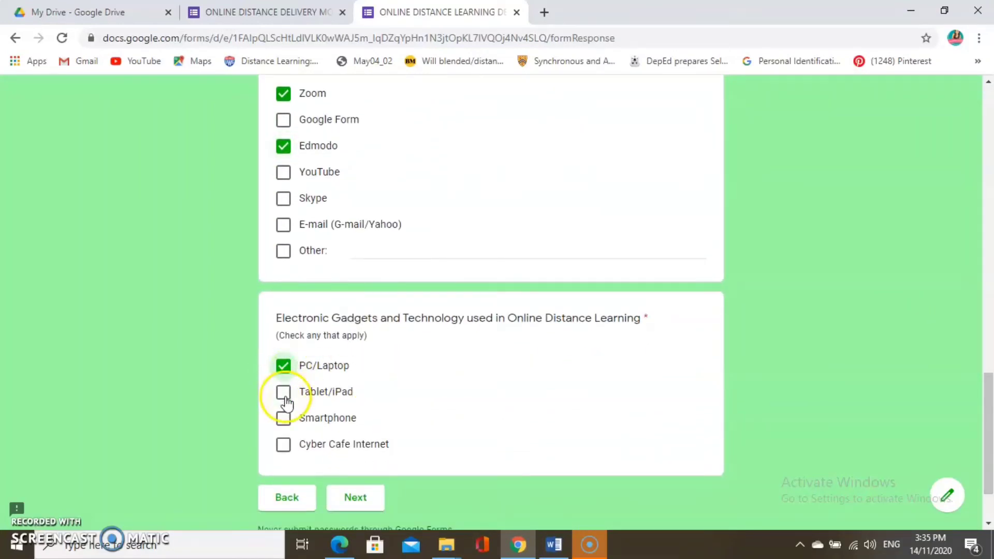
pyautogui.click(351, 498)
pyautogui.scroll(-2, 945, 357)
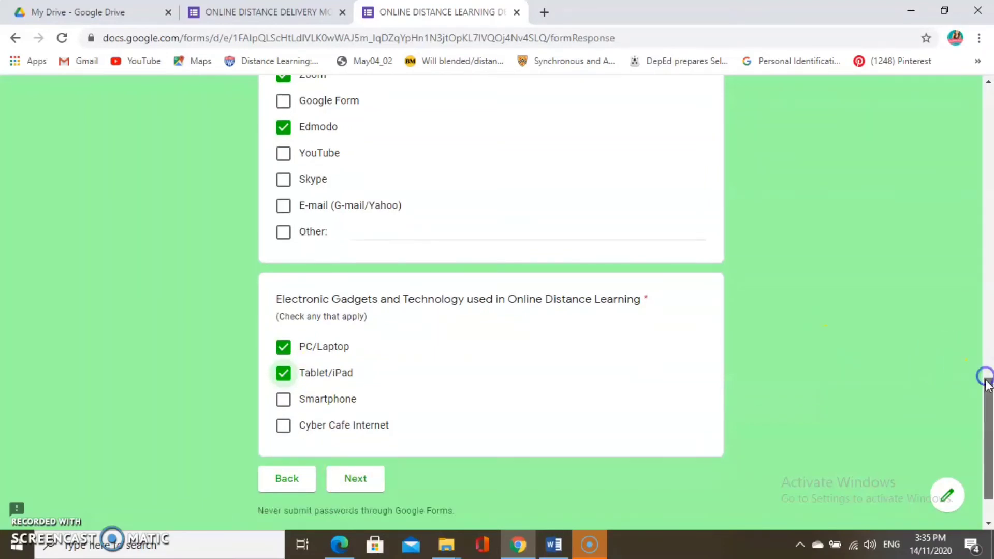
pyautogui.click(357, 417)
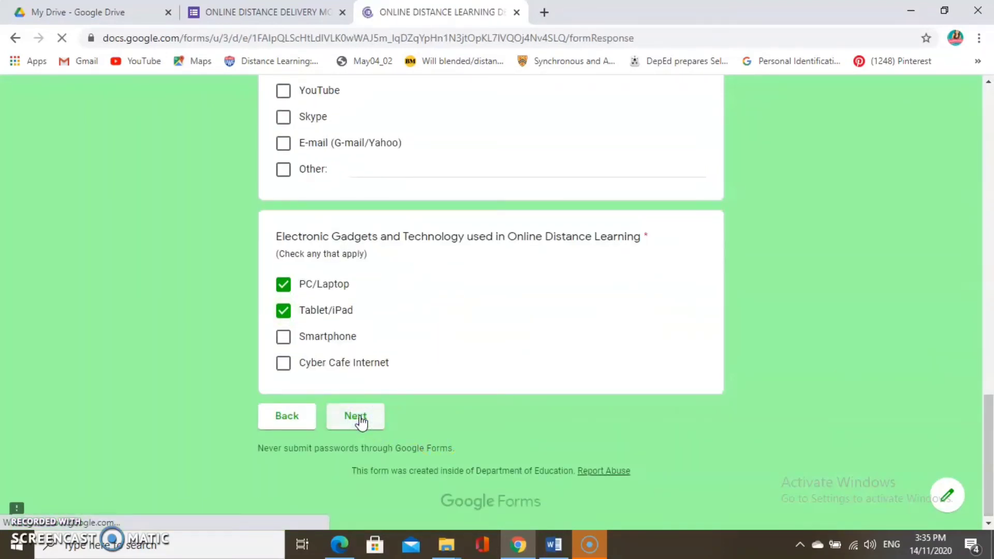
# Step: Rate the first modality statement on creativity 4, and the statements on related knowledge, practicality, effective learning and broadened knowledge 3
pyautogui.moveTo(988, 121); pyautogui.dragTo(990, 157)
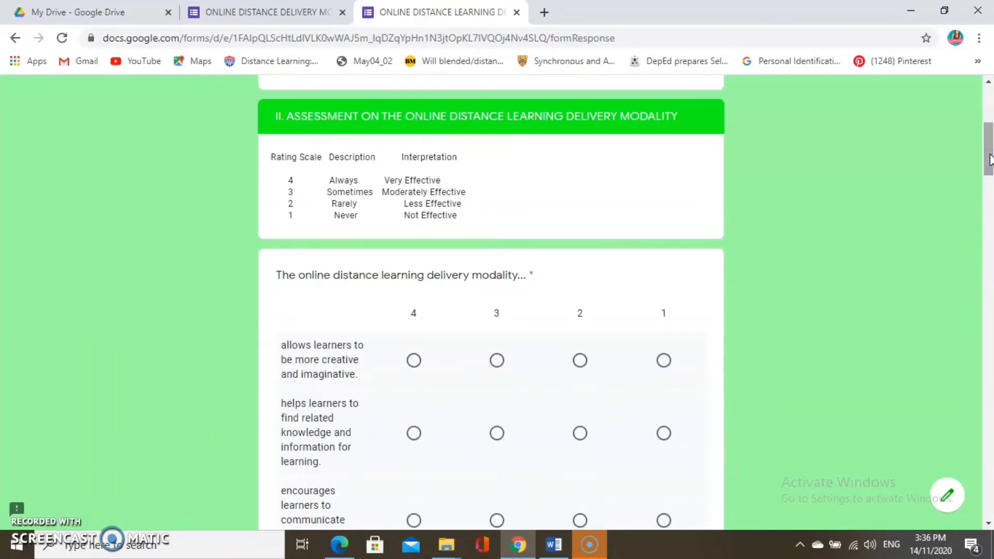
pyautogui.moveTo(989, 155); pyautogui.dragTo(989, 169)
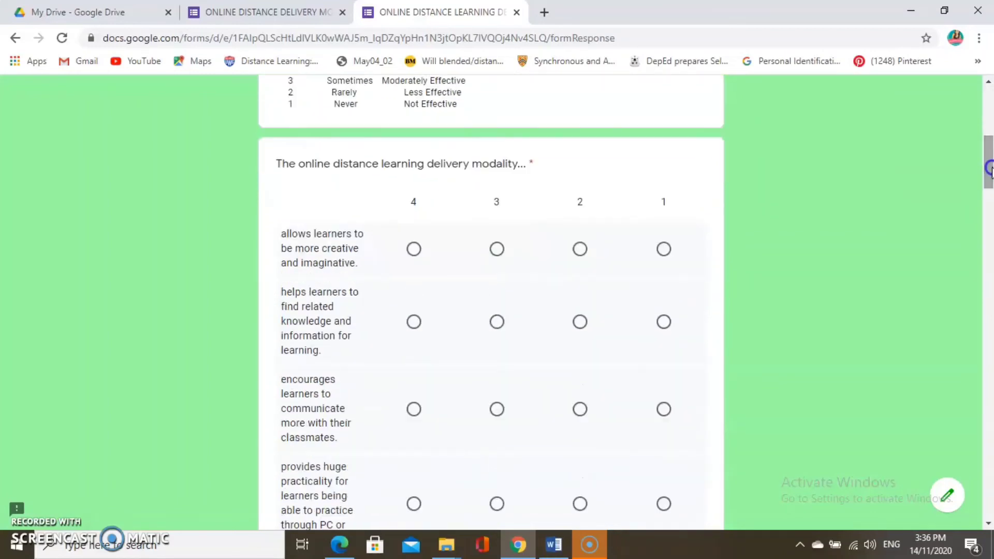
pyautogui.click(414, 249)
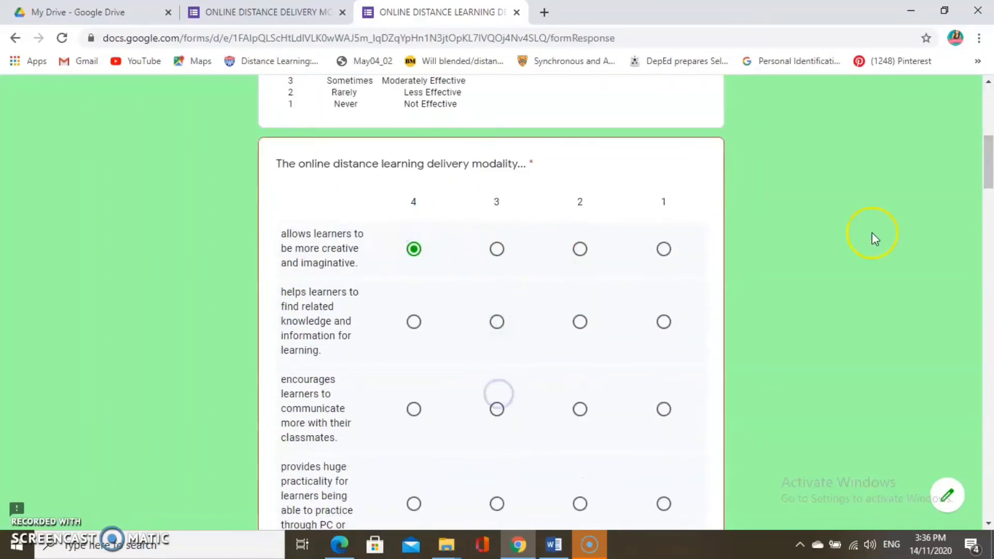
pyautogui.moveTo(987, 168); pyautogui.dragTo(988, 174)
pyautogui.click(495, 280)
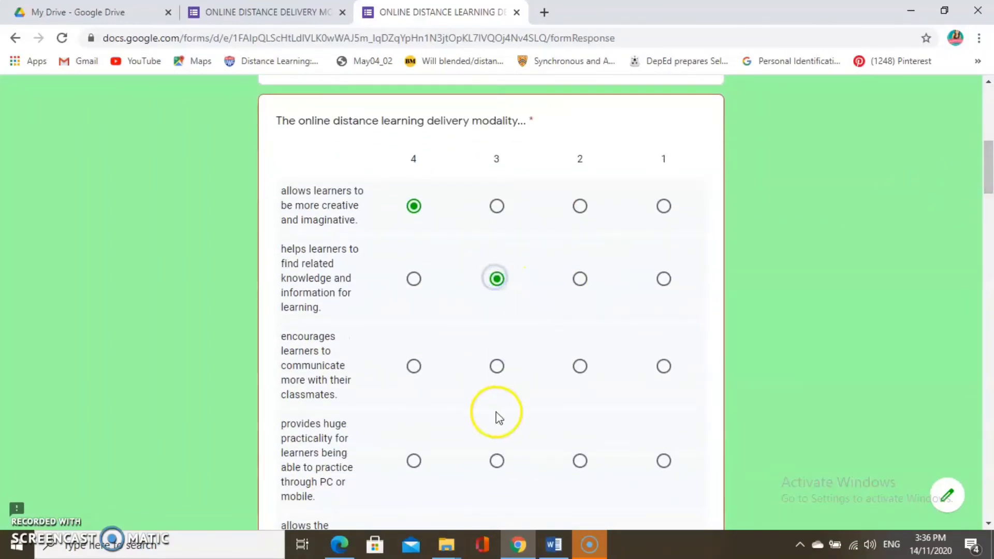
pyautogui.moveTo(989, 187); pyautogui.dragTo(989, 222)
pyautogui.click(495, 269)
pyautogui.click(498, 367)
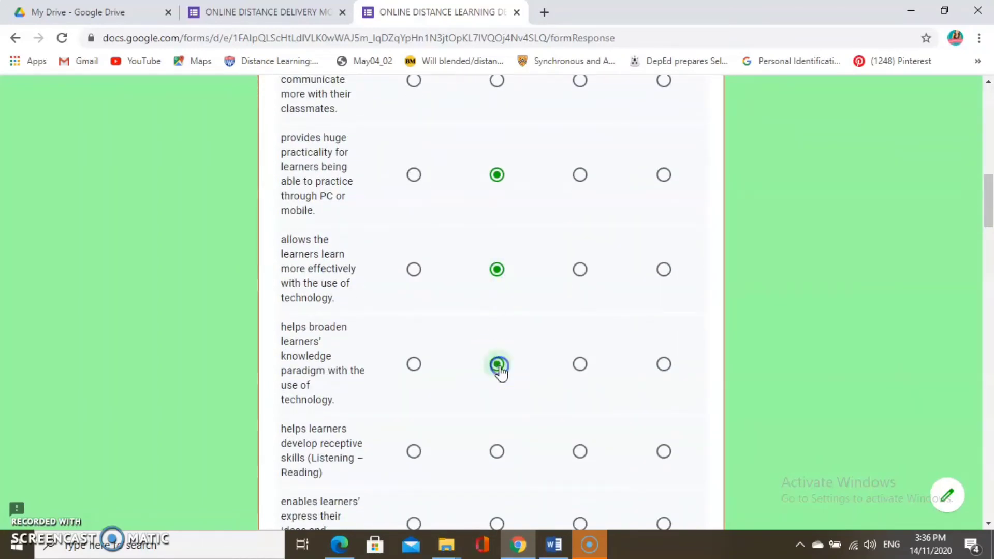
pyautogui.moveTo(989, 199); pyautogui.dragTo(989, 217)
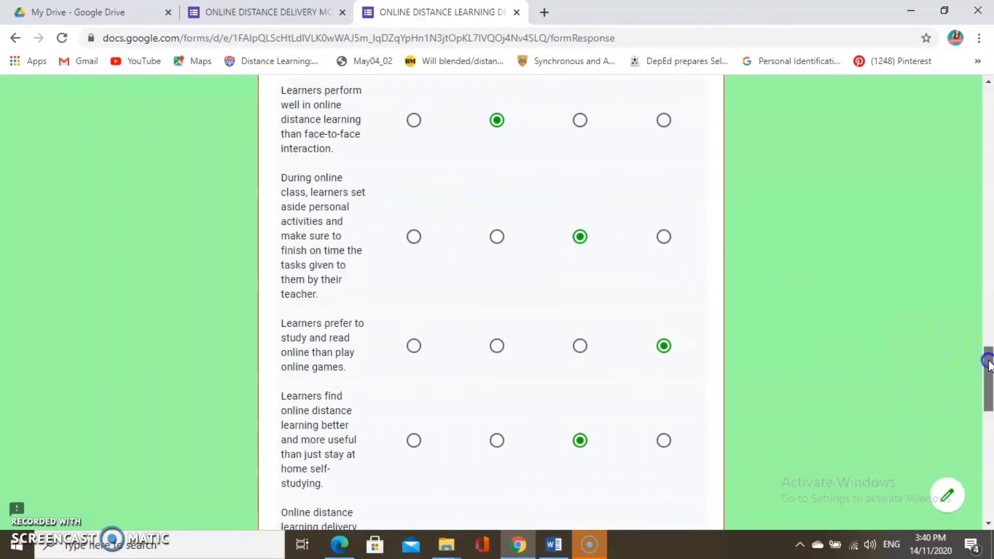
# Step: Rate the last six statements: easy to follow 1, easy access 3, easy to schedule 4, grade suffers 3, good grade 2, over-all experience 2
pyautogui.moveTo(989, 378); pyautogui.dragTo(989, 424)
pyautogui.click(664, 213)
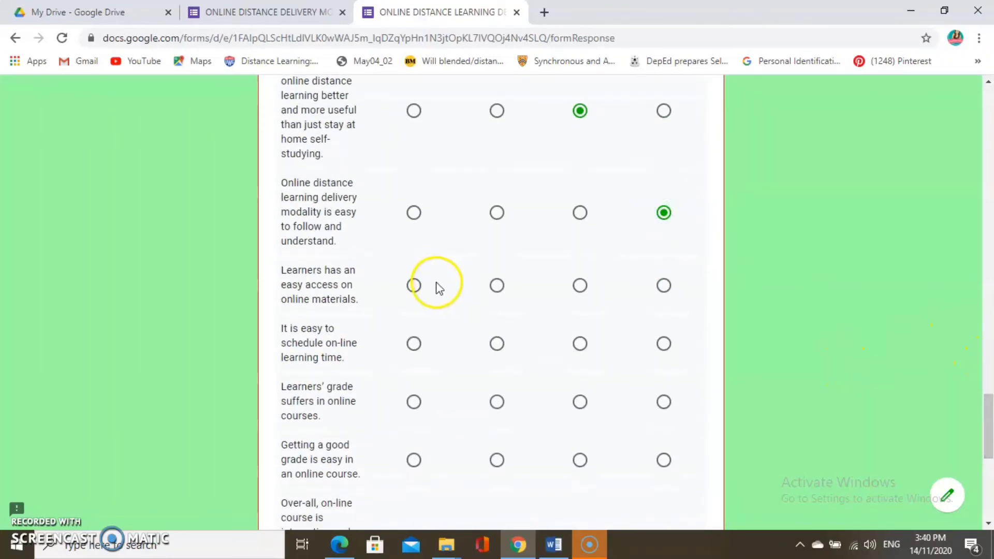
pyautogui.click(497, 285)
pyautogui.click(414, 343)
pyautogui.click(498, 401)
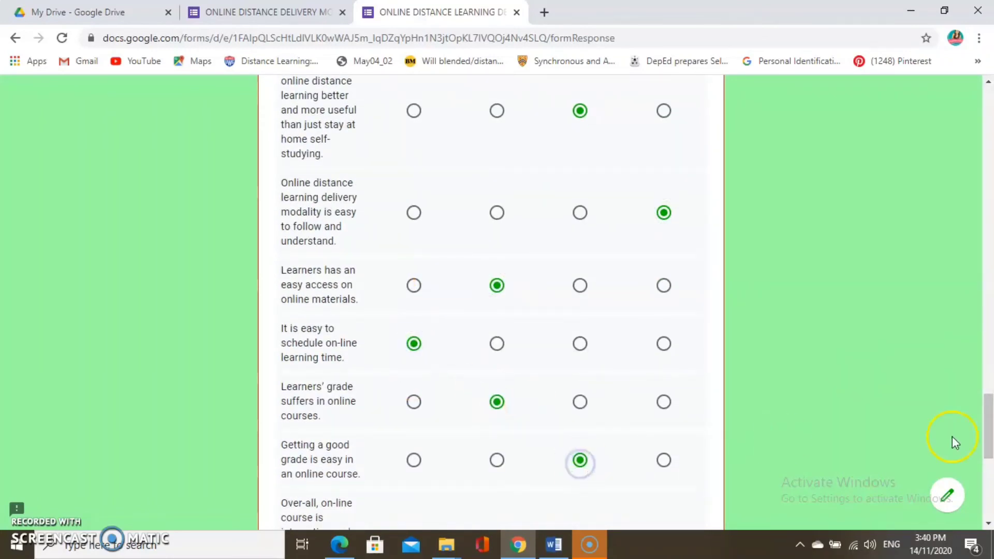
pyautogui.scroll(-5, 956, 442)
pyautogui.click(579, 306)
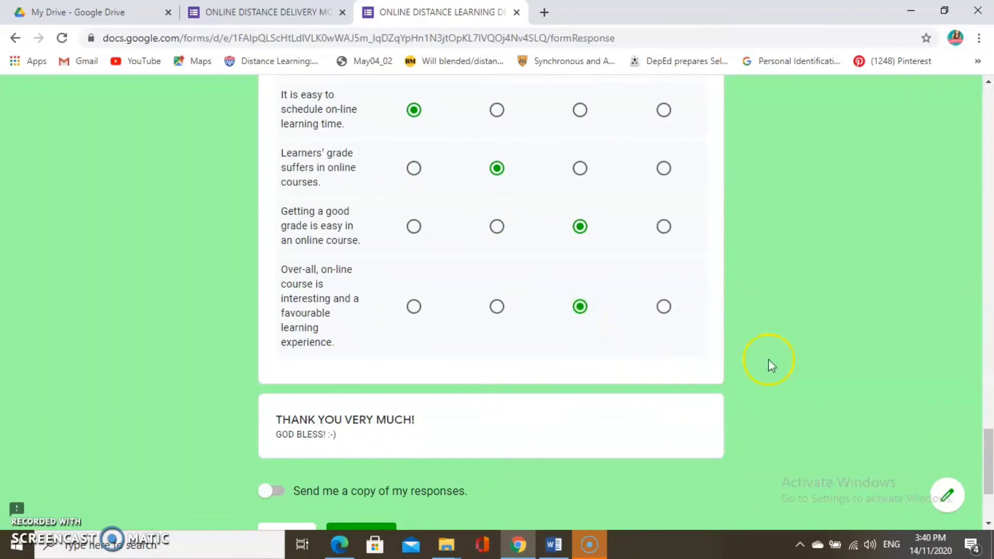
# Step: Request a copy of the responses and submit the form
pyautogui.scroll(-3, 769, 359)
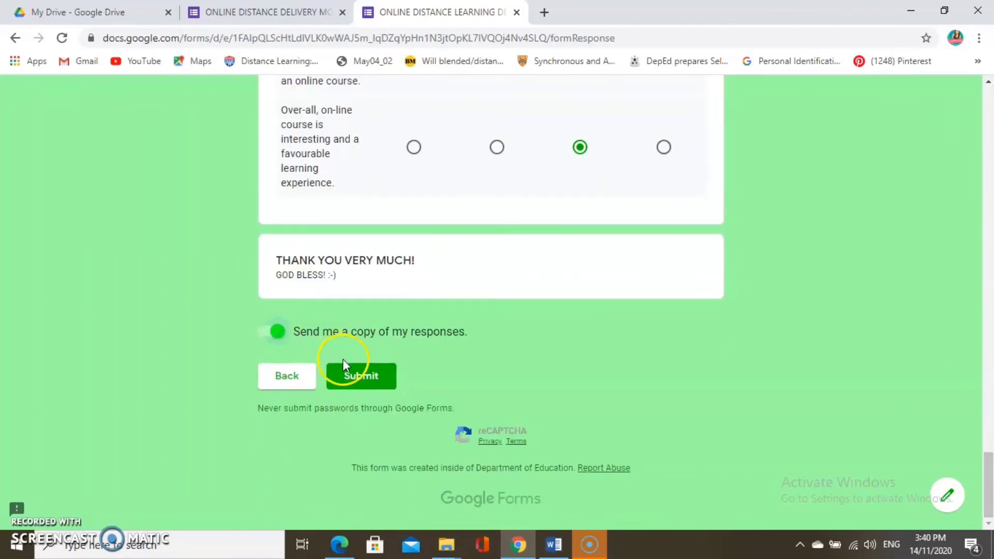
pyautogui.click(356, 377)
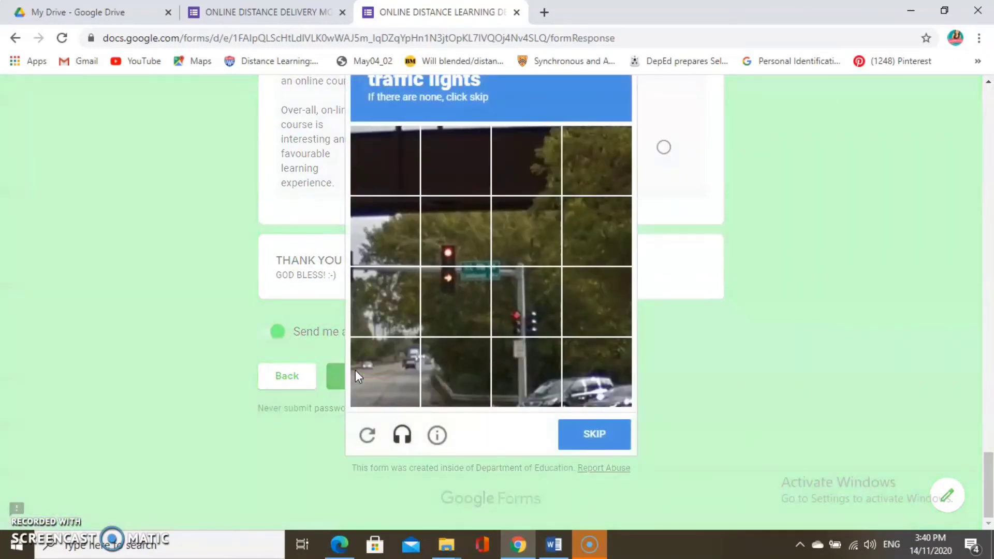
# Step: Complete the reCAPTCHA challenges by marking the traffic light squares and the bicycle squares, and verify the selection
pyautogui.moveTo(990, 473); pyautogui.dragTo(990, 465)
pyautogui.click(461, 300)
pyautogui.click(468, 340)
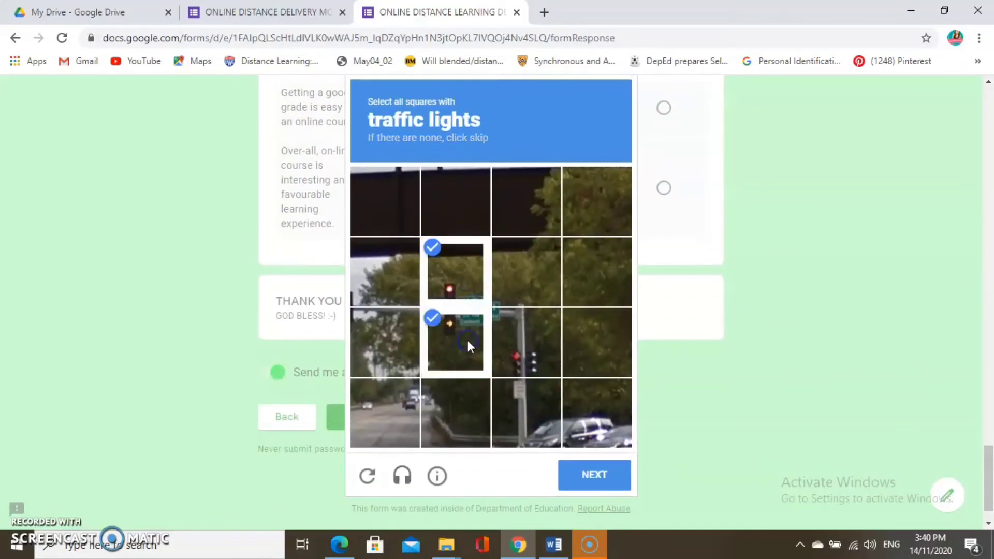
pyautogui.click(518, 352)
pyautogui.click(601, 484)
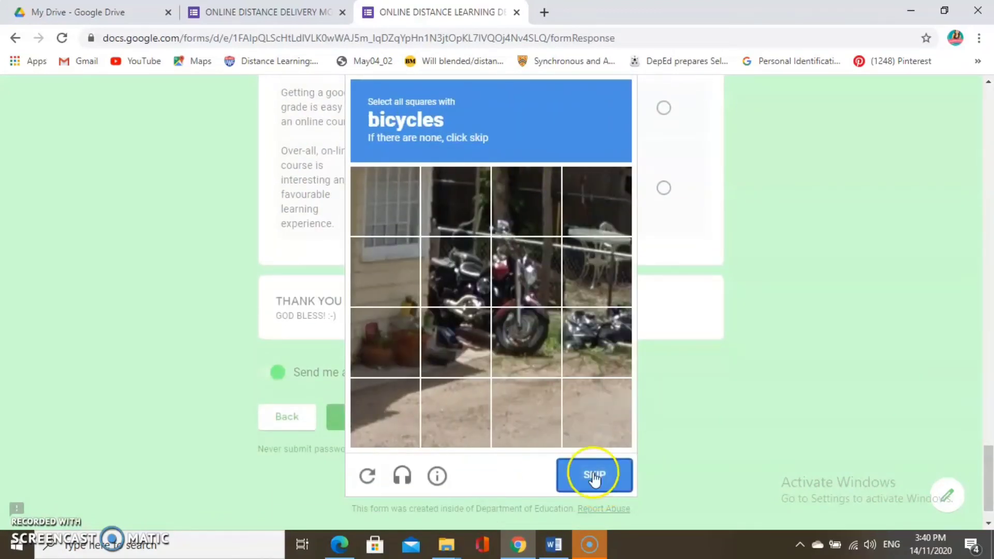
pyautogui.click(466, 243)
pyautogui.click(534, 215)
pyautogui.click(533, 272)
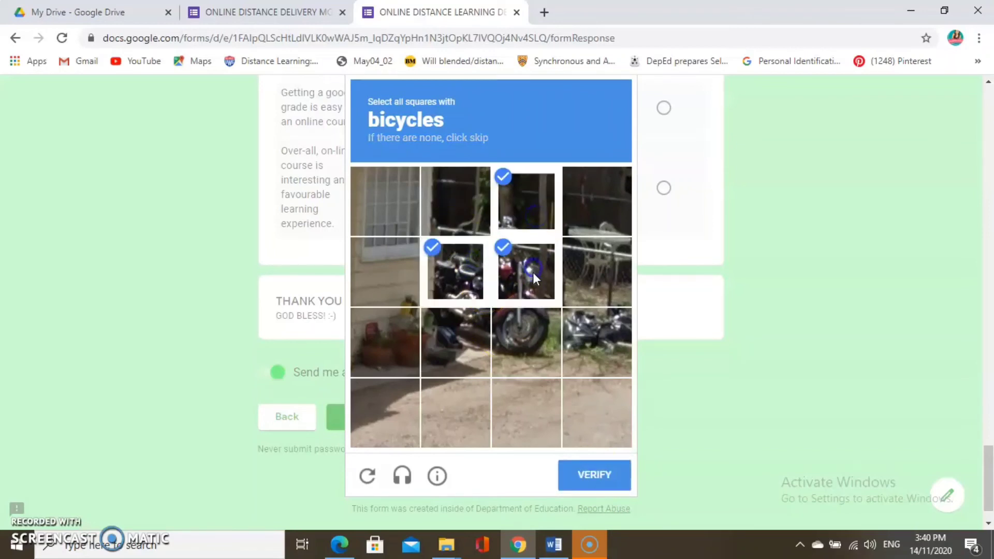
pyautogui.click(523, 339)
pyautogui.click(456, 337)
pyautogui.click(595, 476)
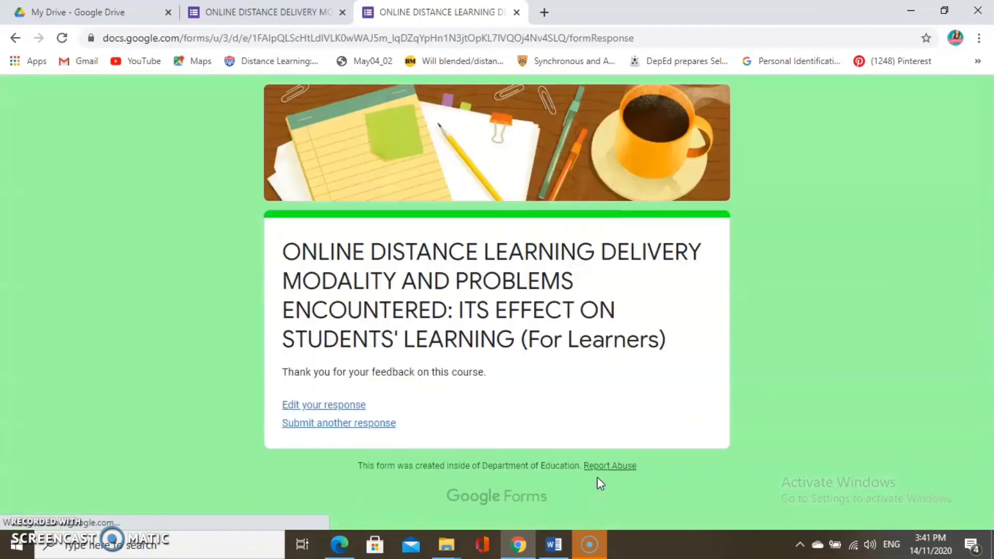
# Step: Close the submitted form and review the summary of responses in the form editor
pyautogui.hotkey('ctrl', 'w')
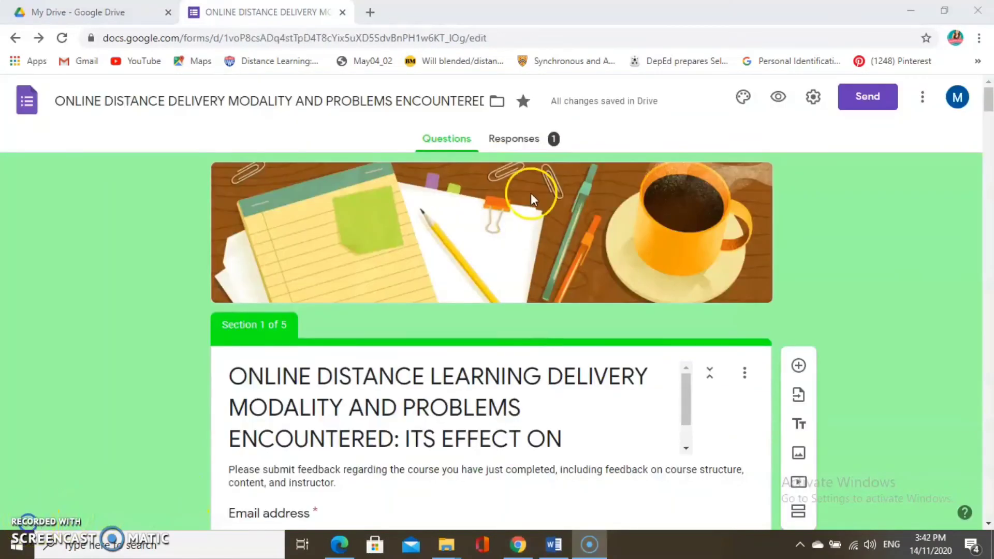
pyautogui.click(523, 140)
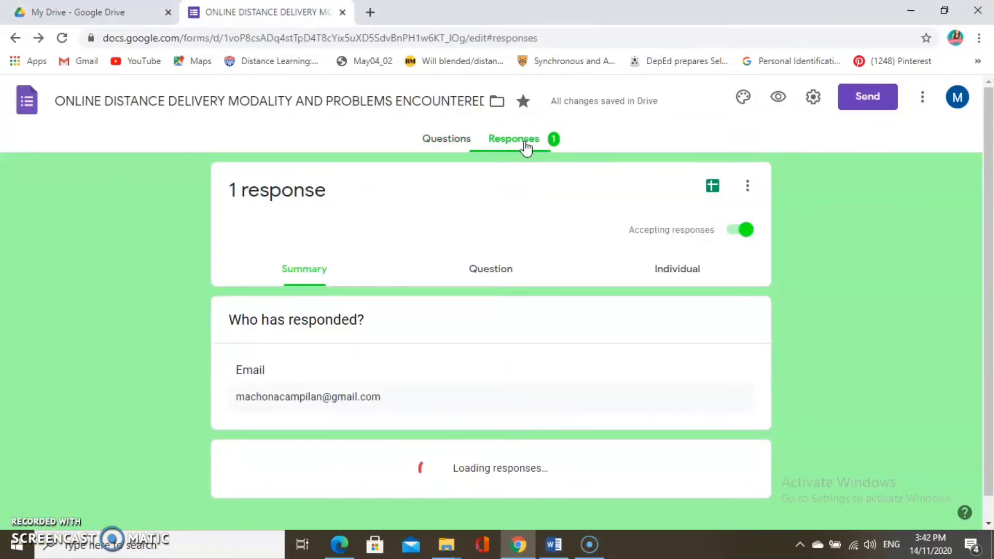
pyautogui.click(924, 170)
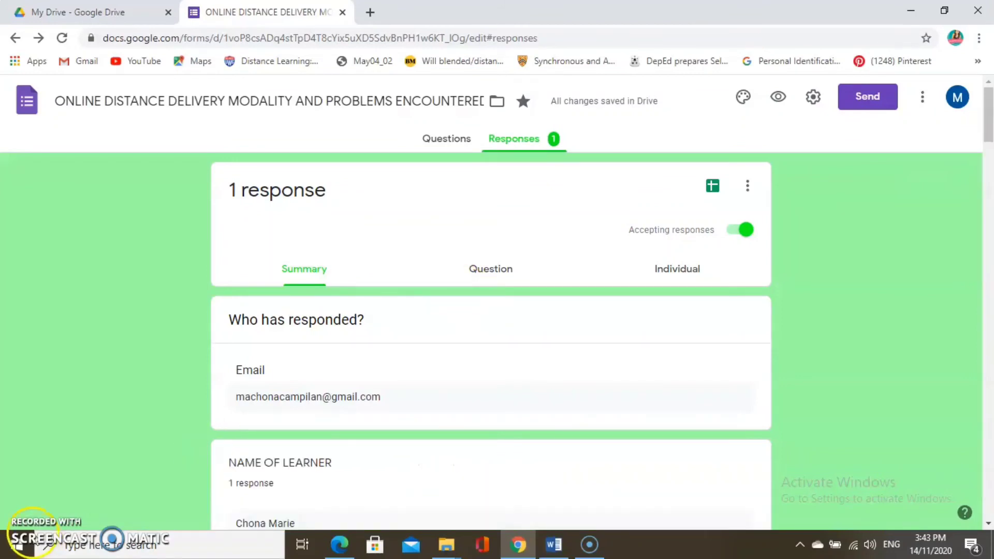
pyautogui.moveTo(990, 140); pyautogui.dragTo(990, 110)
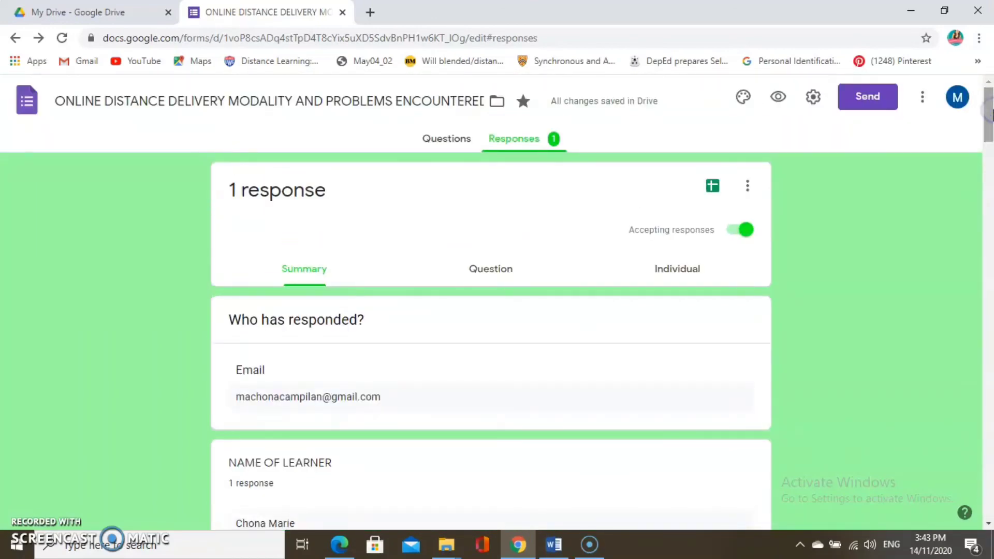
# Step: Stop accepting responses for the form and turn acceptance back on
pyautogui.click(740, 231)
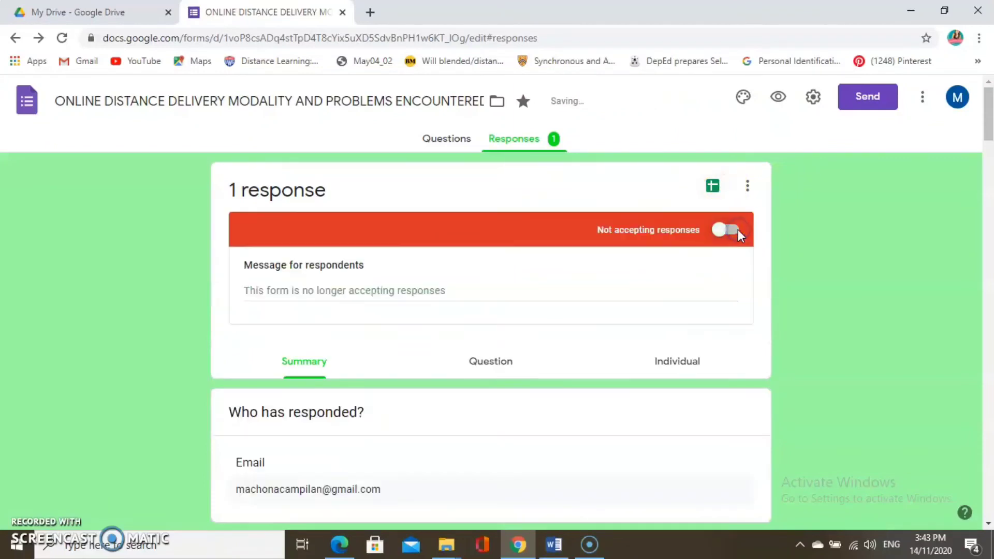
pyautogui.click(727, 232)
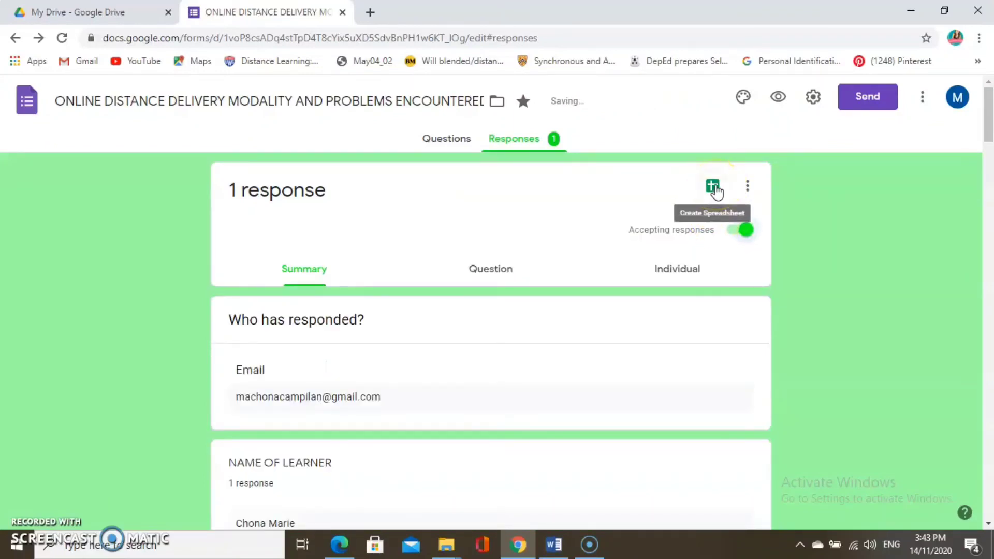
# Step: Turn on email notifications for new responses and create a new spreadsheet as the response destination
pyautogui.click(751, 185)
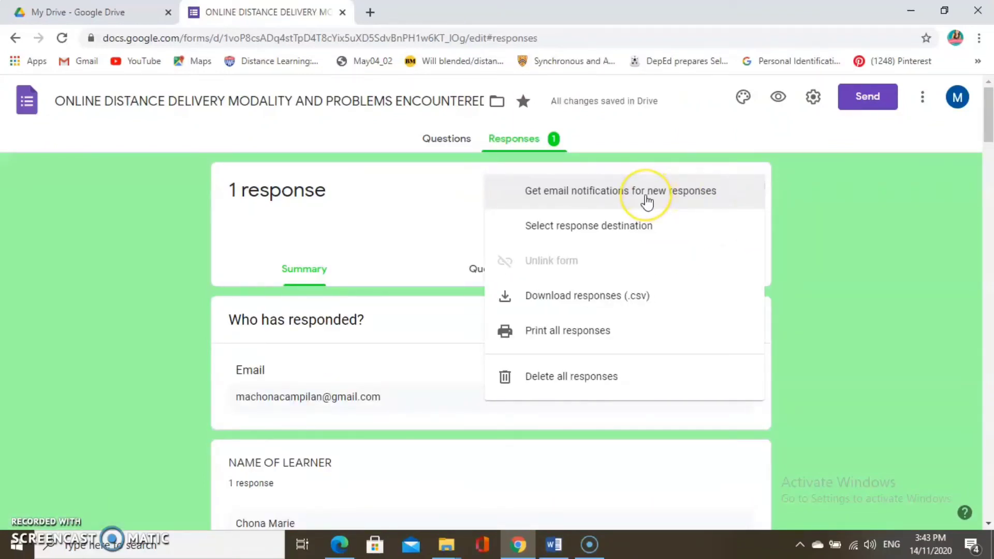
pyautogui.click(658, 199)
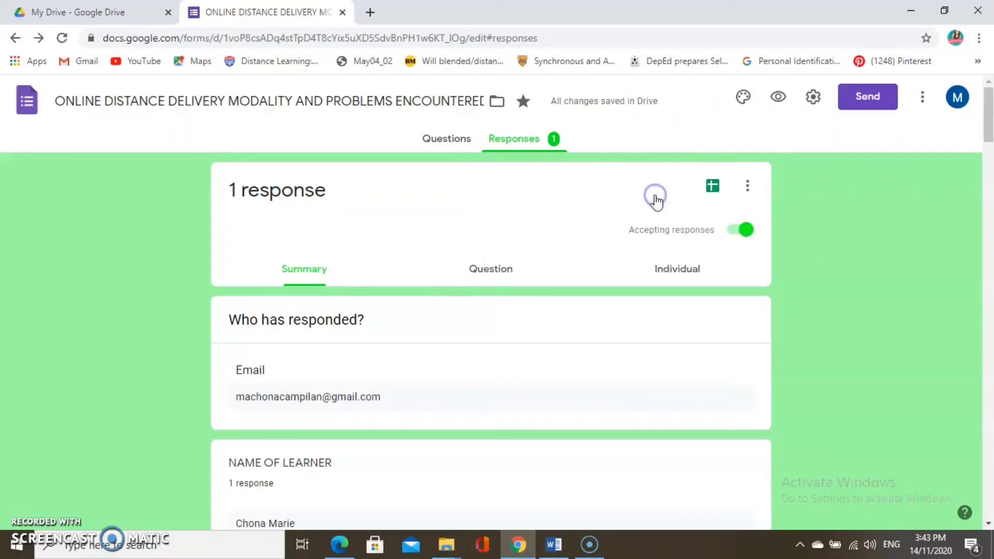
pyautogui.click(749, 188)
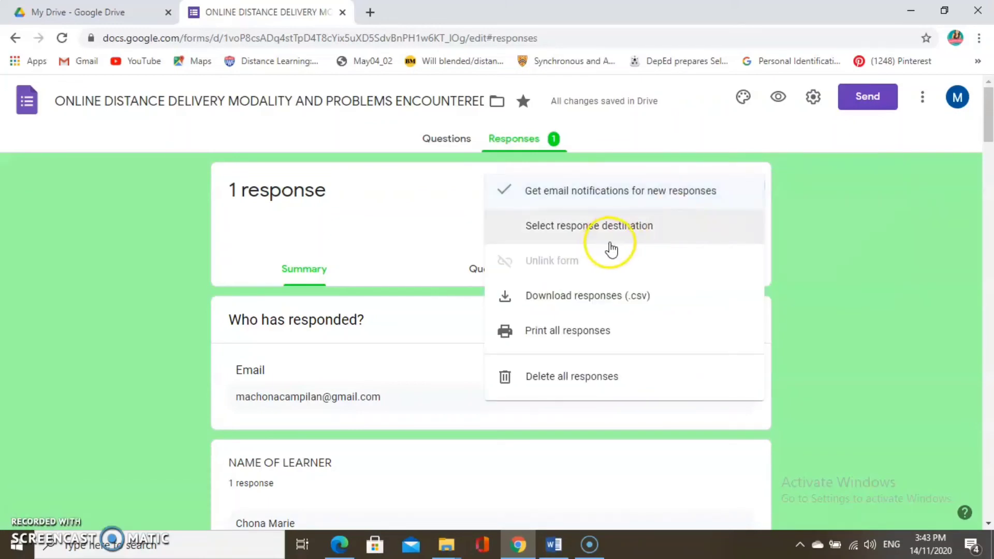
pyautogui.click(612, 246)
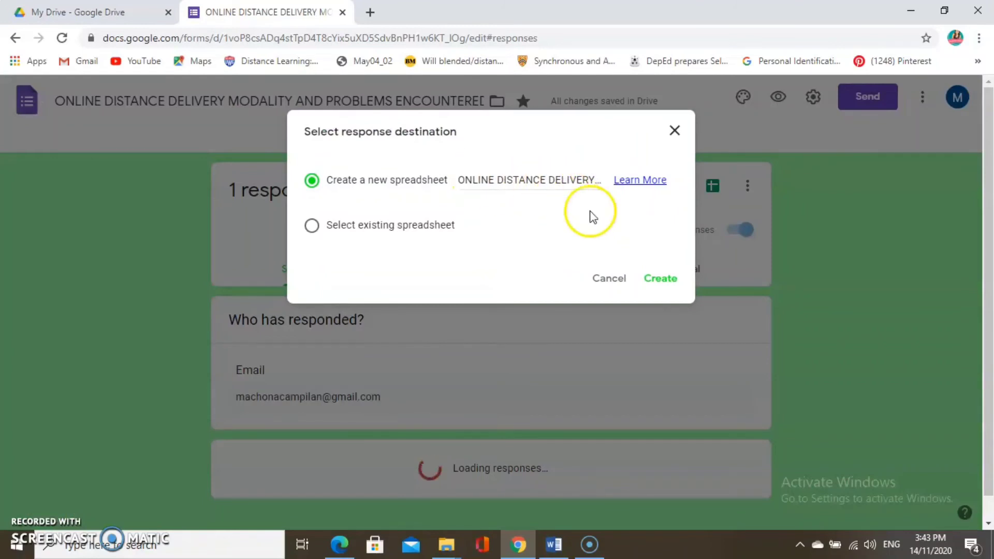
pyautogui.click(668, 285)
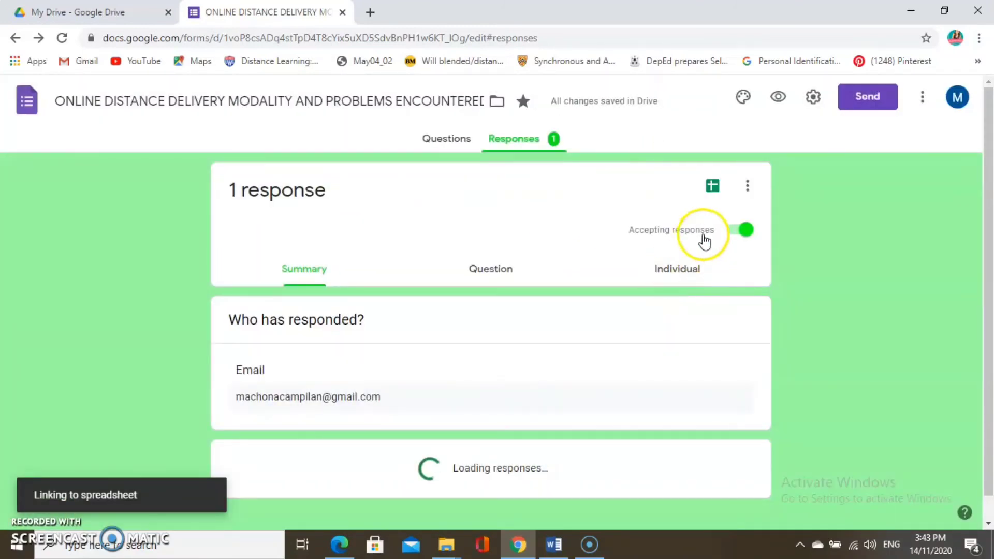
# Step: Open the linked response spreadsheet, examine its columns through to the last statement, and close it
pyautogui.click(713, 186)
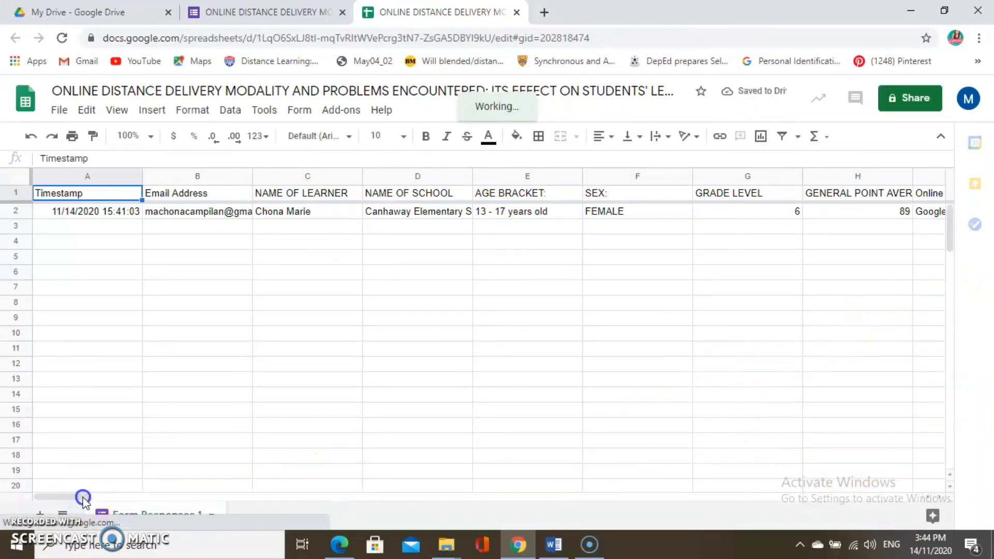
pyautogui.moveTo(82, 496); pyautogui.dragTo(932, 493)
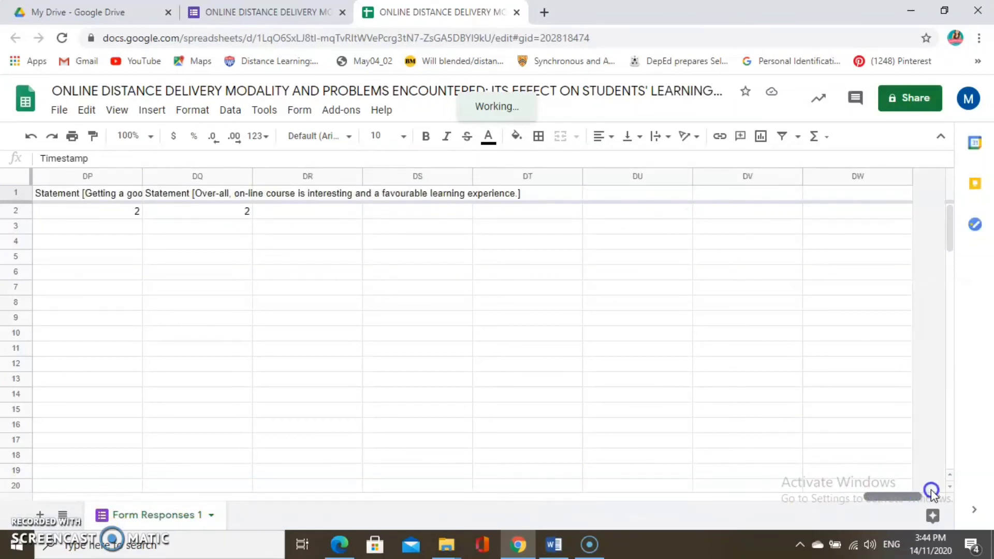
pyautogui.click(516, 11)
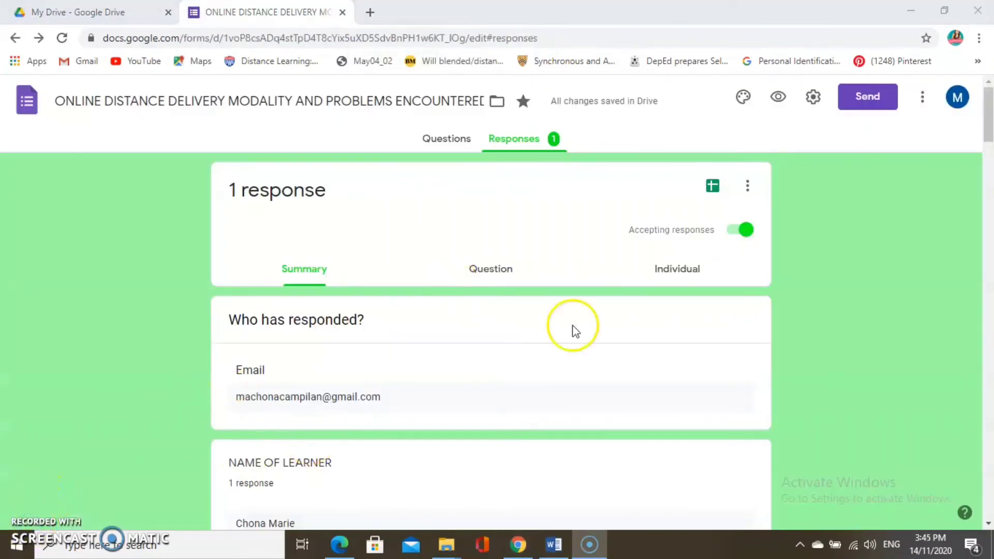
# Step: Show the individual response and print it
pyautogui.click(684, 272)
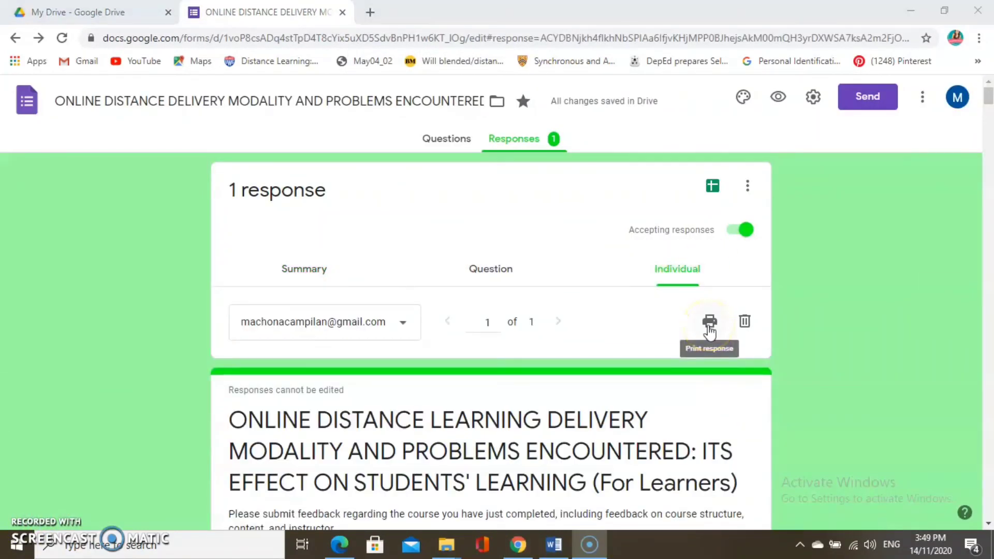
pyautogui.click(709, 324)
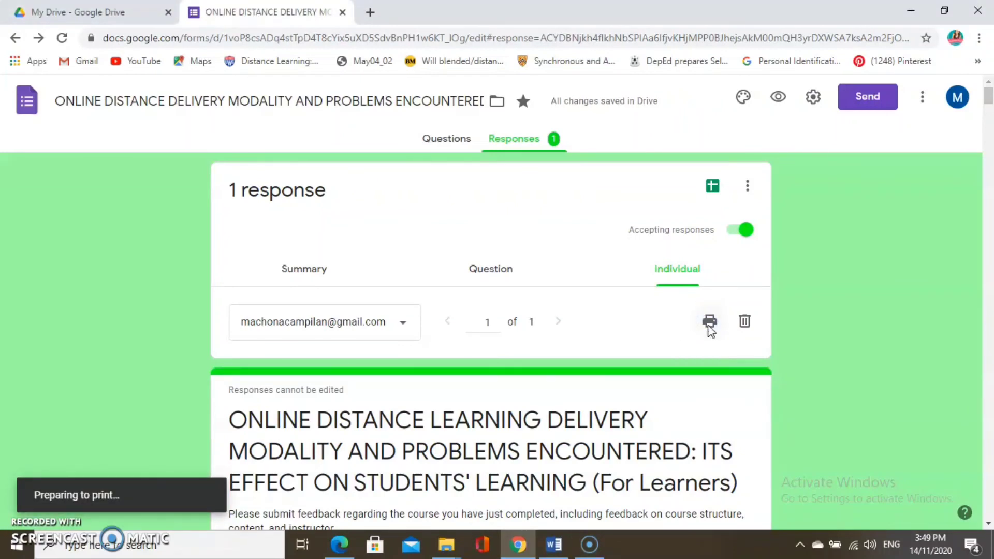